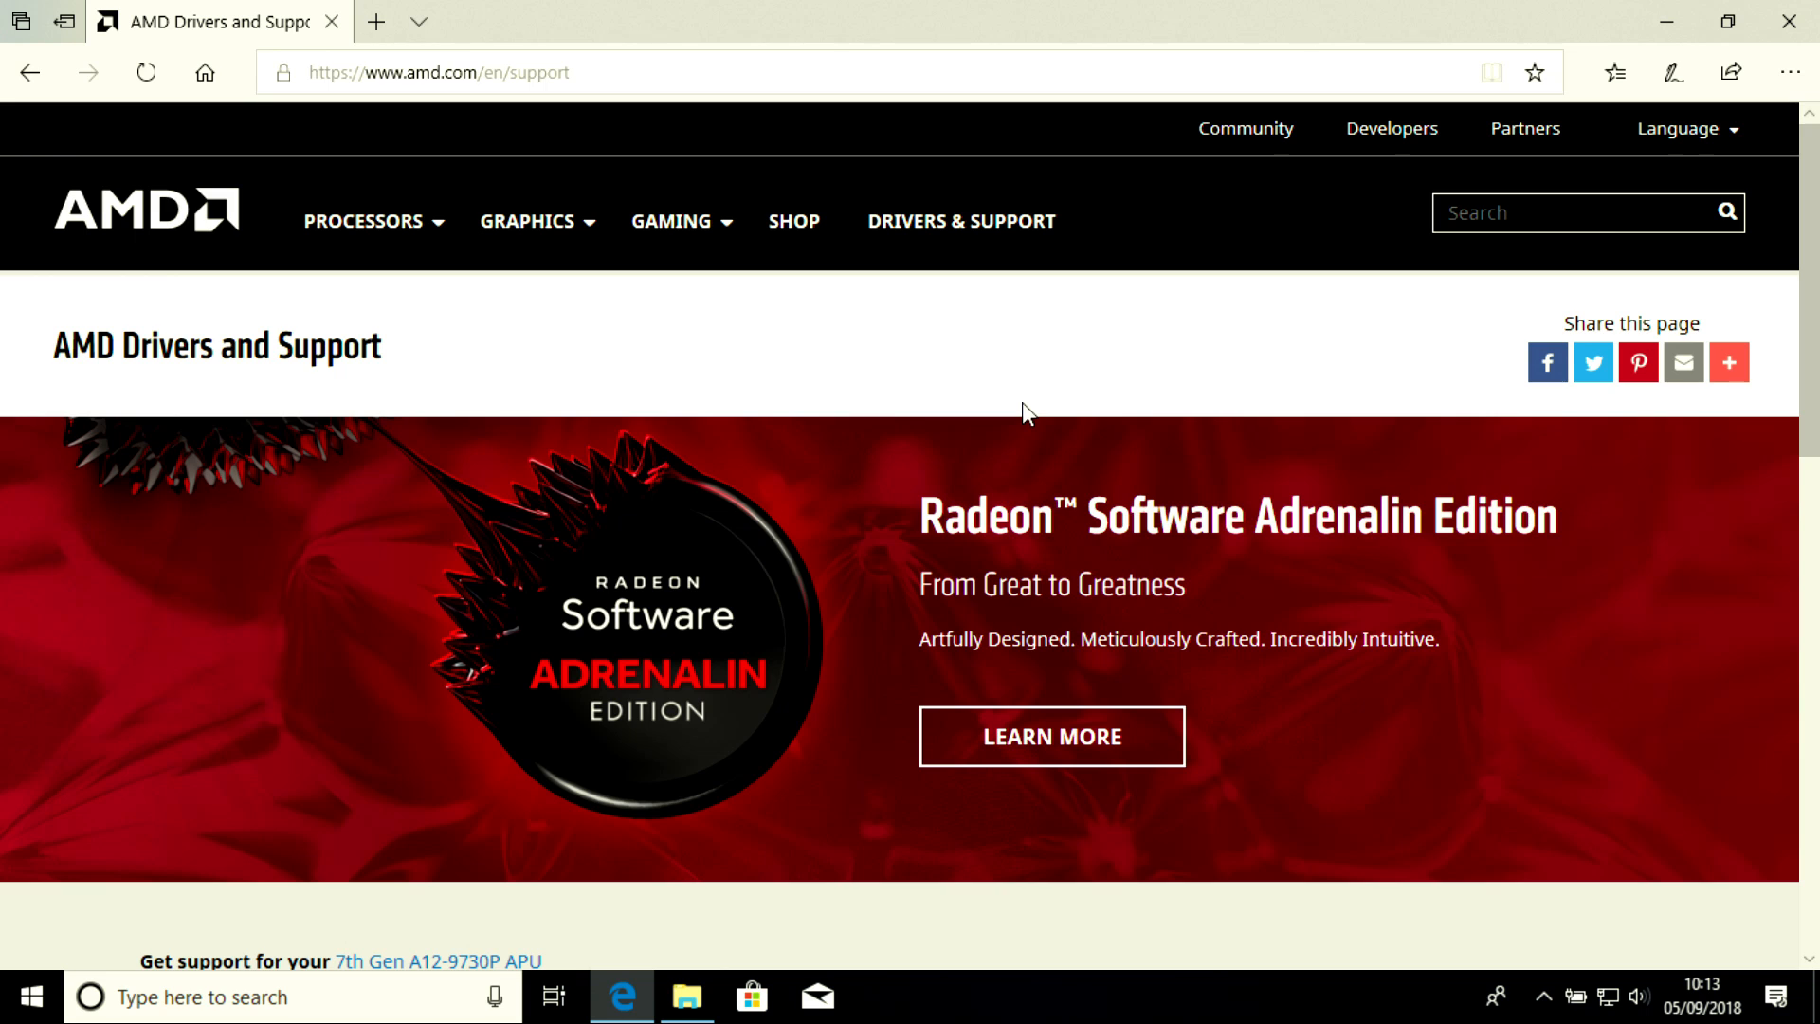
# Choose APU as the product category in the AMD support product selector
pyautogui.scroll(-1, 1022, 402)
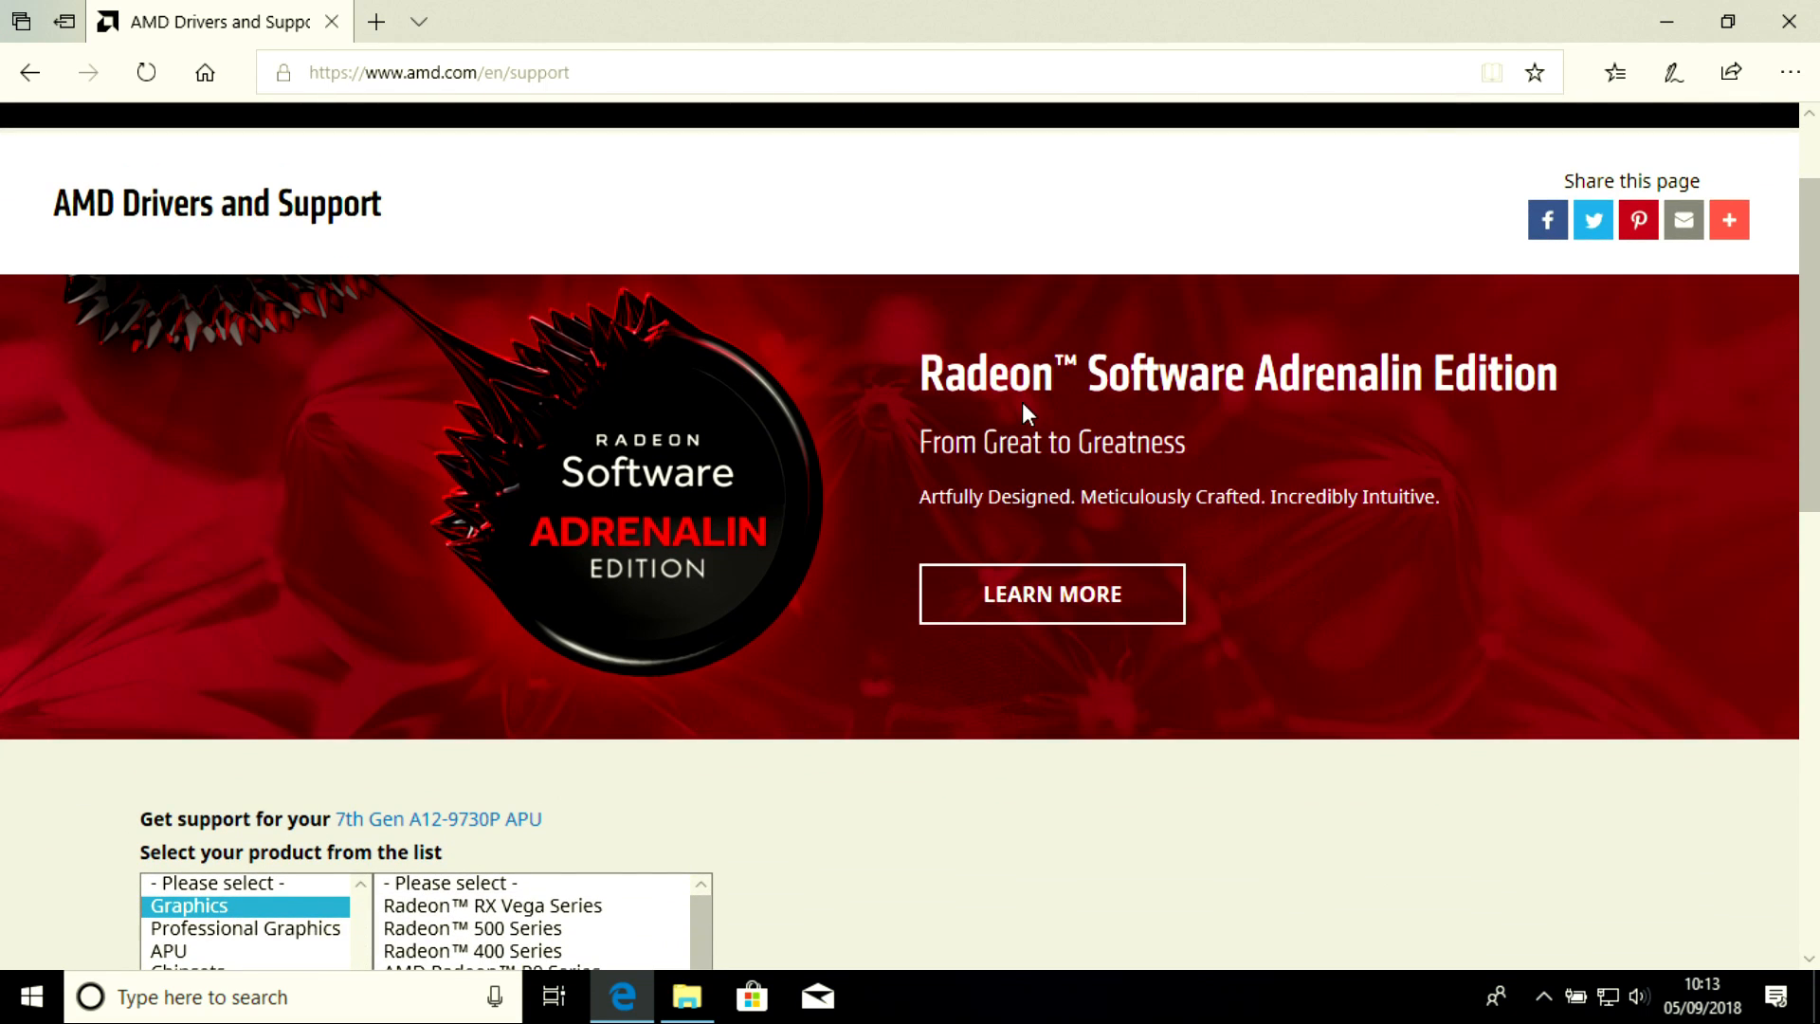
pyautogui.scroll(-1, 1022, 402)
pyautogui.scroll(1, 1022, 402)
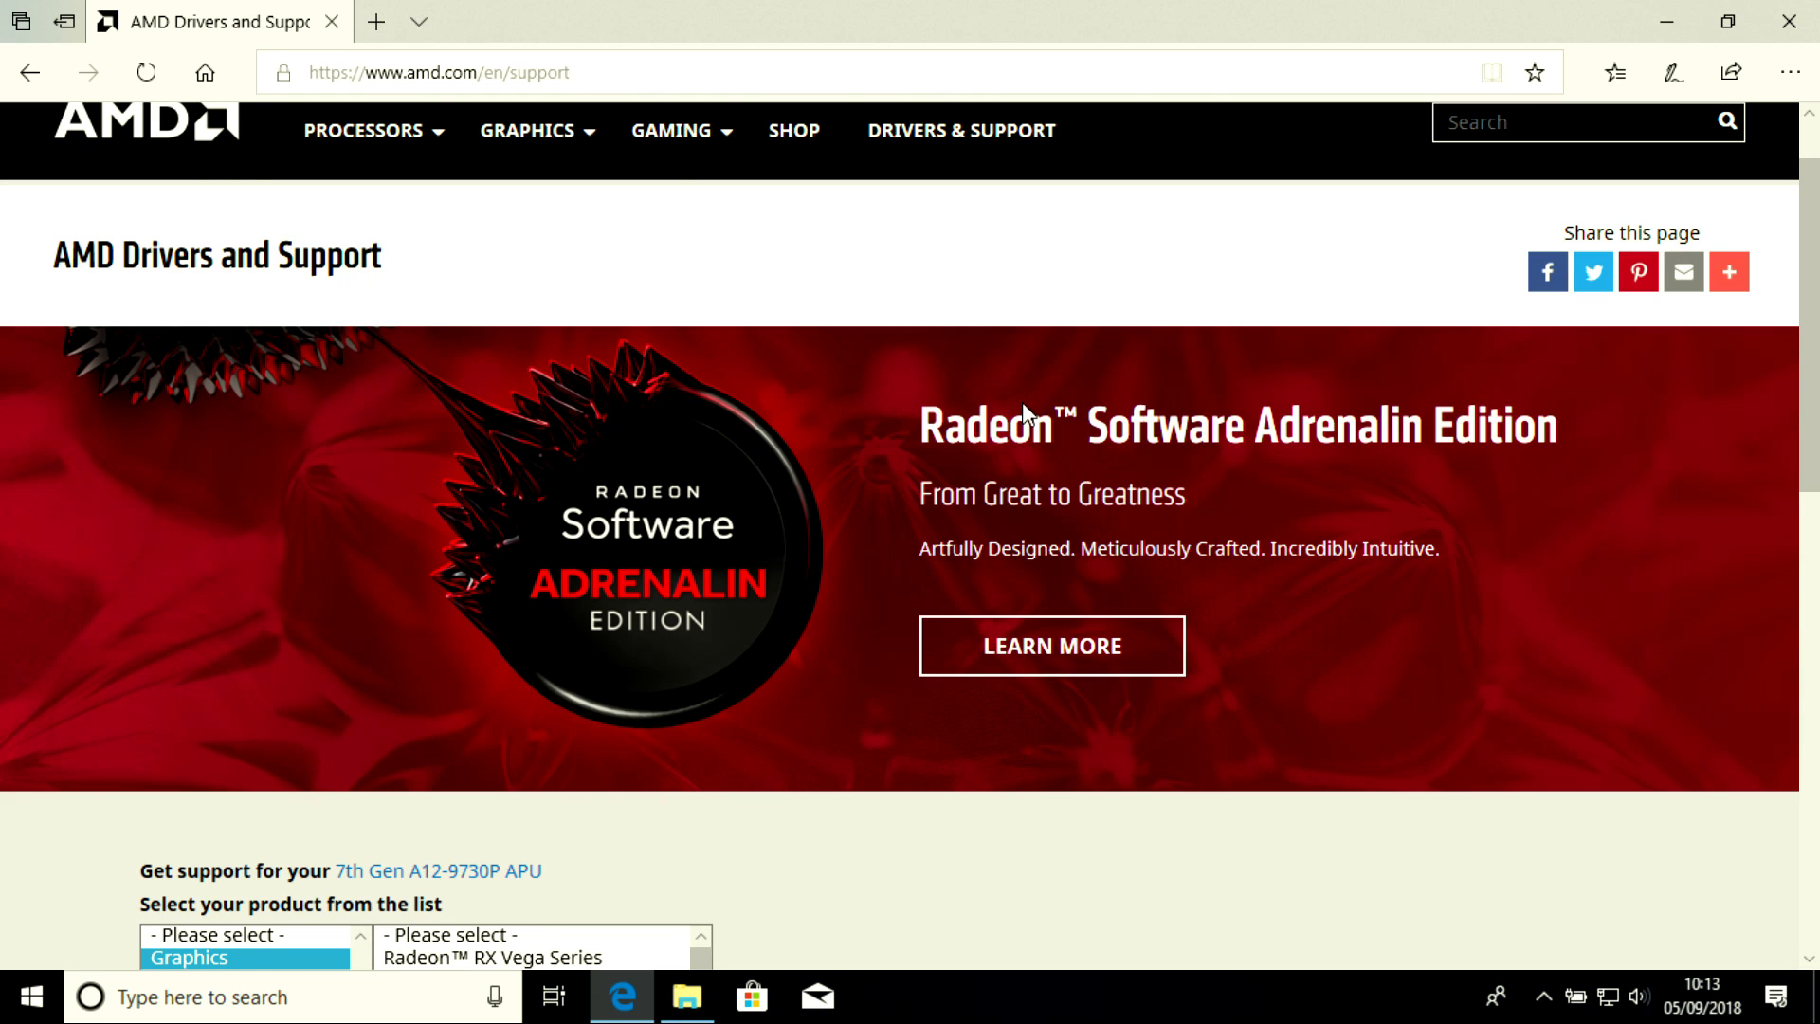
pyautogui.scroll(-2, 1022, 402)
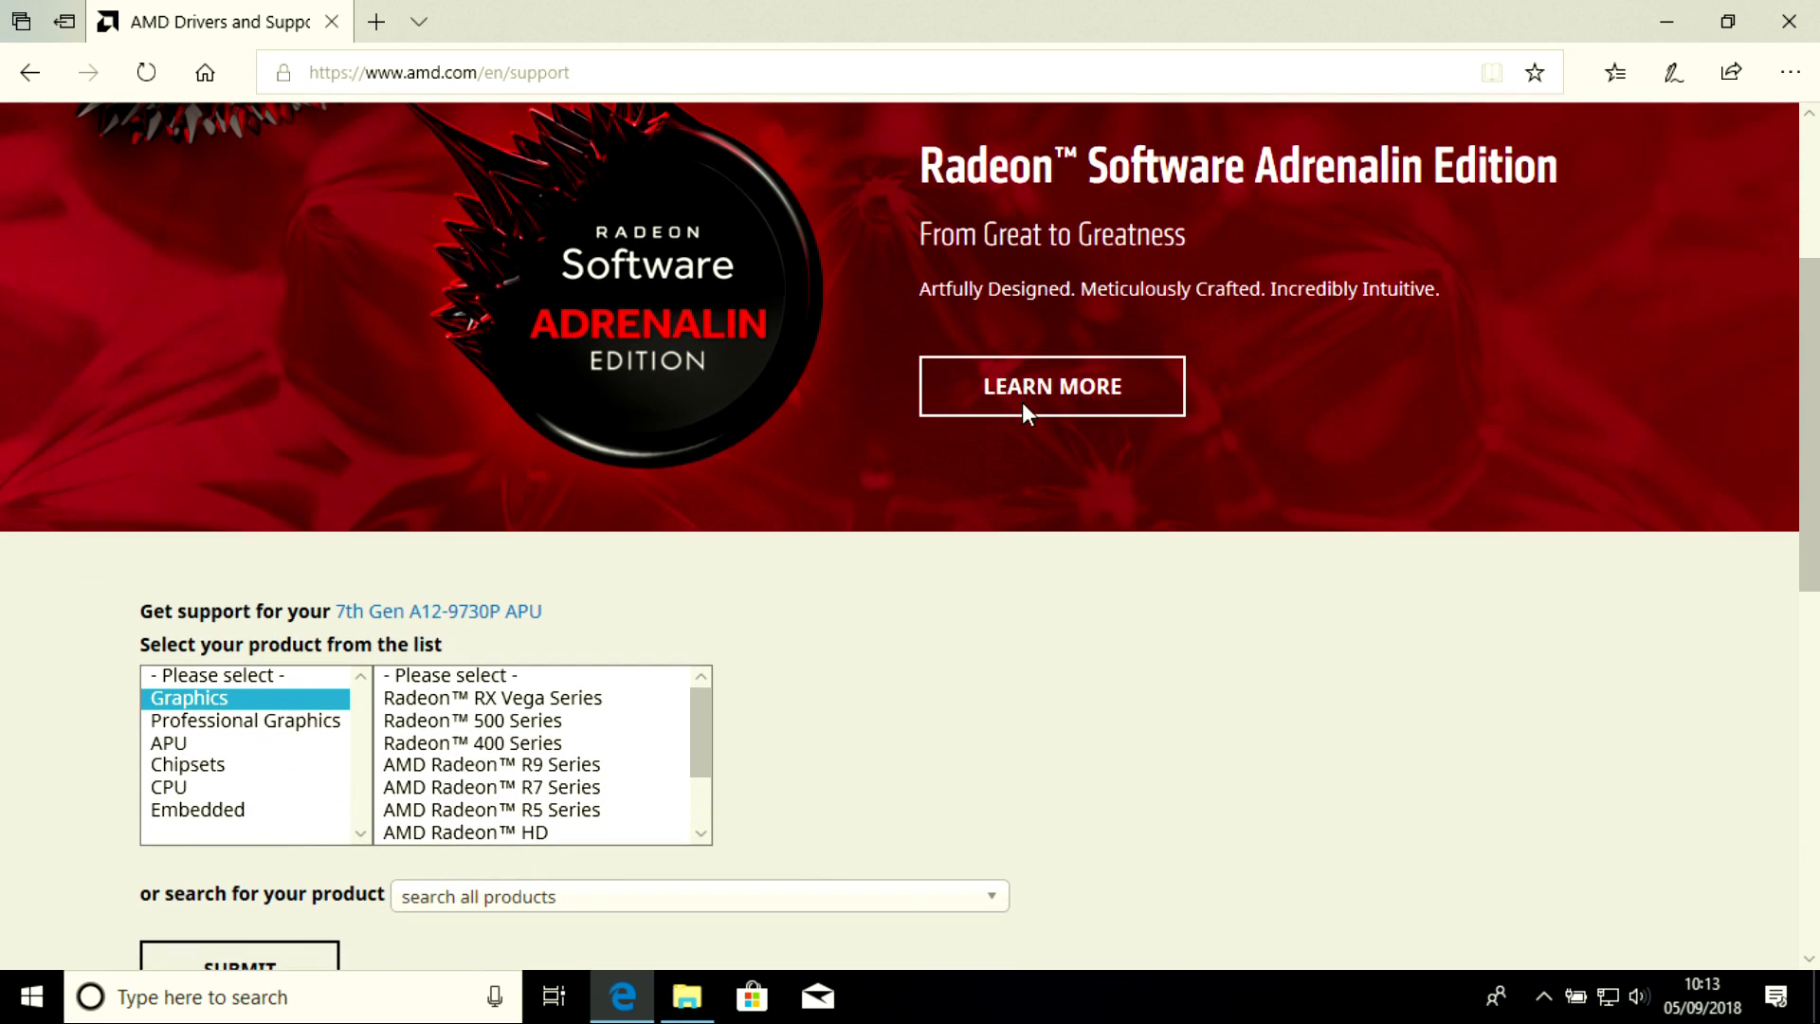
pyautogui.click(233, 748)
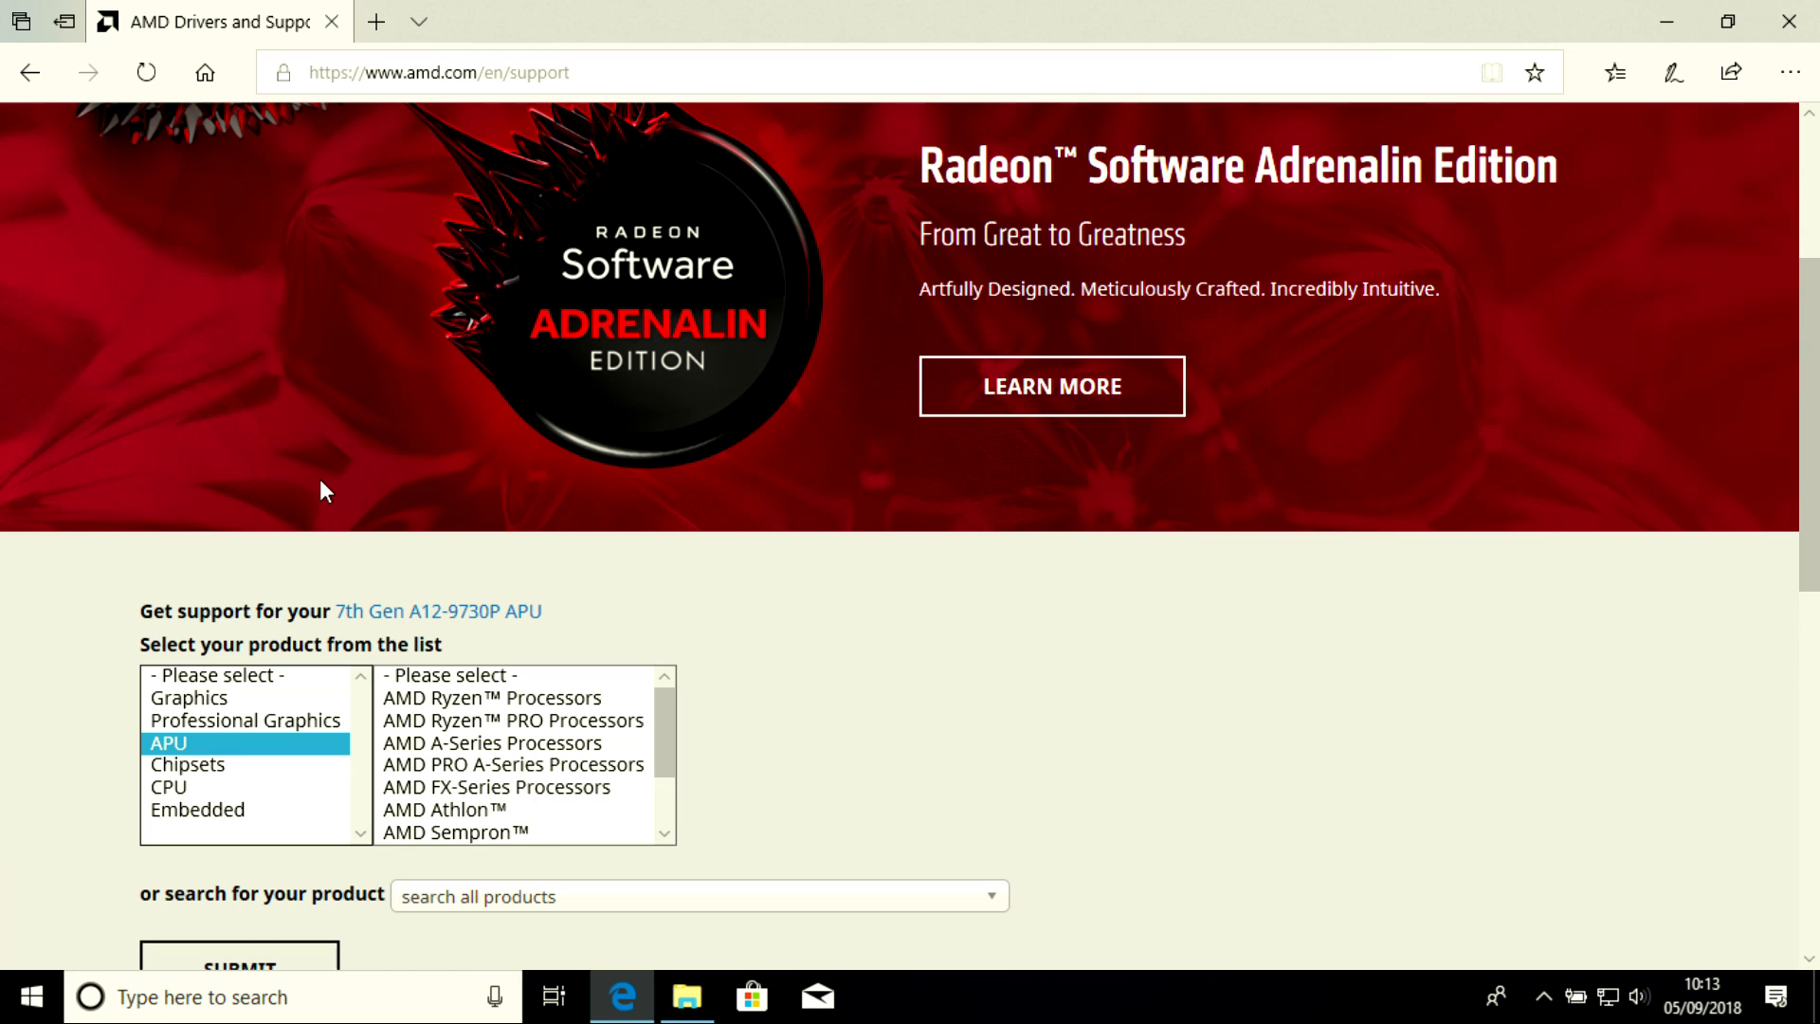
# Select AMD Ryzen Processors, Ryzen 3 Desktop Processors with Radeon Vega Graphics, and AMD Ryzen 3 2200G, then submit
pyautogui.scroll(3, 321, 480)
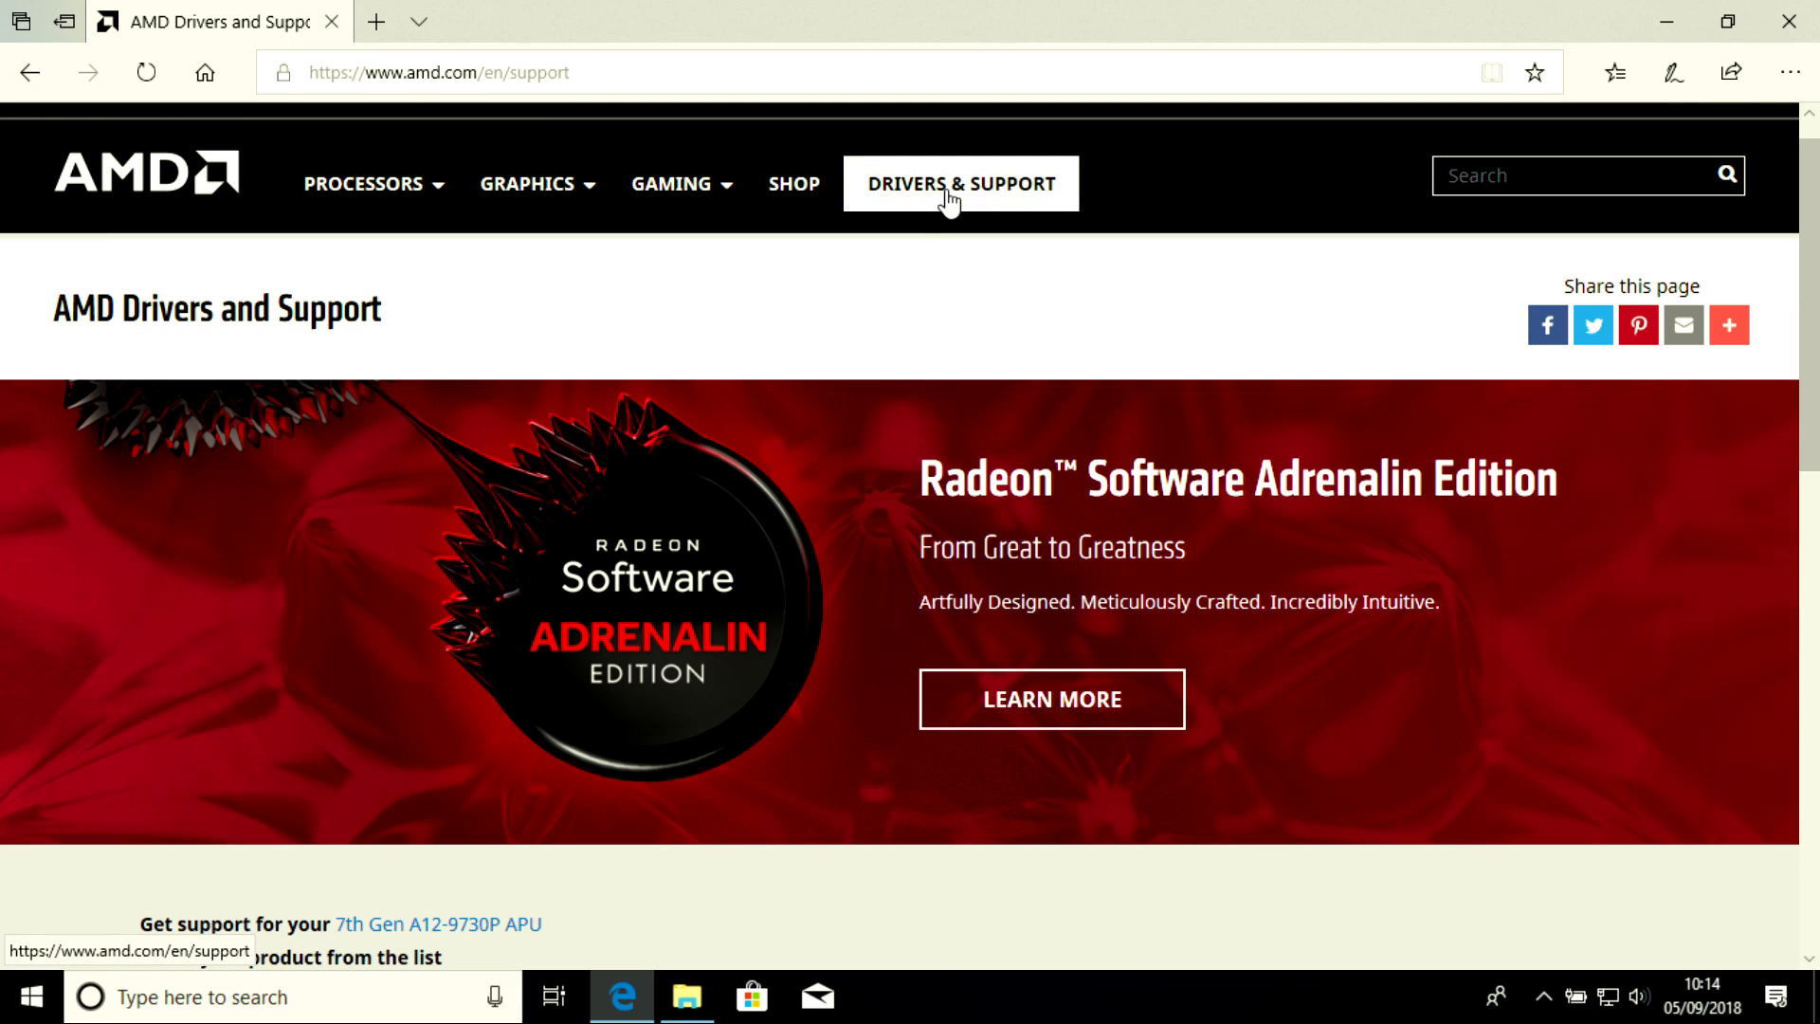
pyautogui.scroll(-3, 655, 455)
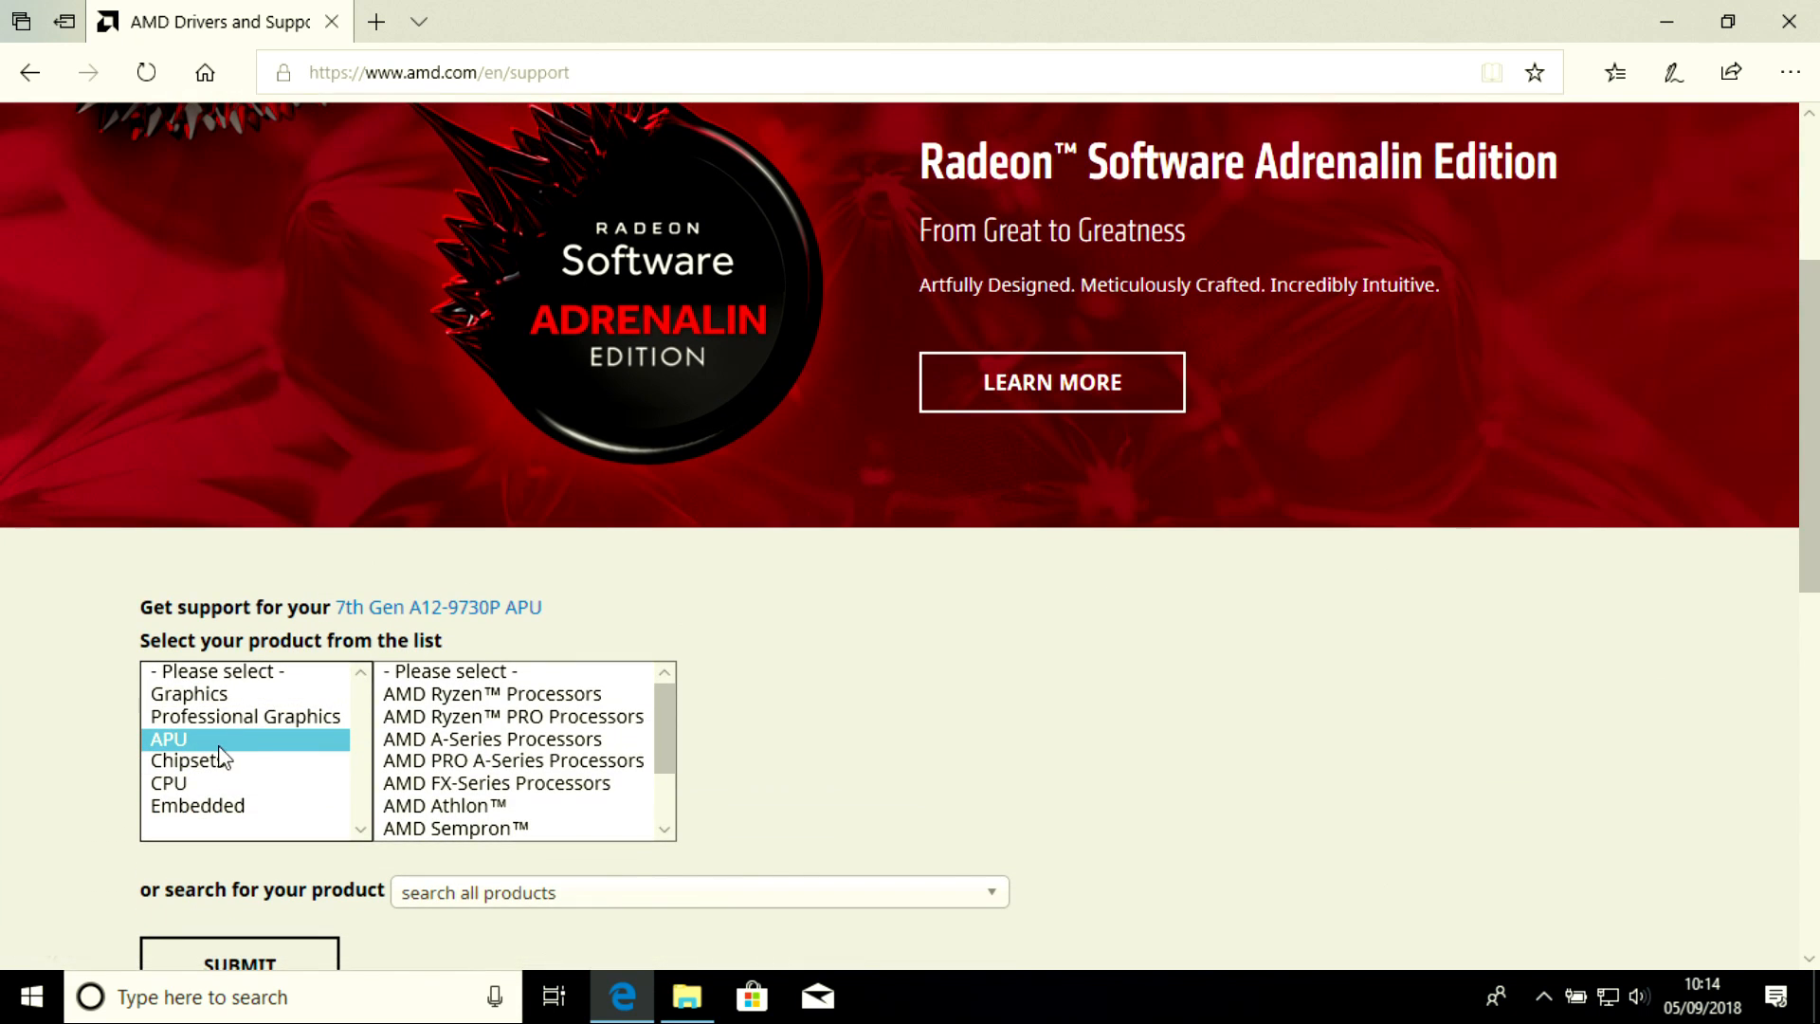
pyautogui.click(442, 694)
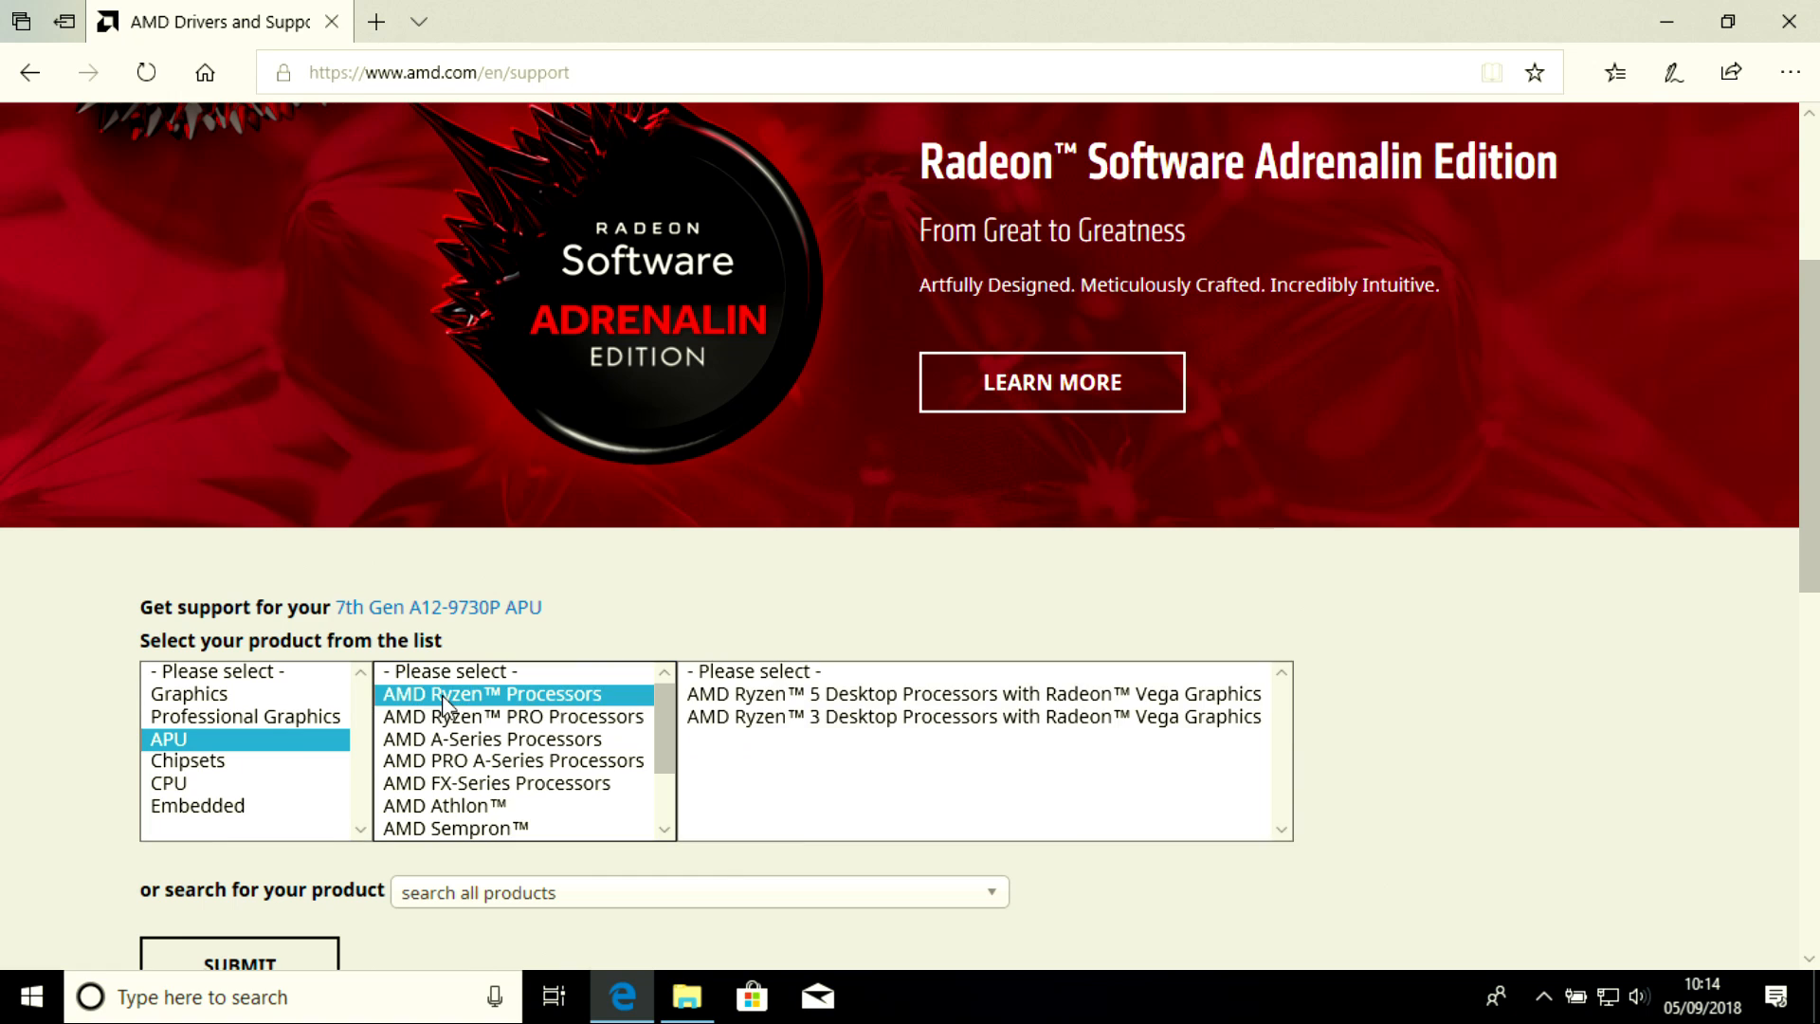
pyautogui.click(814, 717)
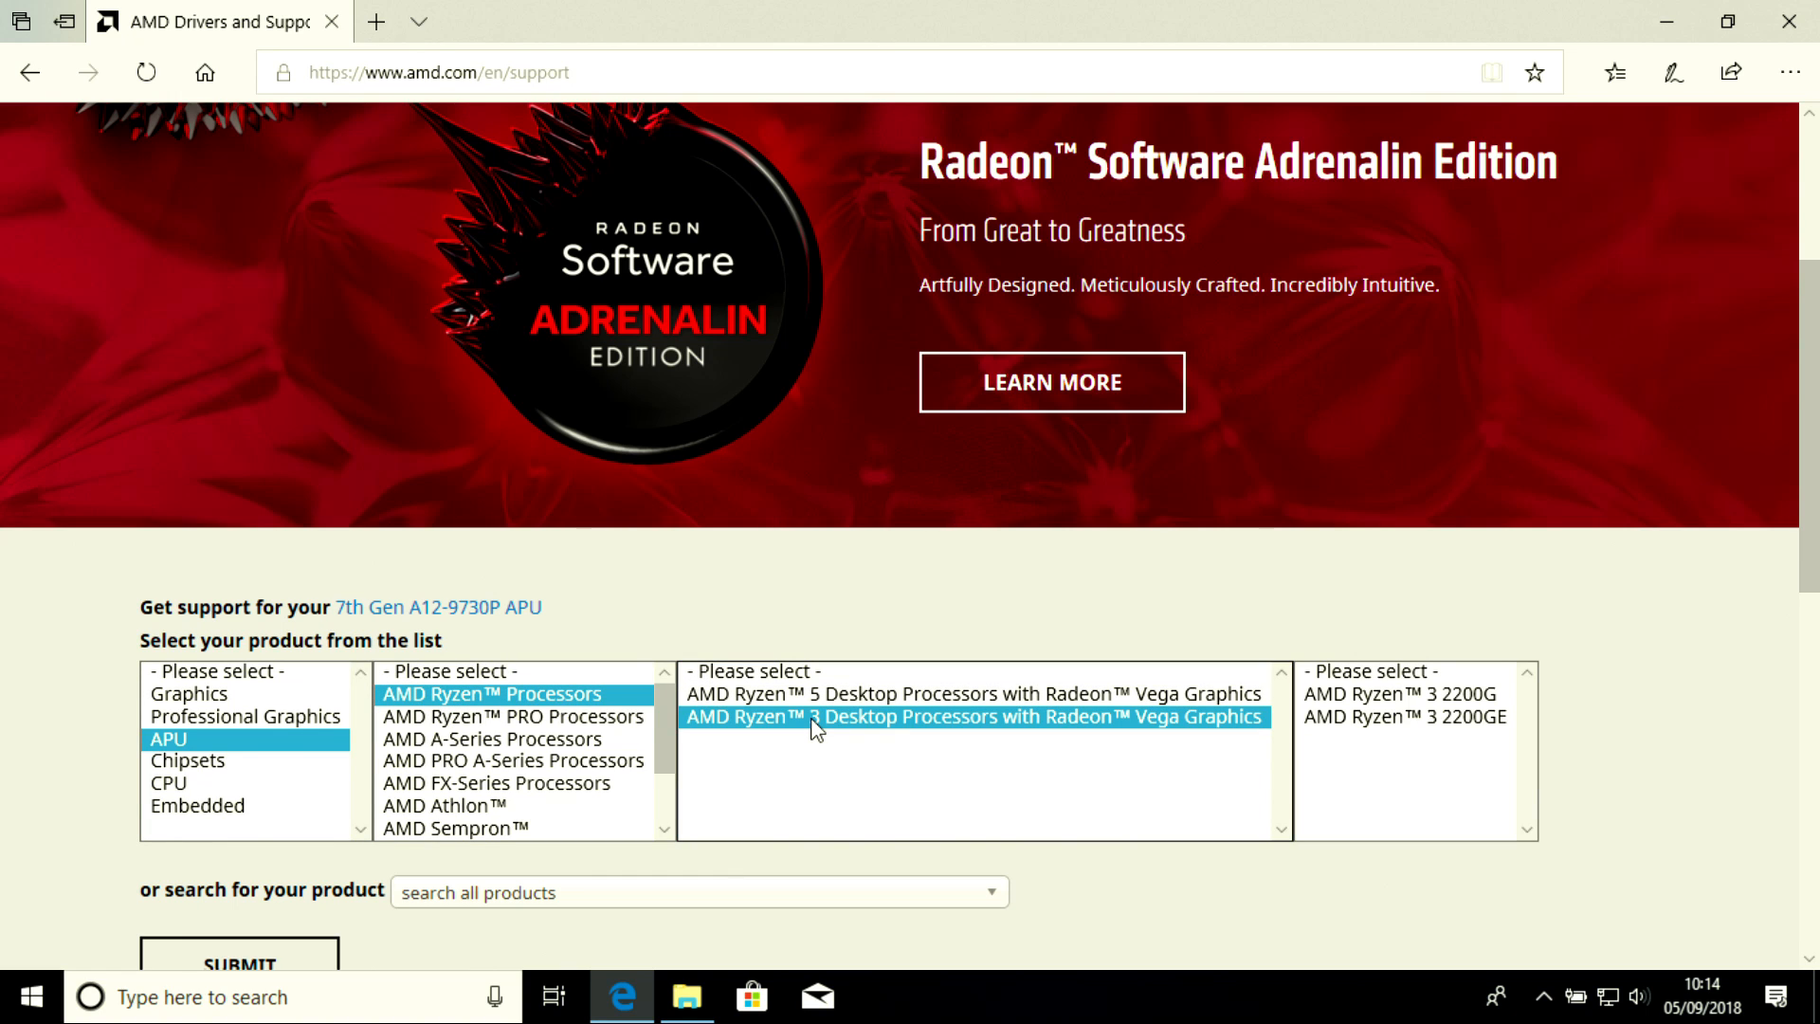
pyautogui.click(1394, 697)
pyautogui.scroll(-1, 874, 484)
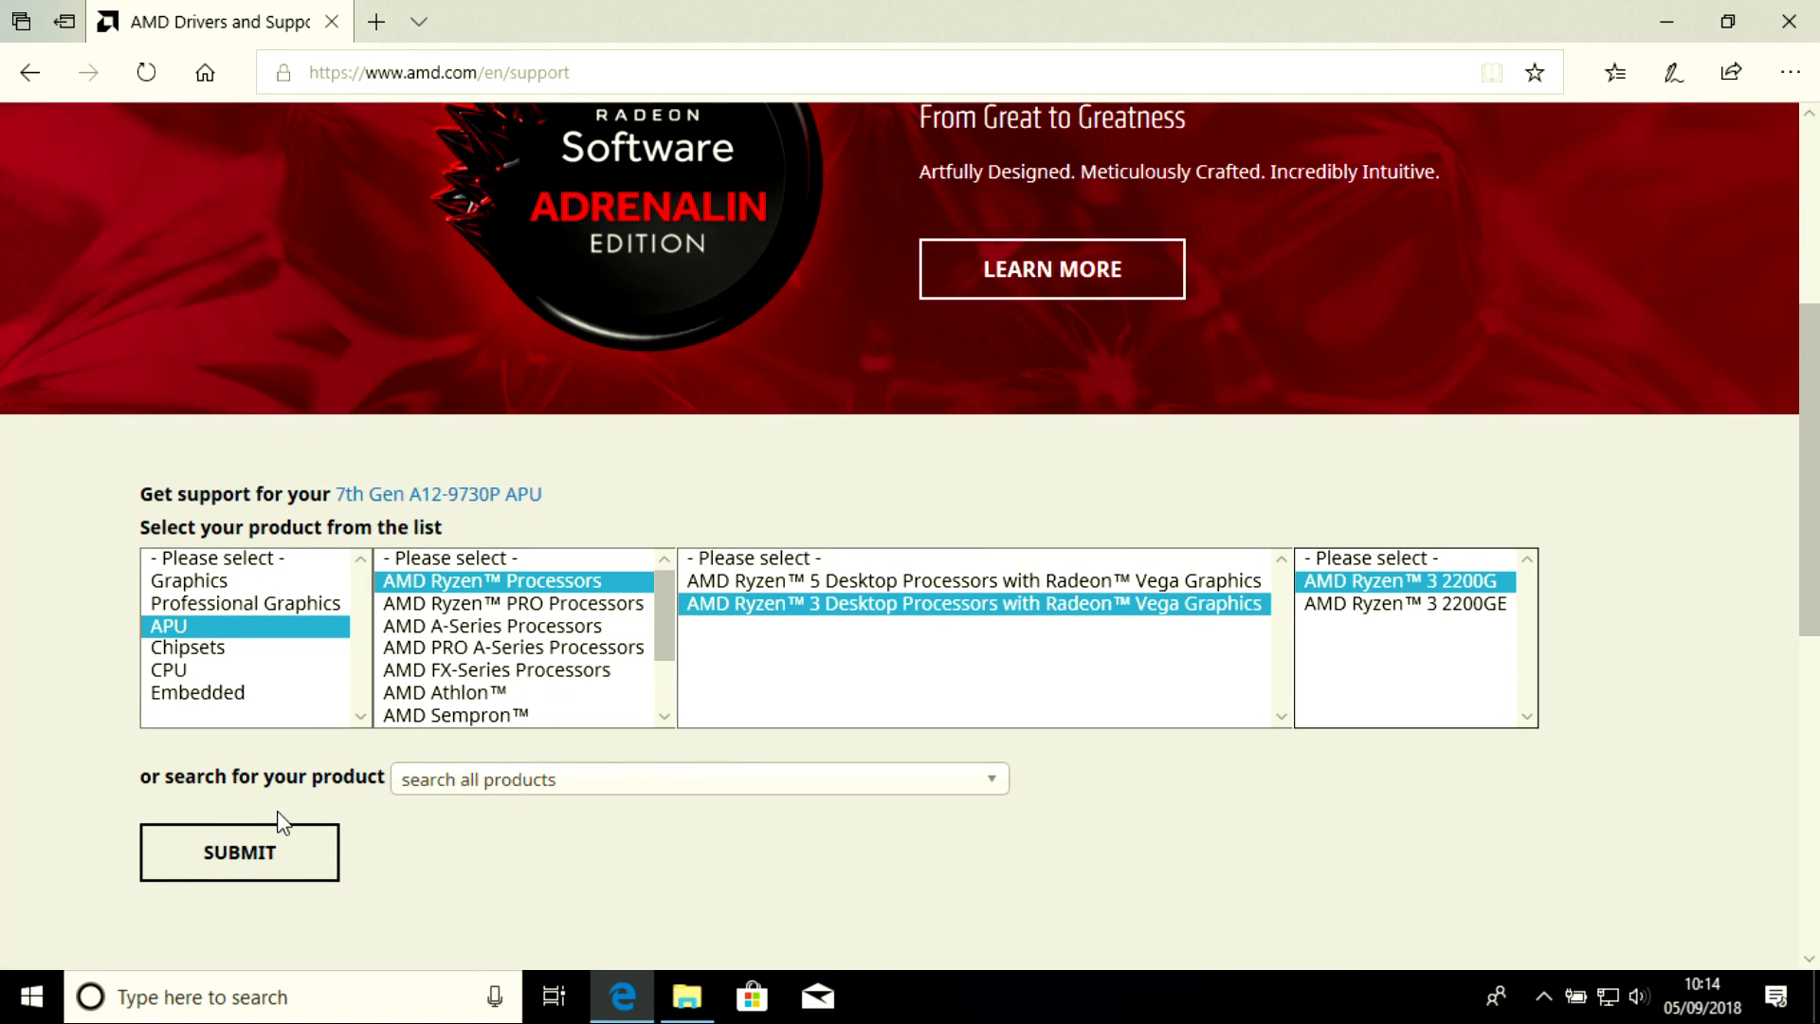
pyautogui.click(237, 853)
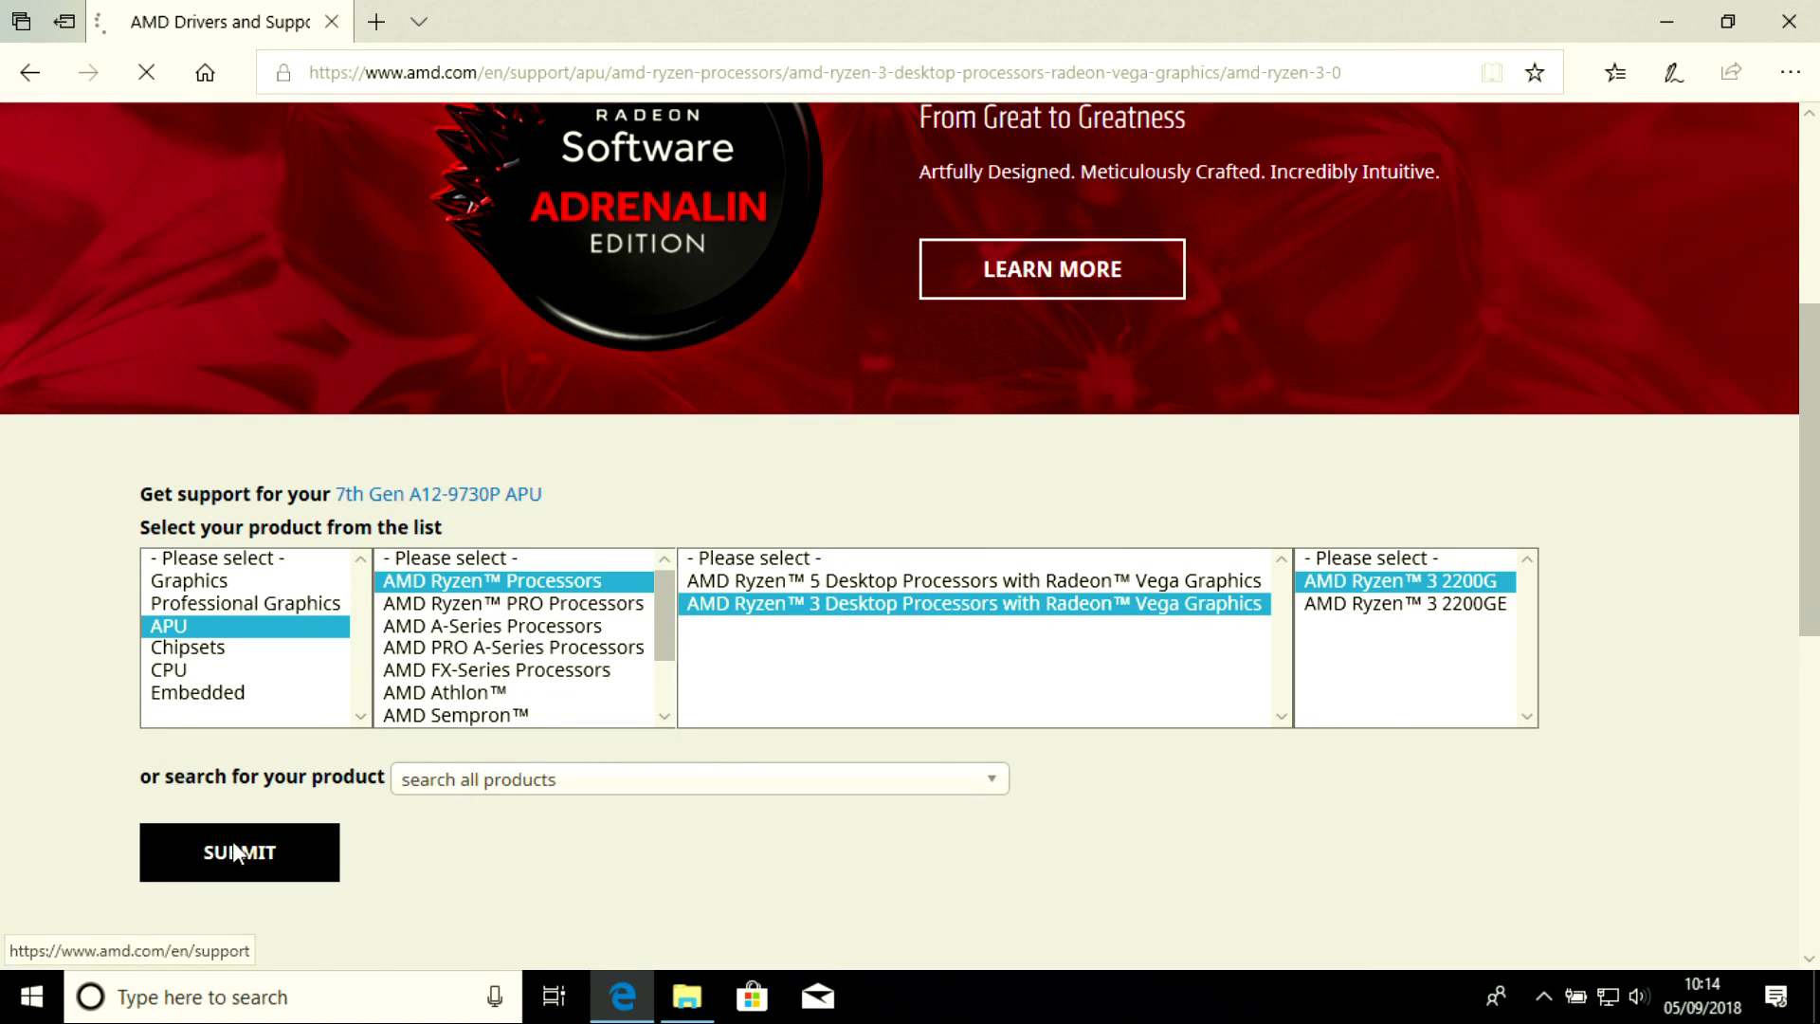
# Download and save the Radeon Software Adrenalin Edition 18.8.1 driver for Windows 10 64-Bit
pyautogui.scroll(-1, 744, 548)
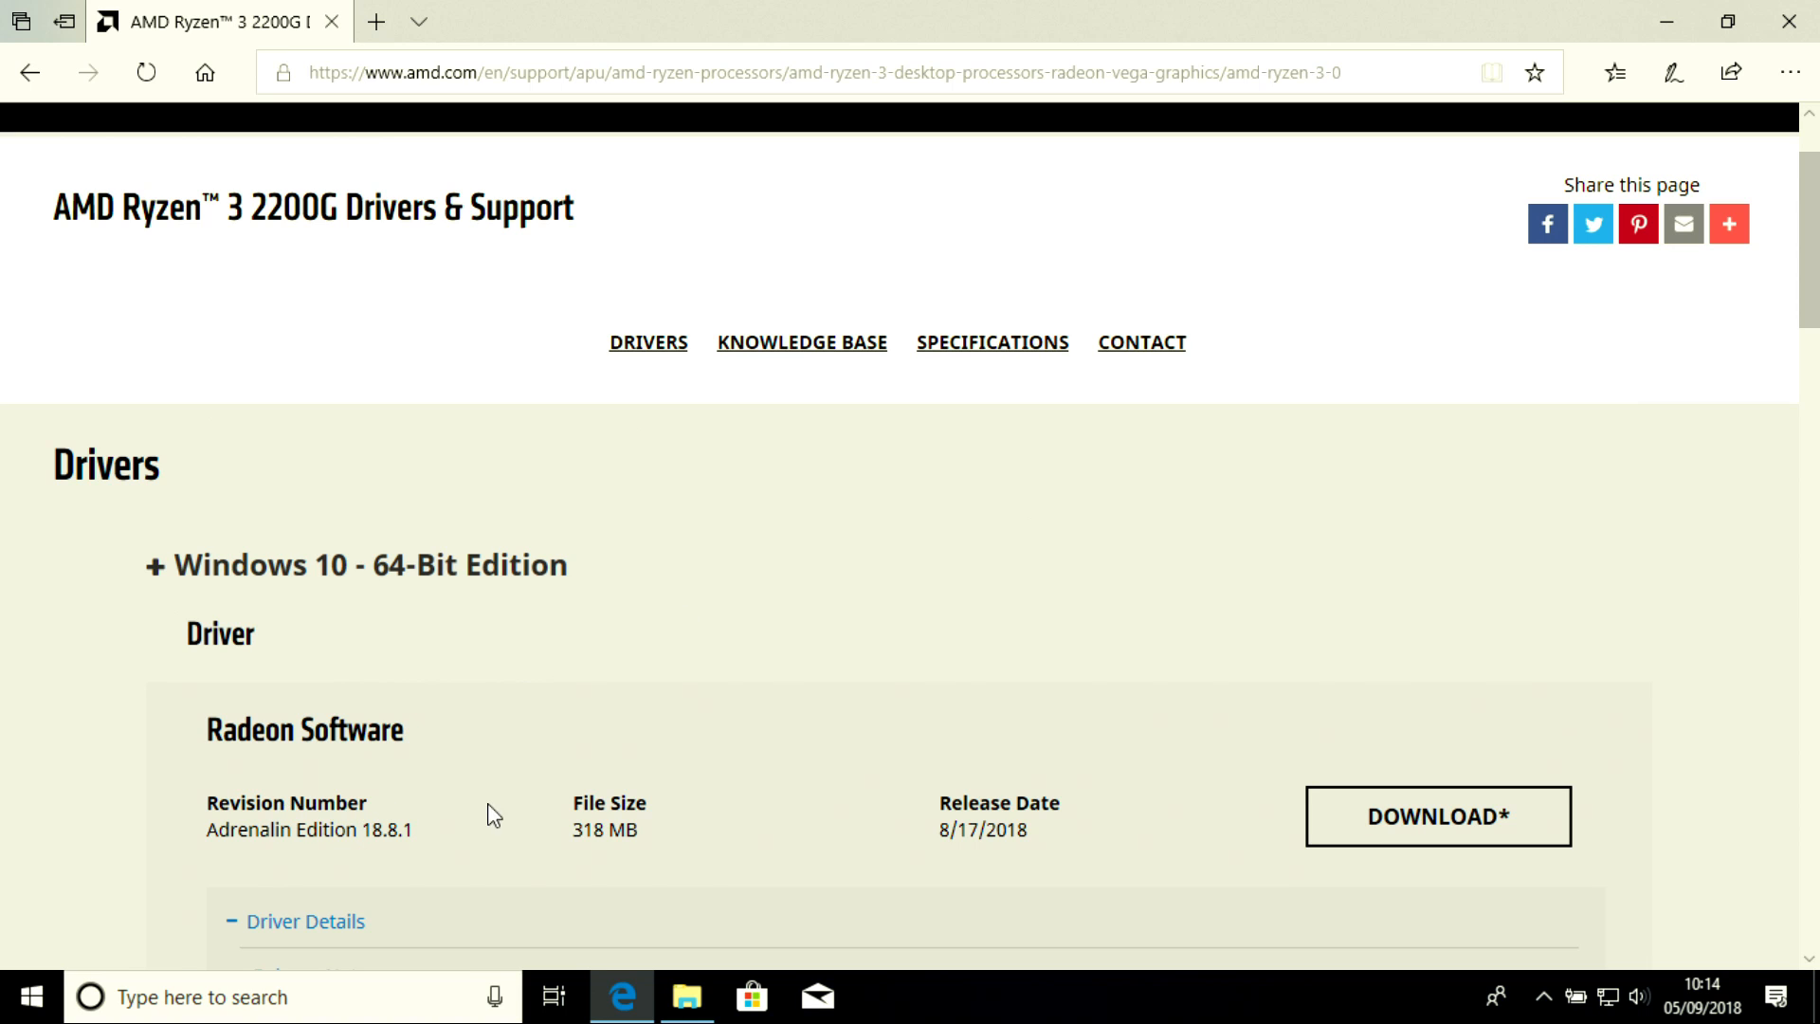
pyautogui.click(1412, 833)
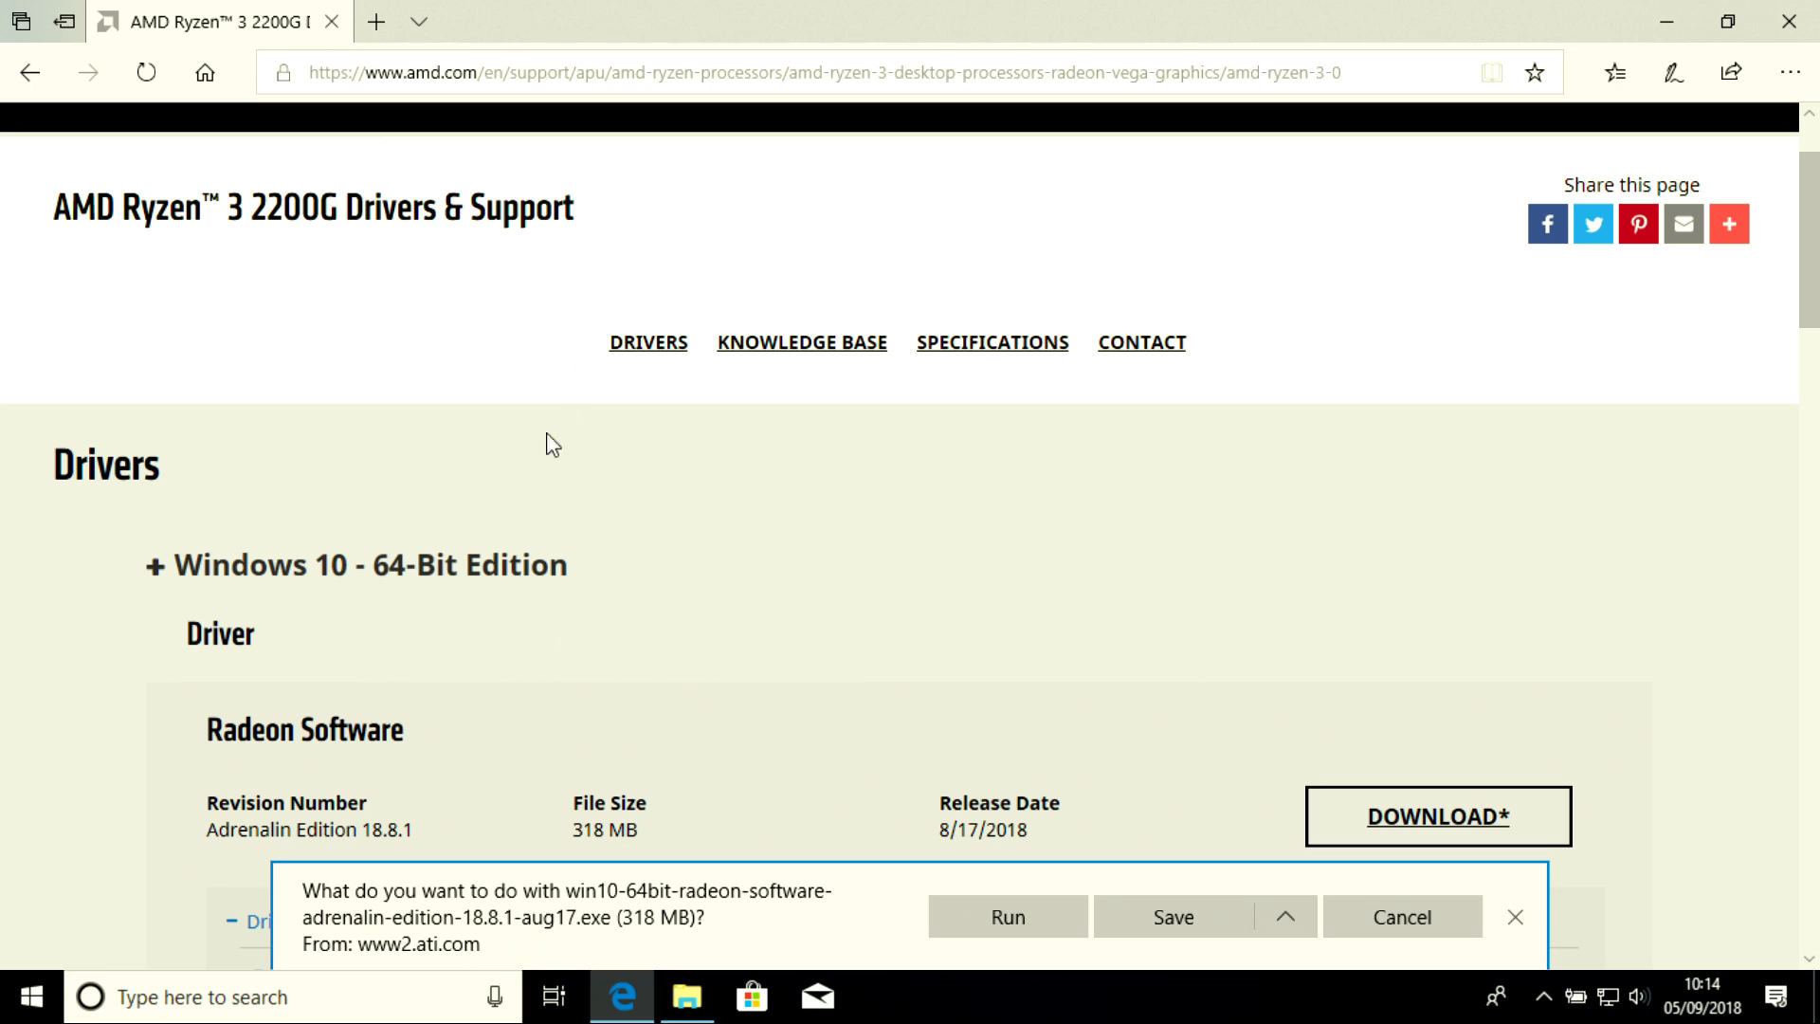
pyautogui.click(1365, 919)
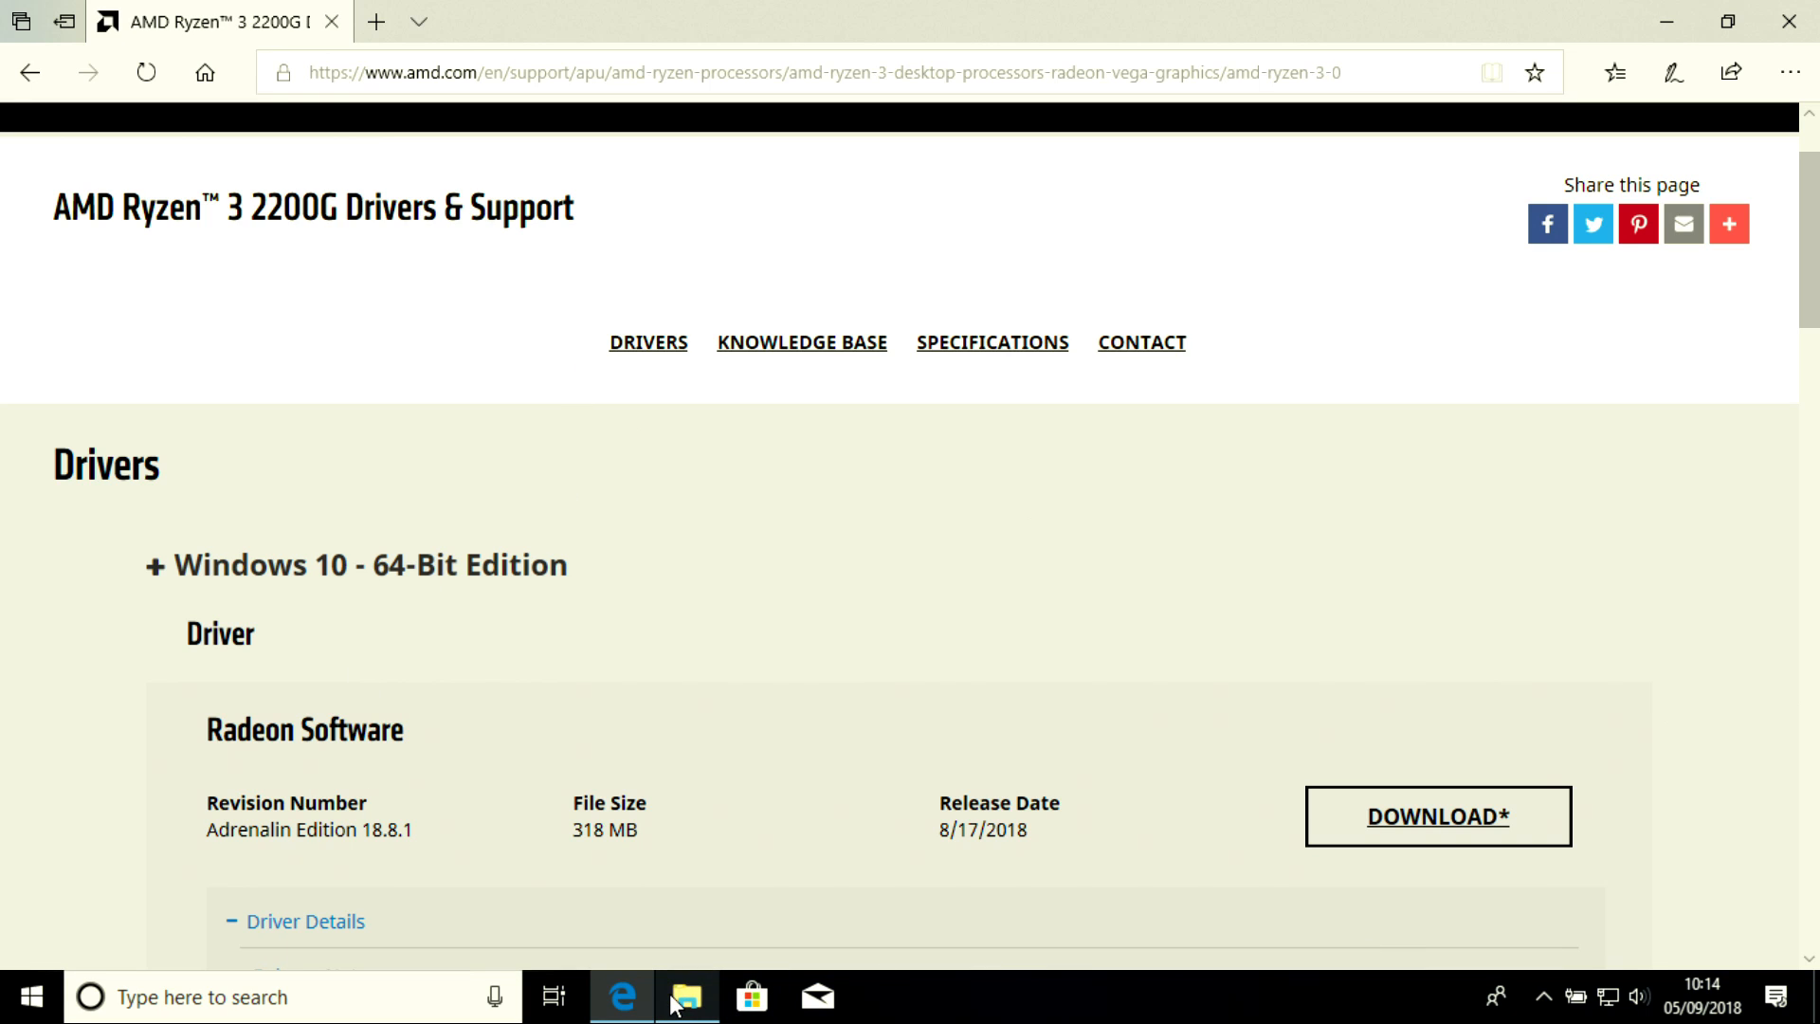
# Open the Downloads folder and launch the Radeon Software installer, allowing it to make changes
pyautogui.click(676, 1003)
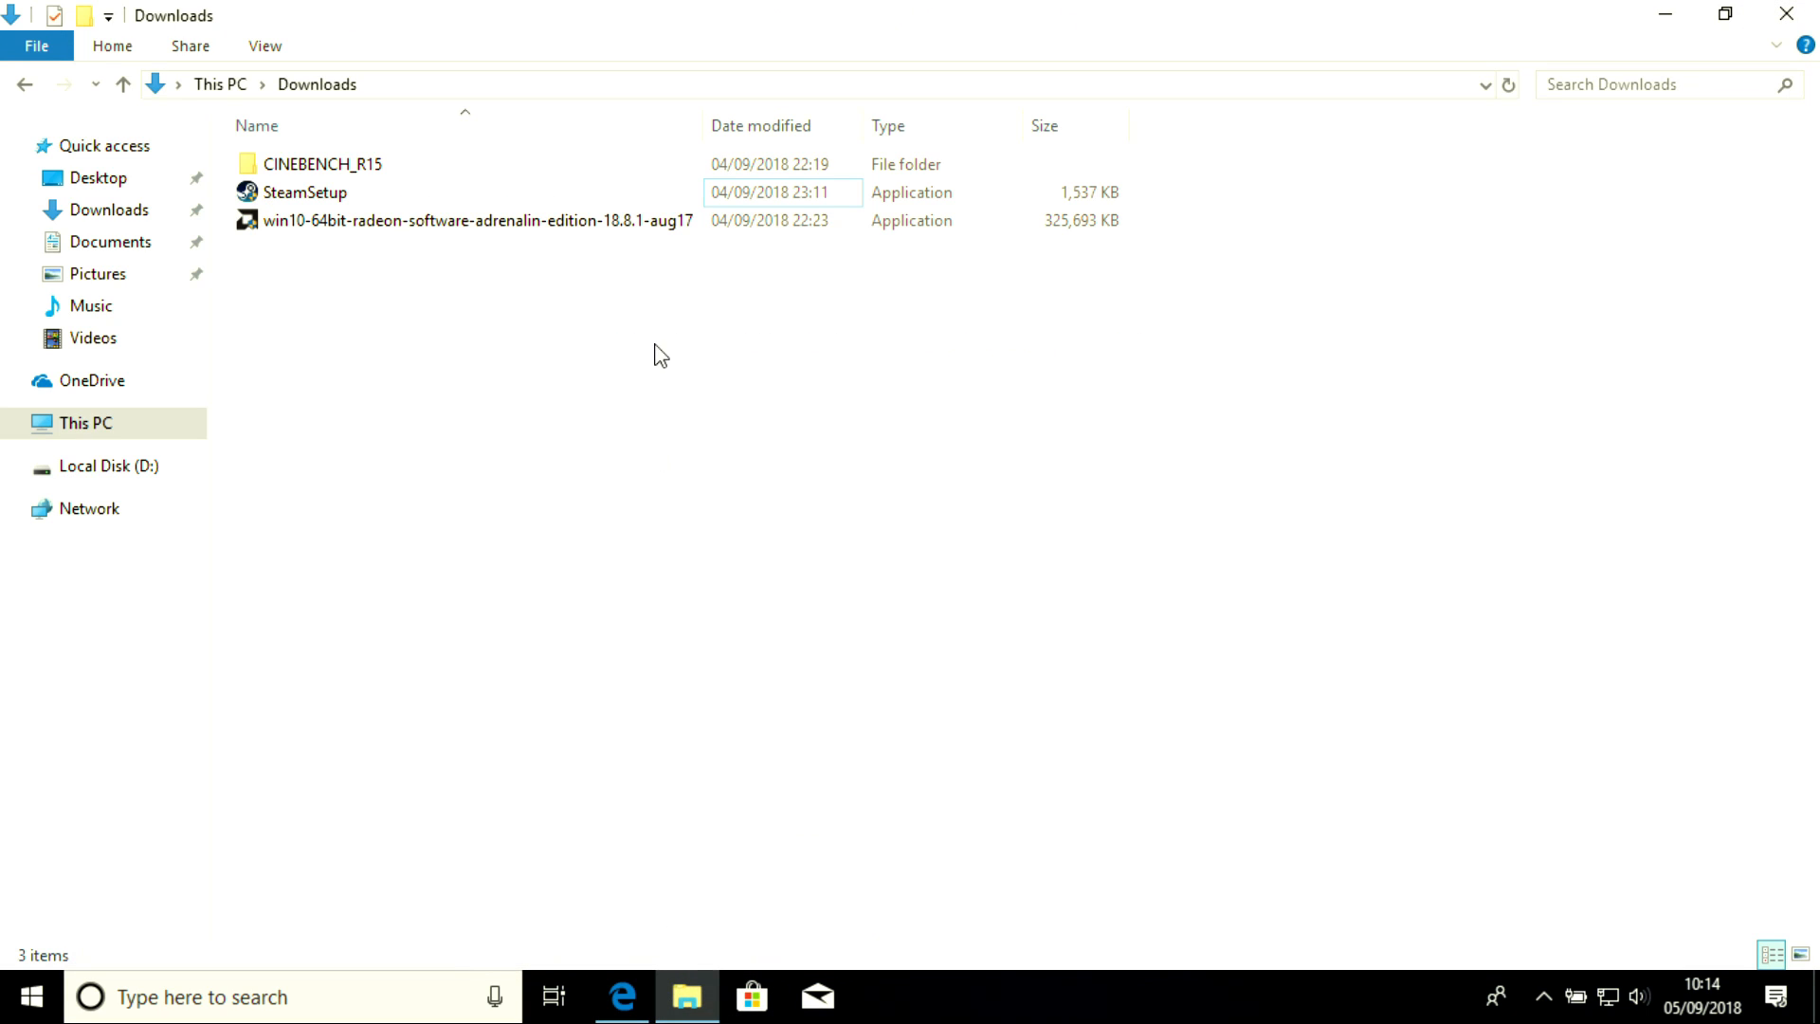
pyautogui.doubleClick(475, 224)
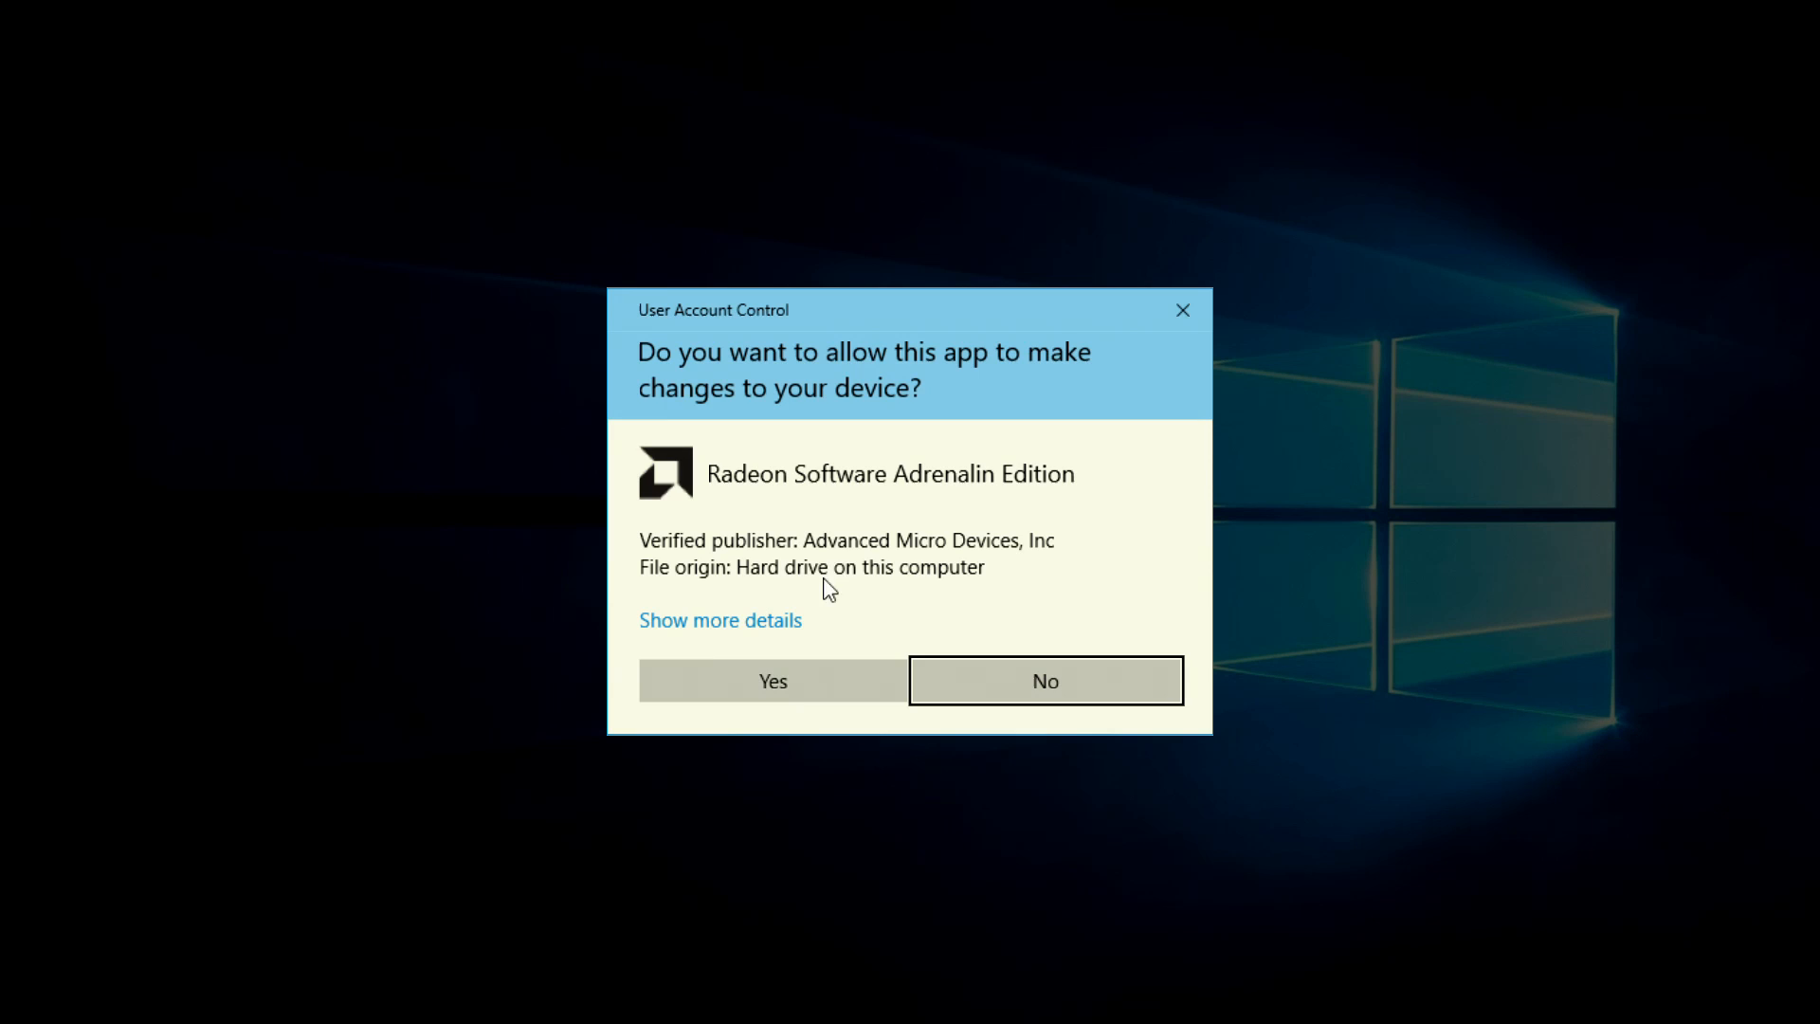
pyautogui.click(773, 672)
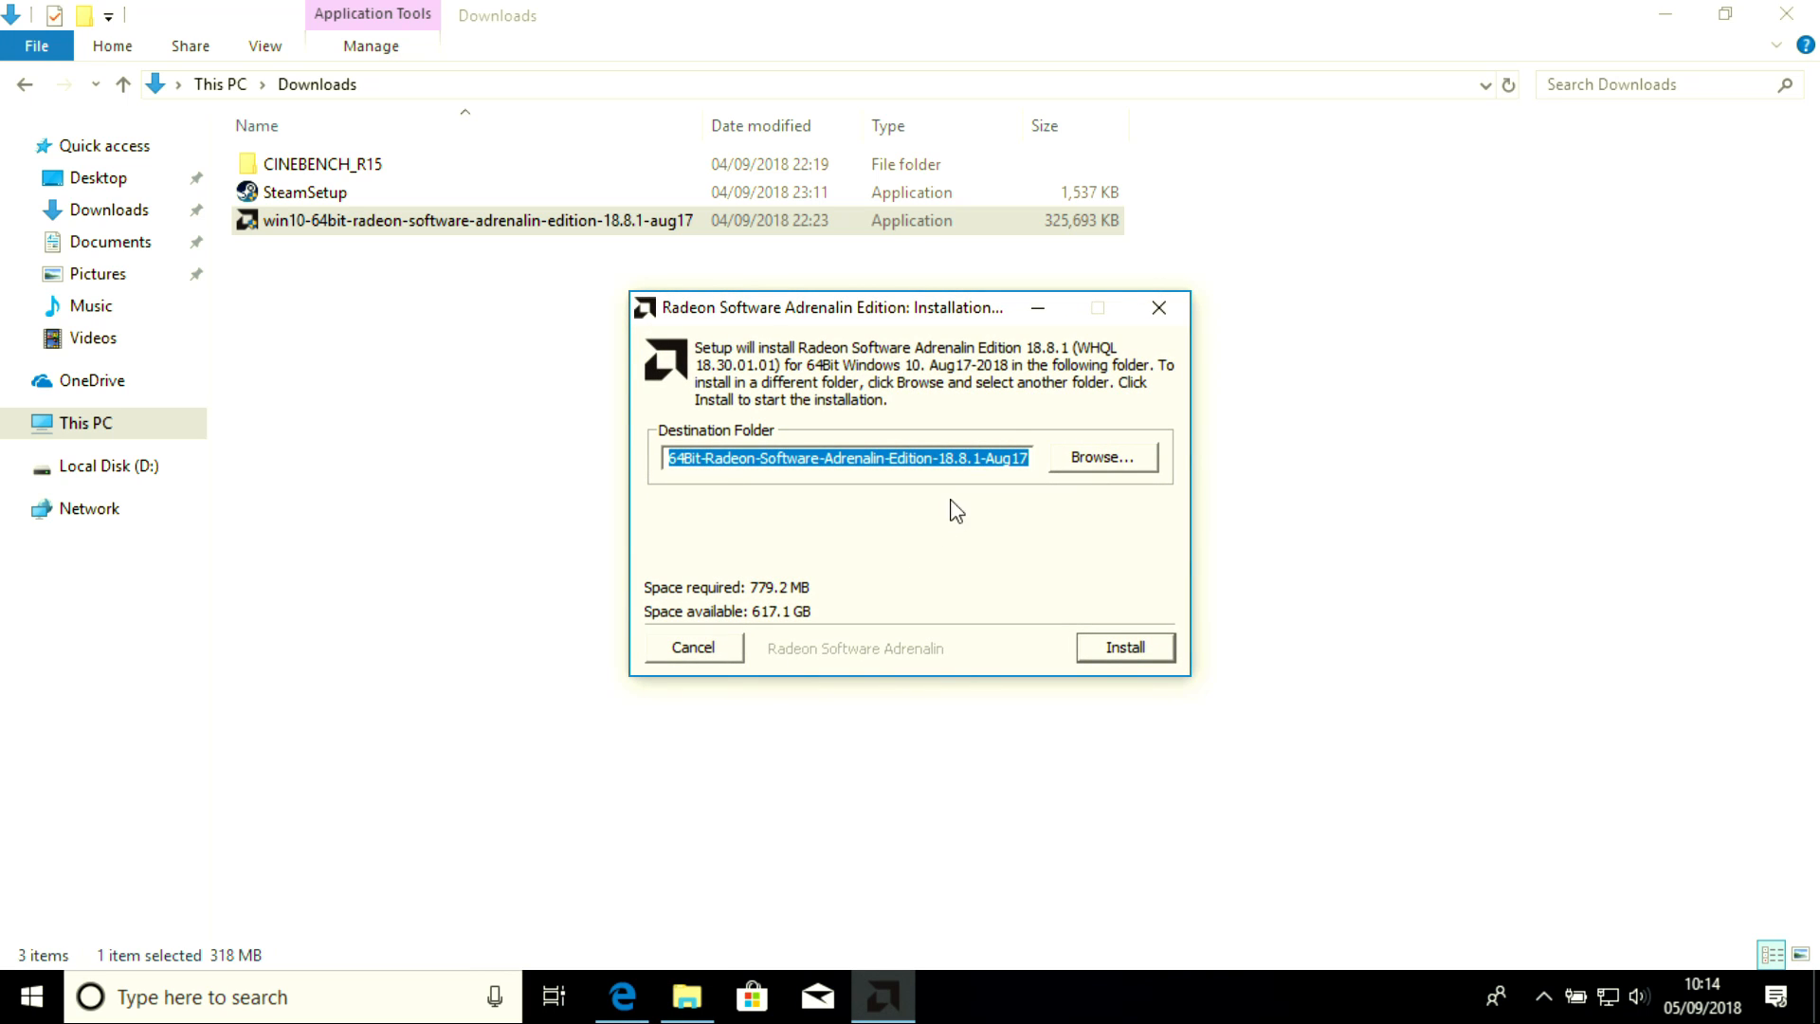
# Inspect the installer's destination folder path, then close the installer without installing
pyautogui.click(991, 458)
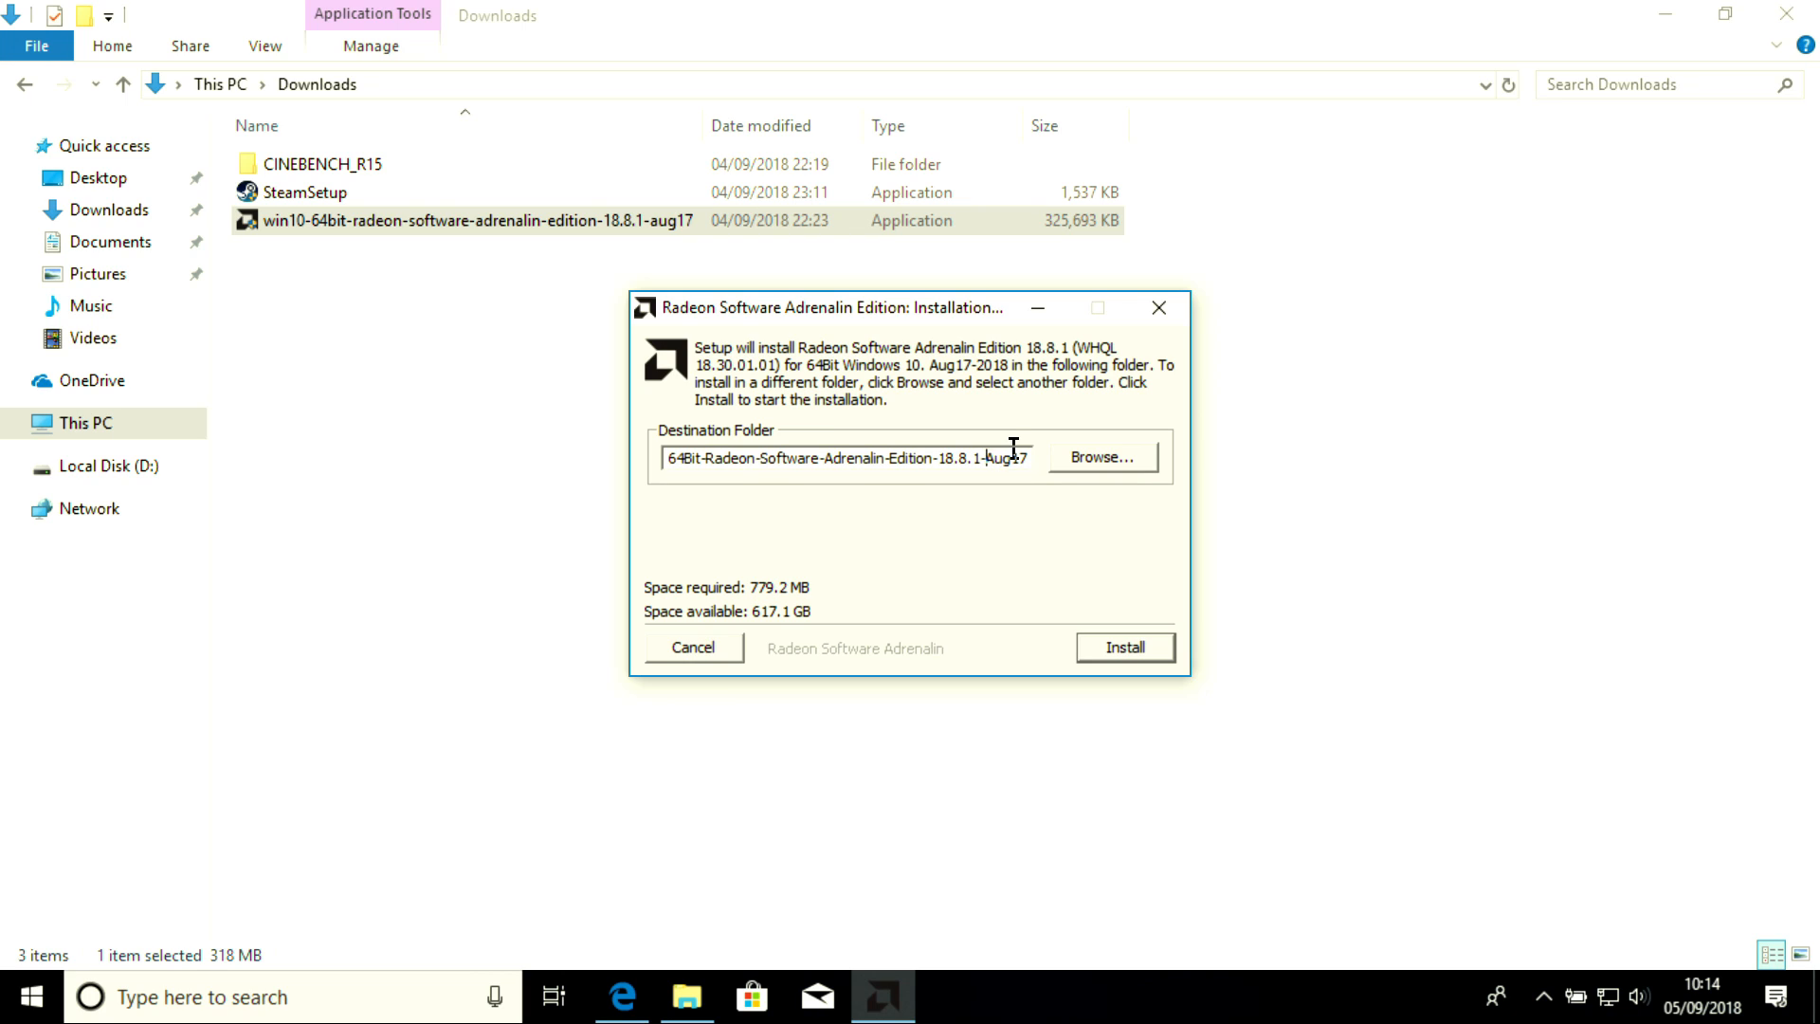
pyautogui.moveTo(1012, 458); pyautogui.dragTo(549, 425)
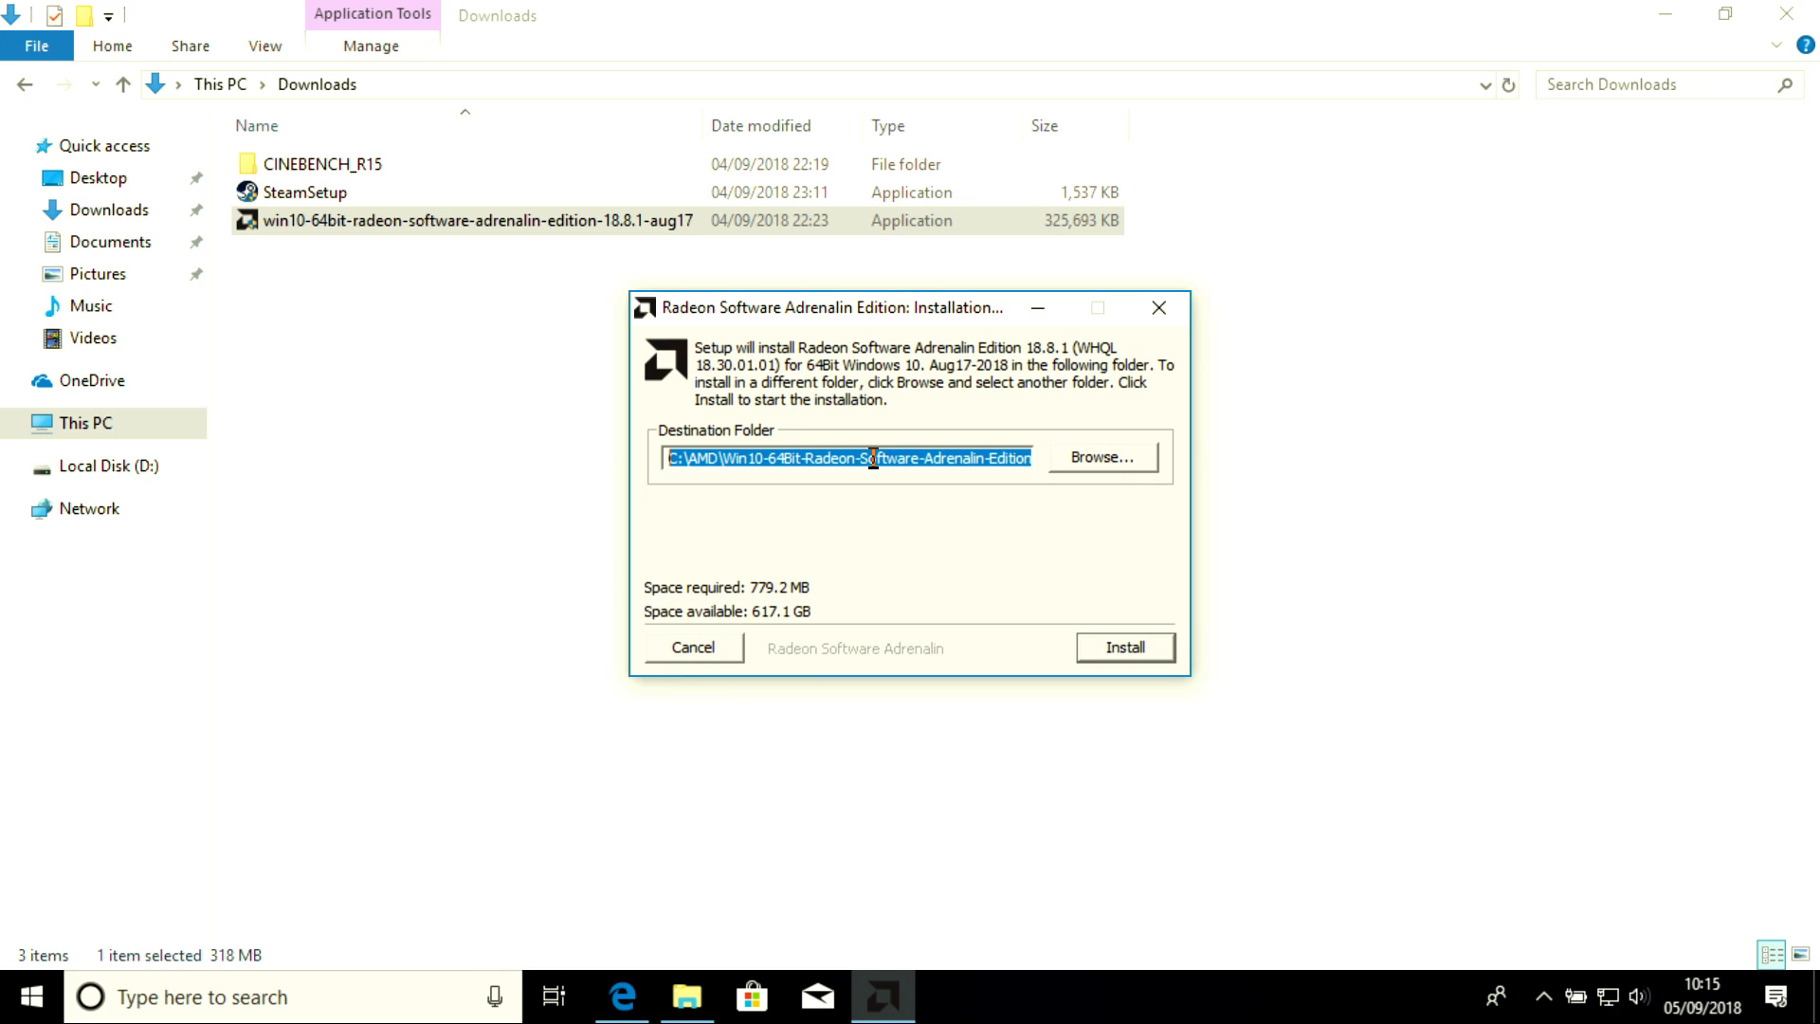
pyautogui.click(673, 460)
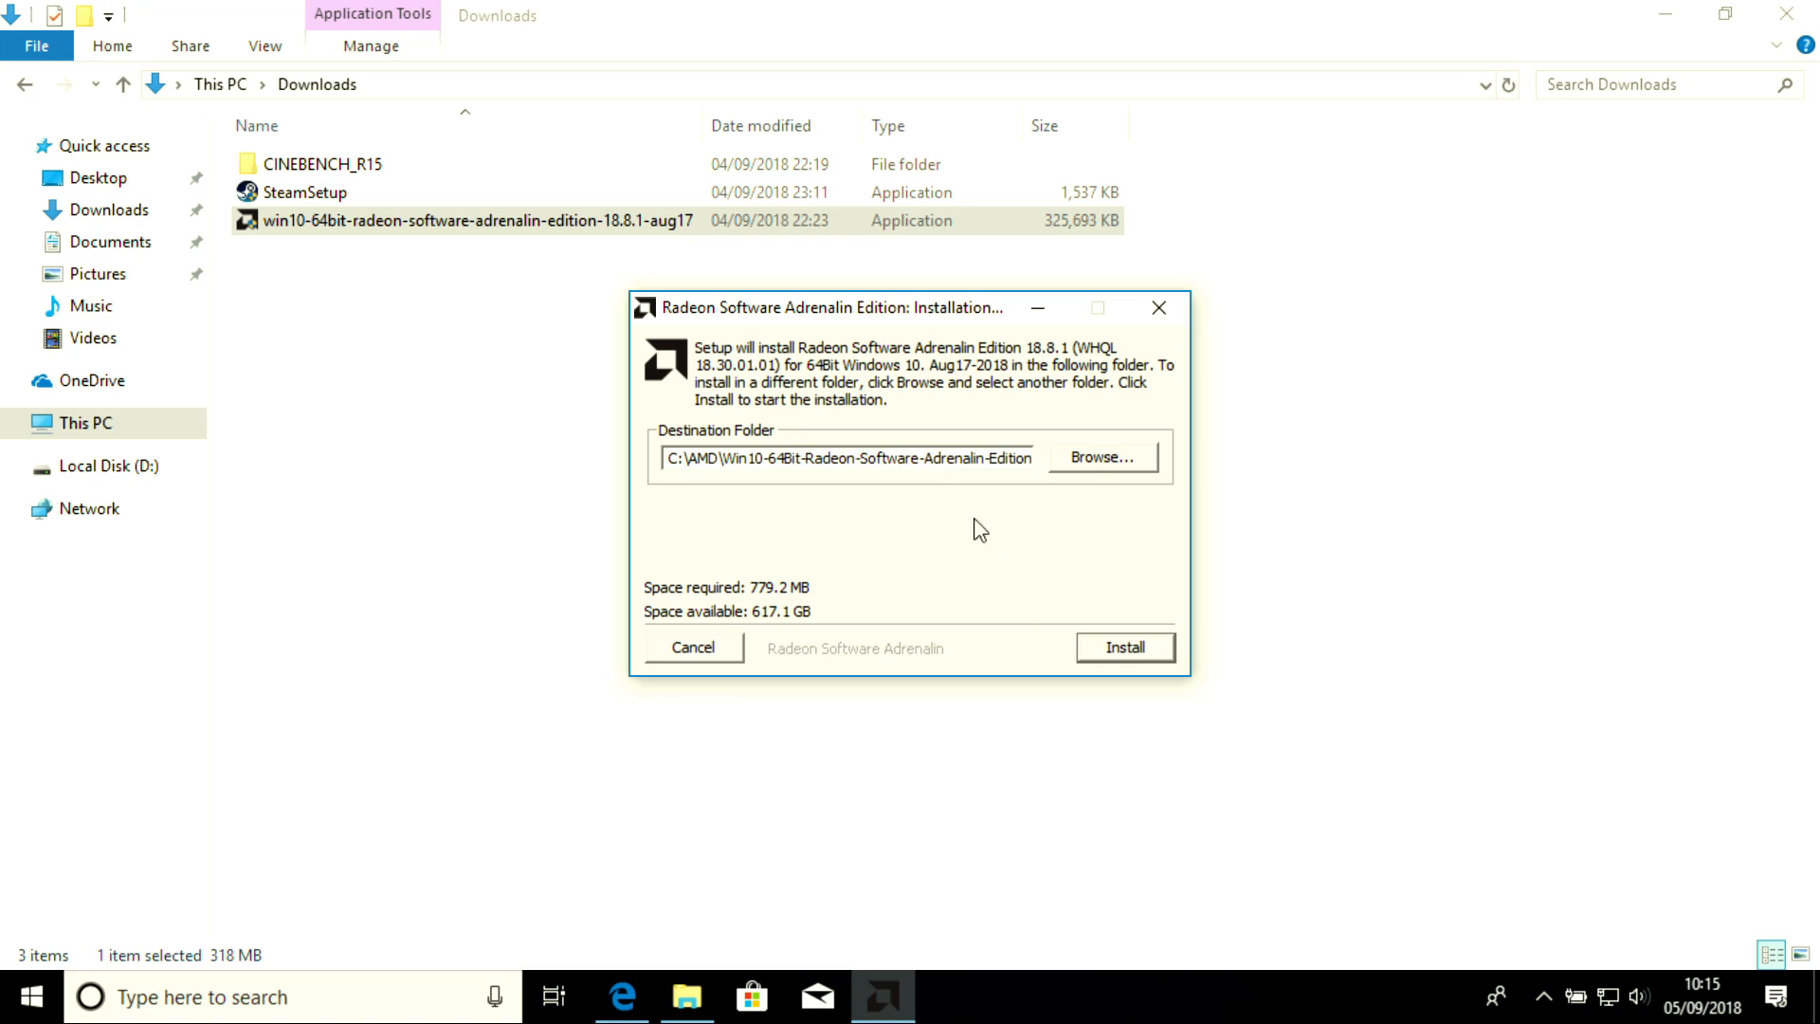
pyautogui.click(1158, 308)
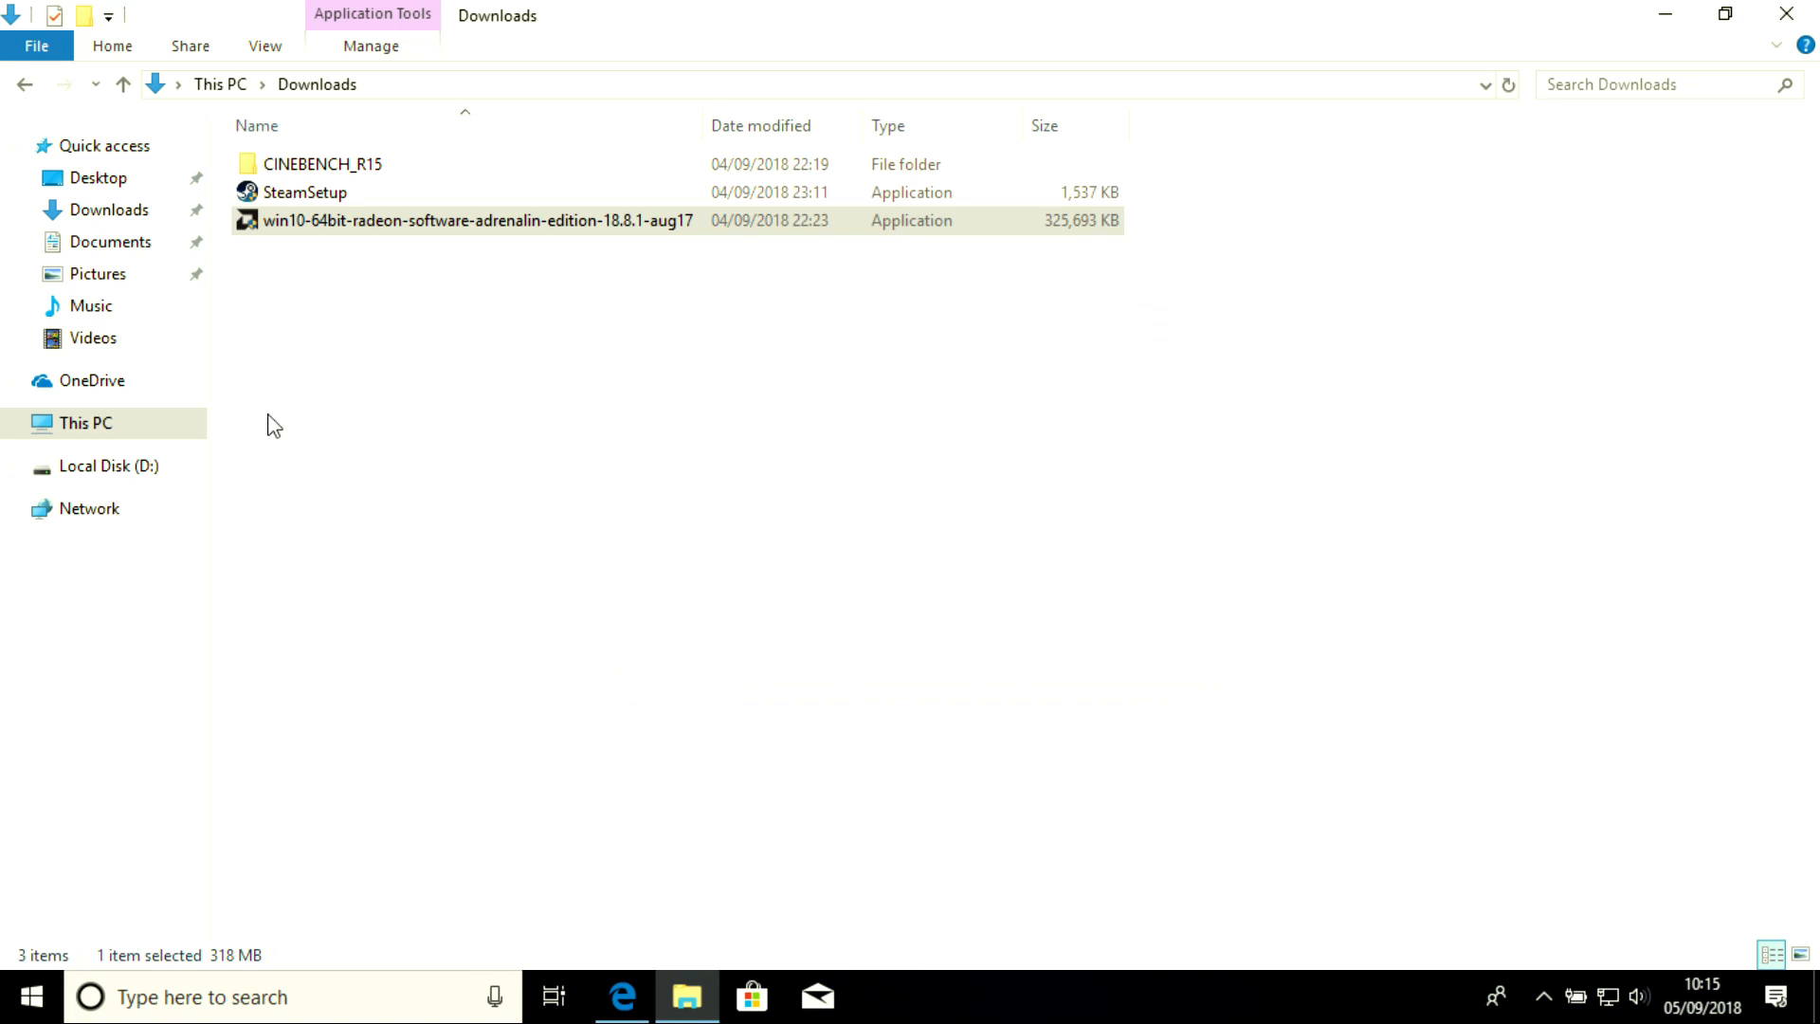
# Browse to C:\AMD\Win10-64Bit-Radeon-Software-Adrenalin-Edition-18.8.1-Aug17\Packages\Drivers\Display\WT6A_INF
pyautogui.click(112, 434)
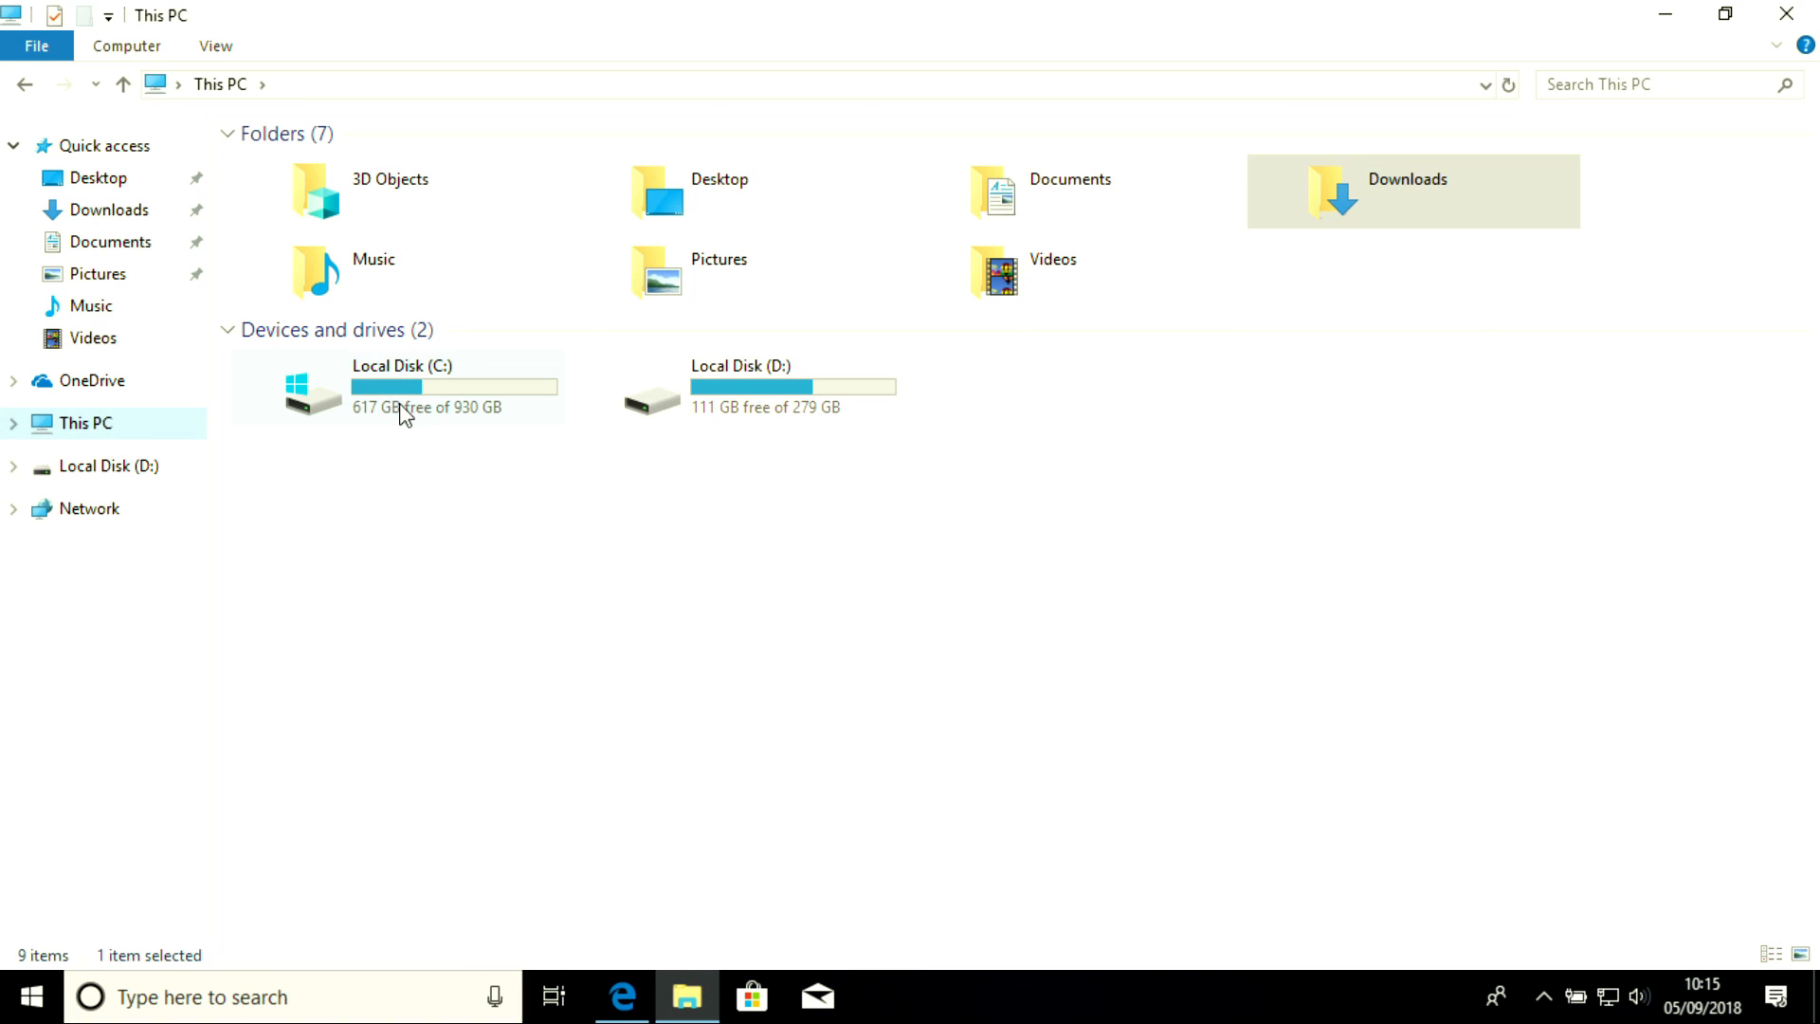
pyautogui.doubleClick(402, 406)
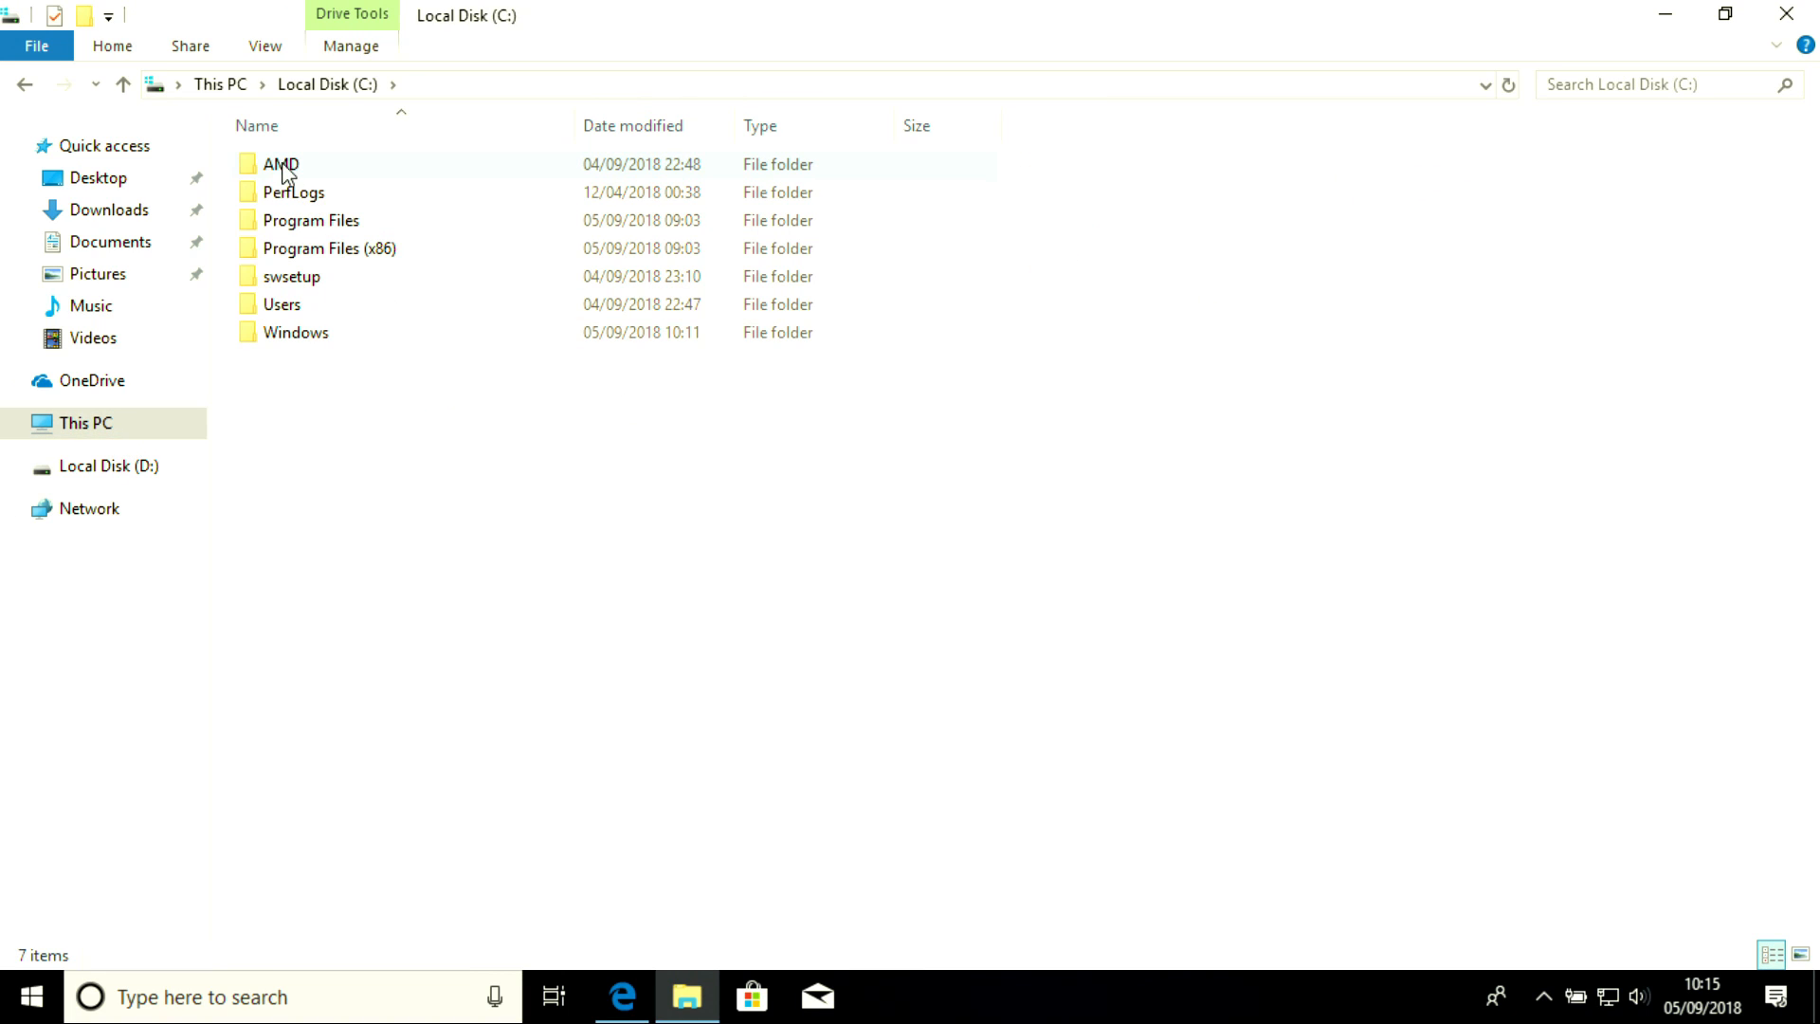
pyautogui.doubleClick(284, 170)
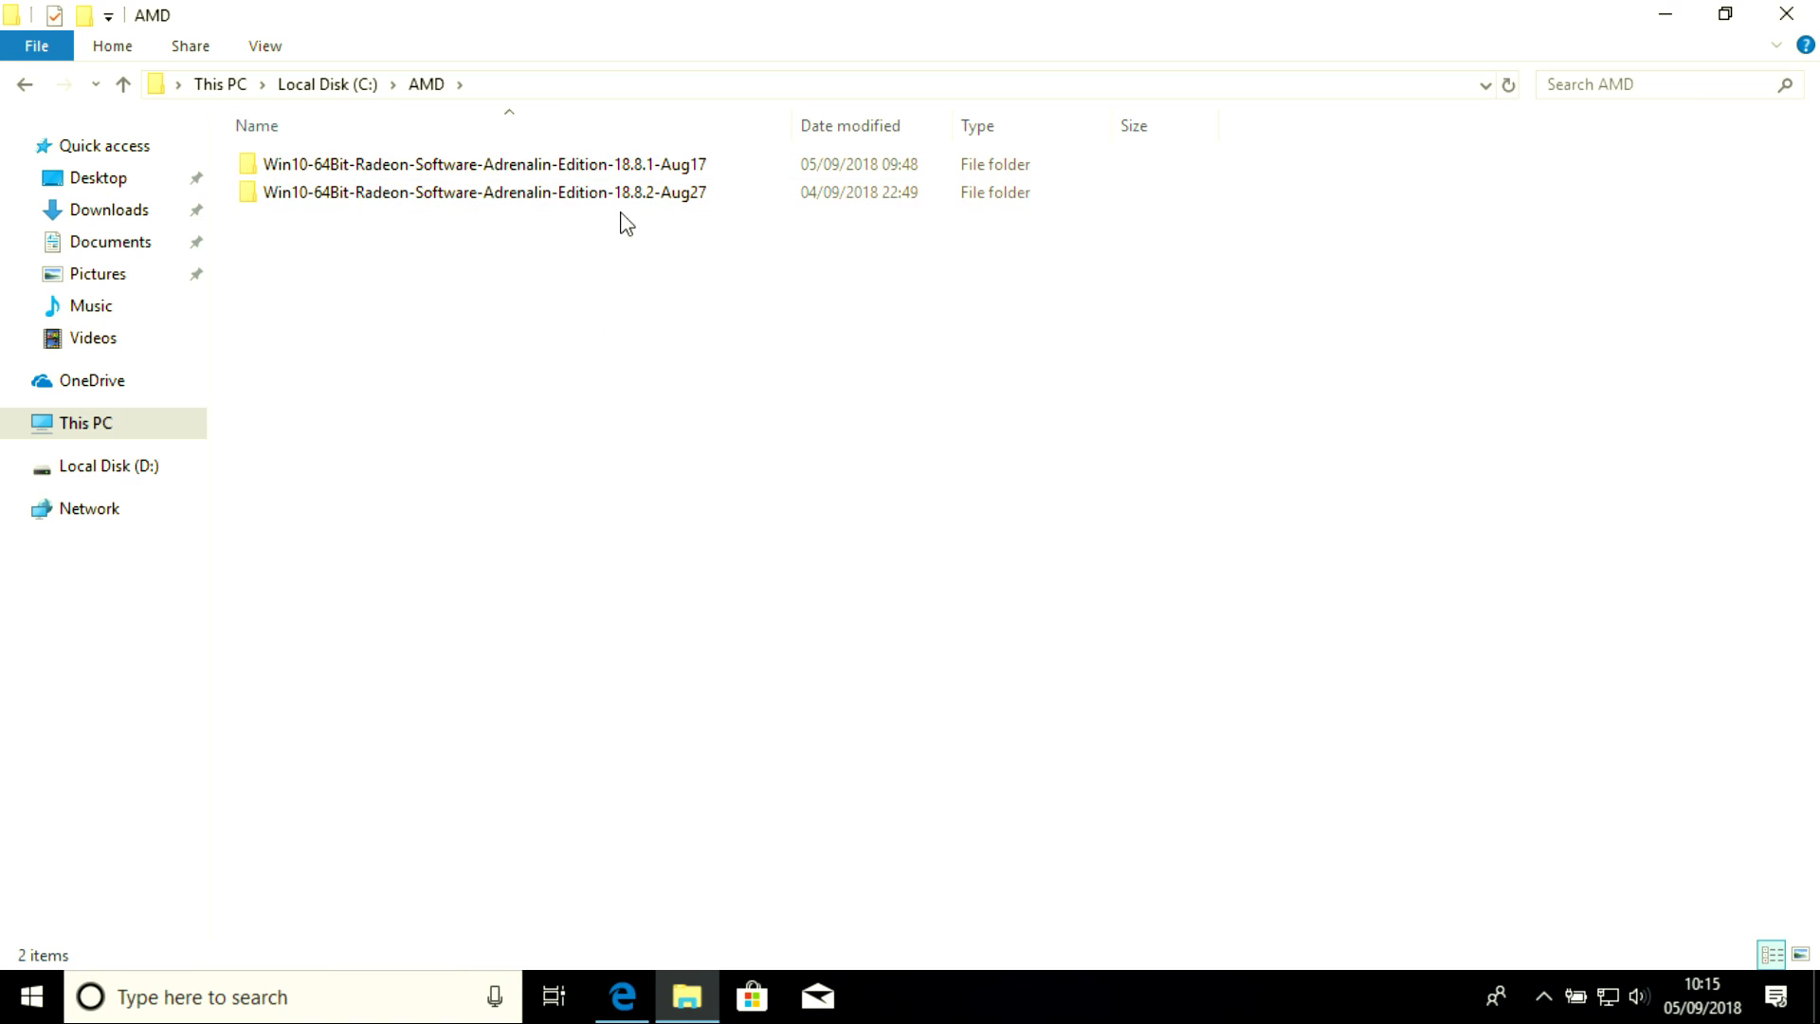
pyautogui.doubleClick(658, 173)
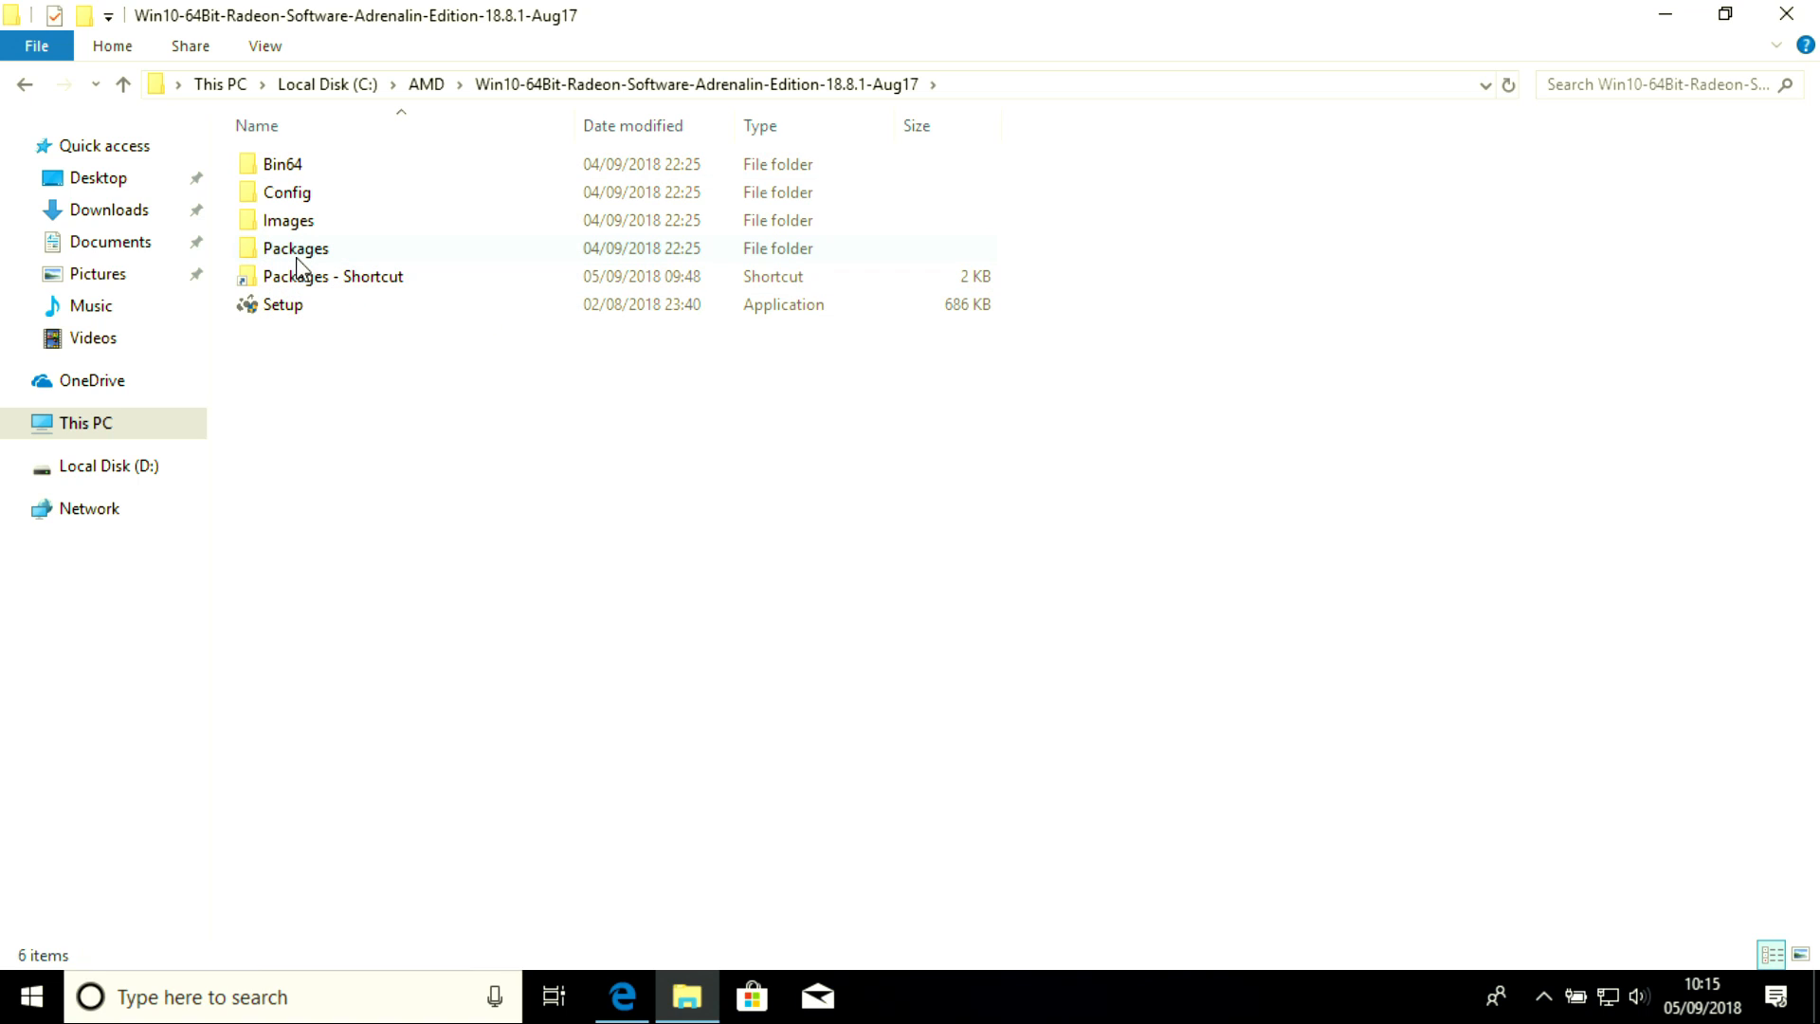
pyautogui.moveTo(297, 265)
pyautogui.click(300, 257)
pyautogui.doubleClick(299, 257)
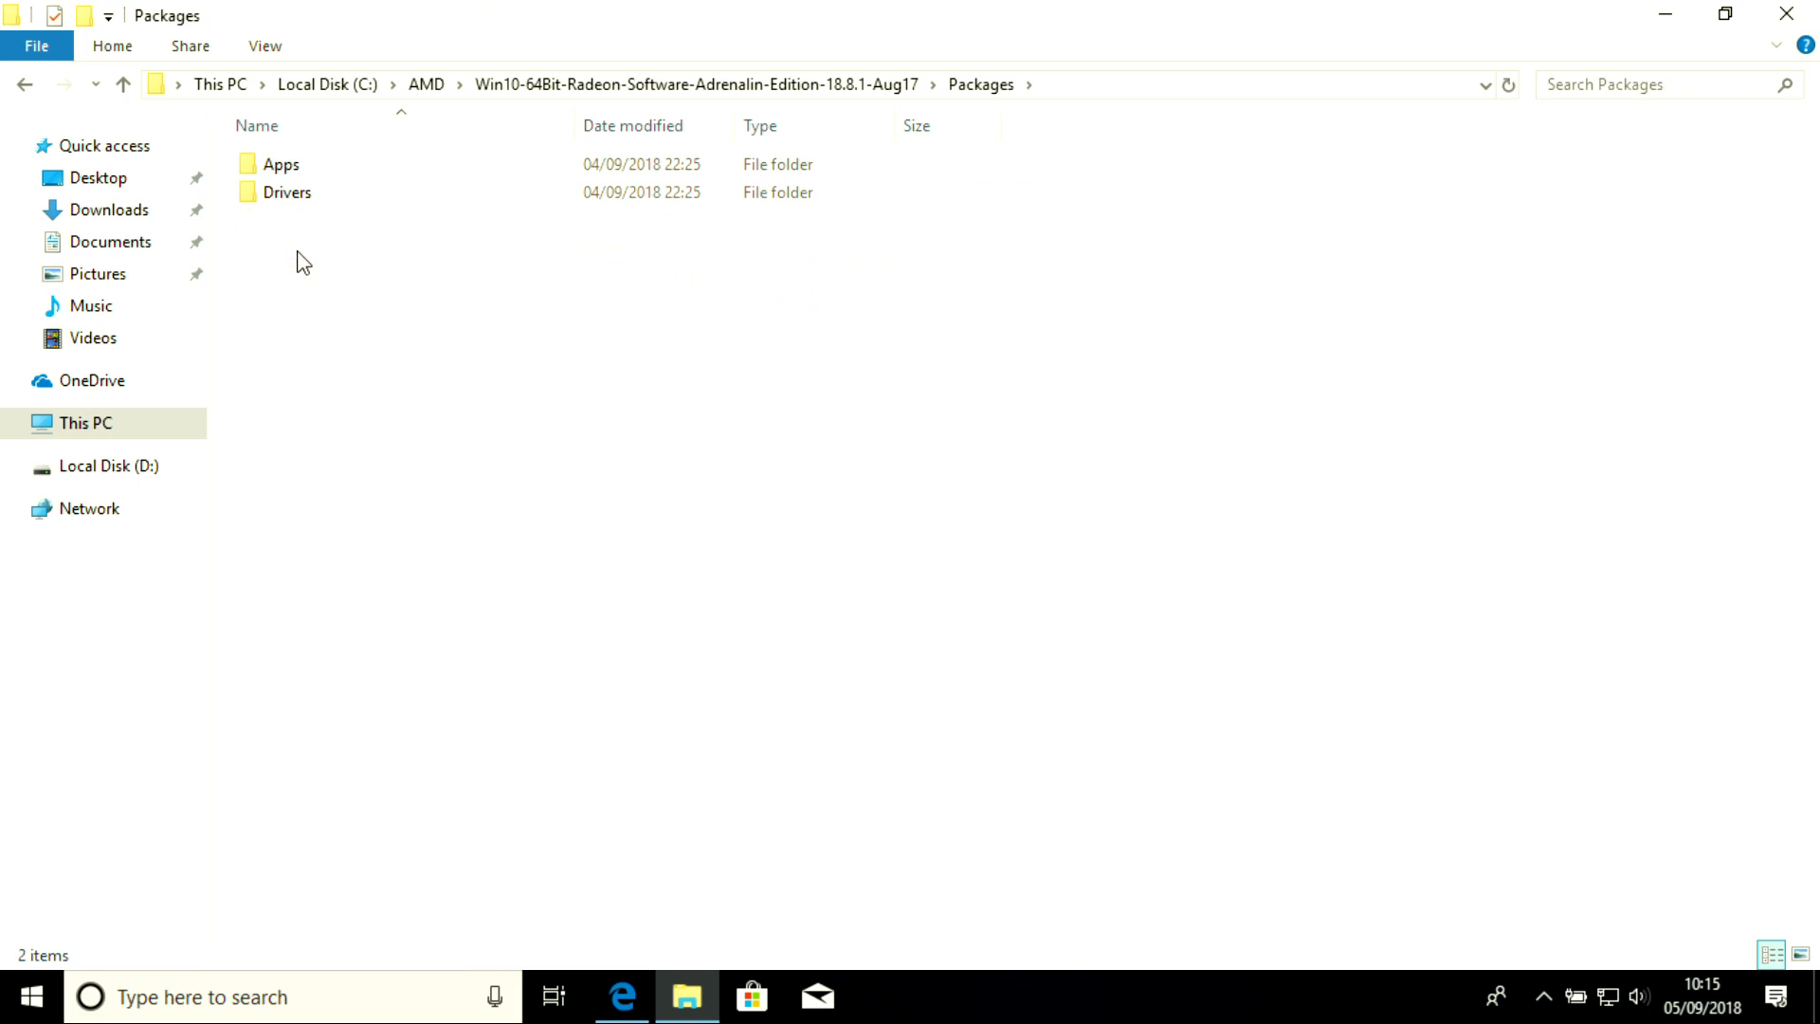
pyautogui.doubleClick(283, 192)
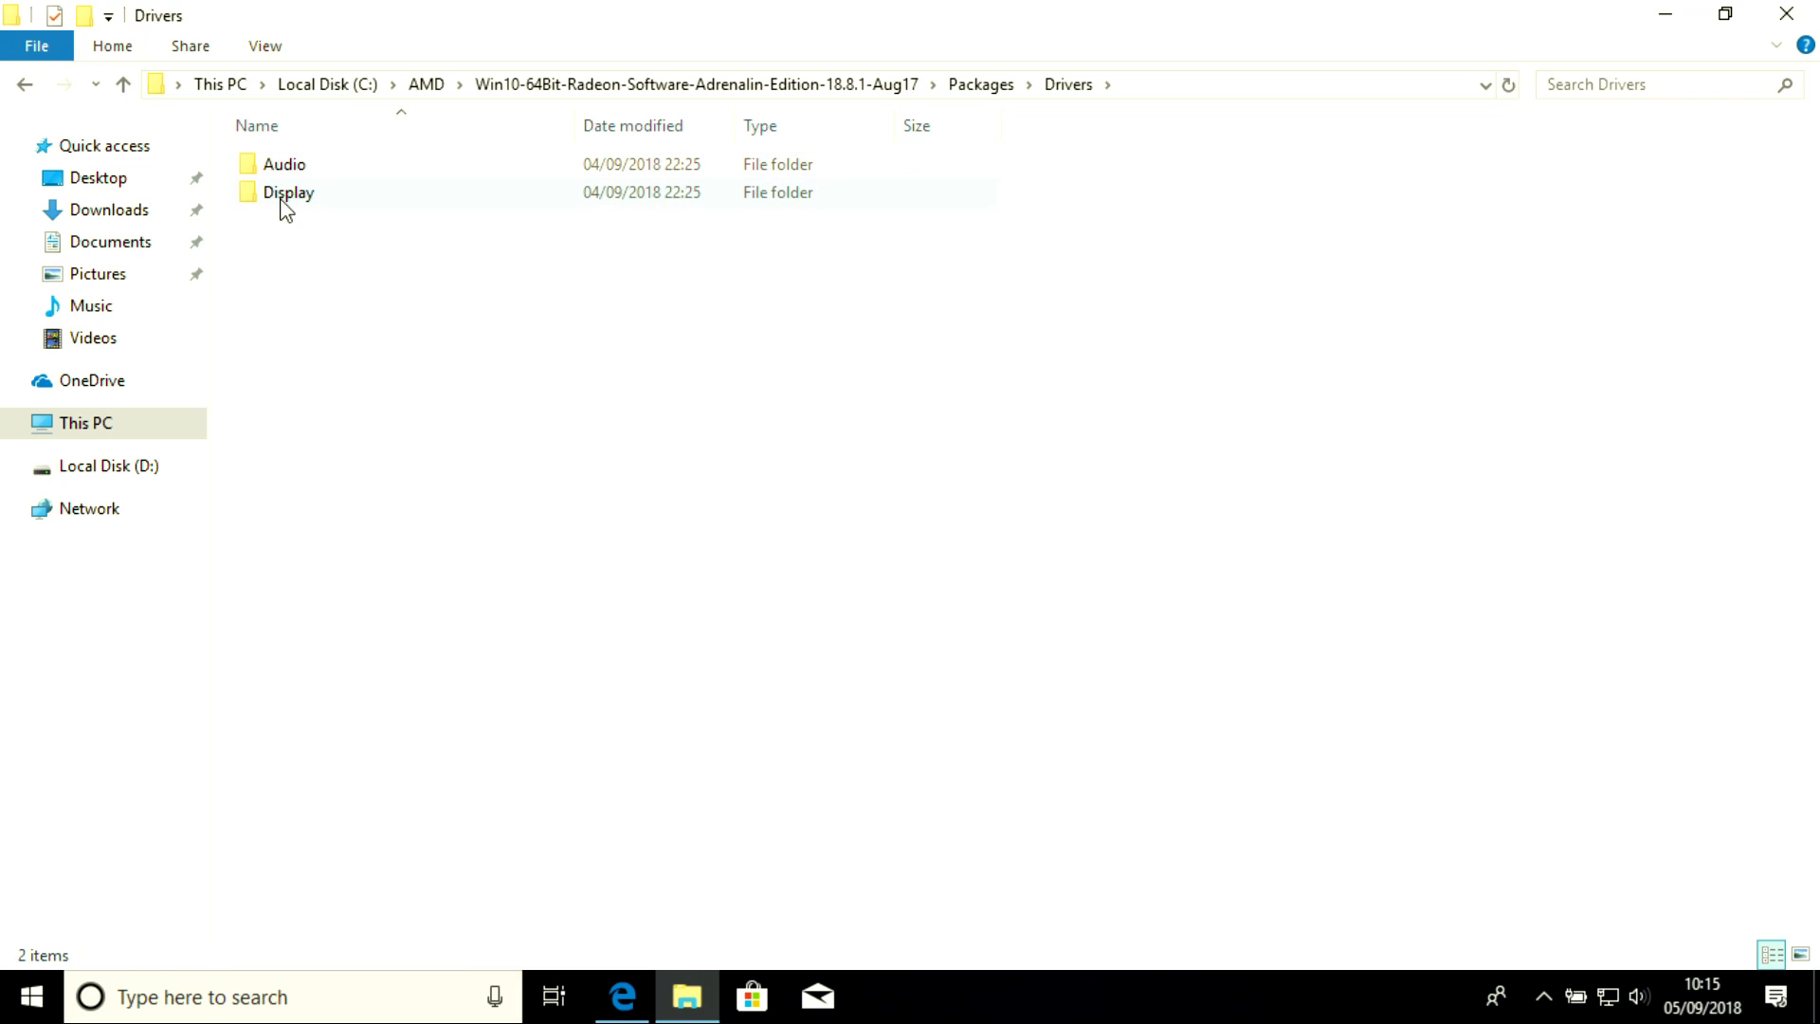
pyautogui.doubleClick(283, 195)
pyautogui.doubleClick(311, 161)
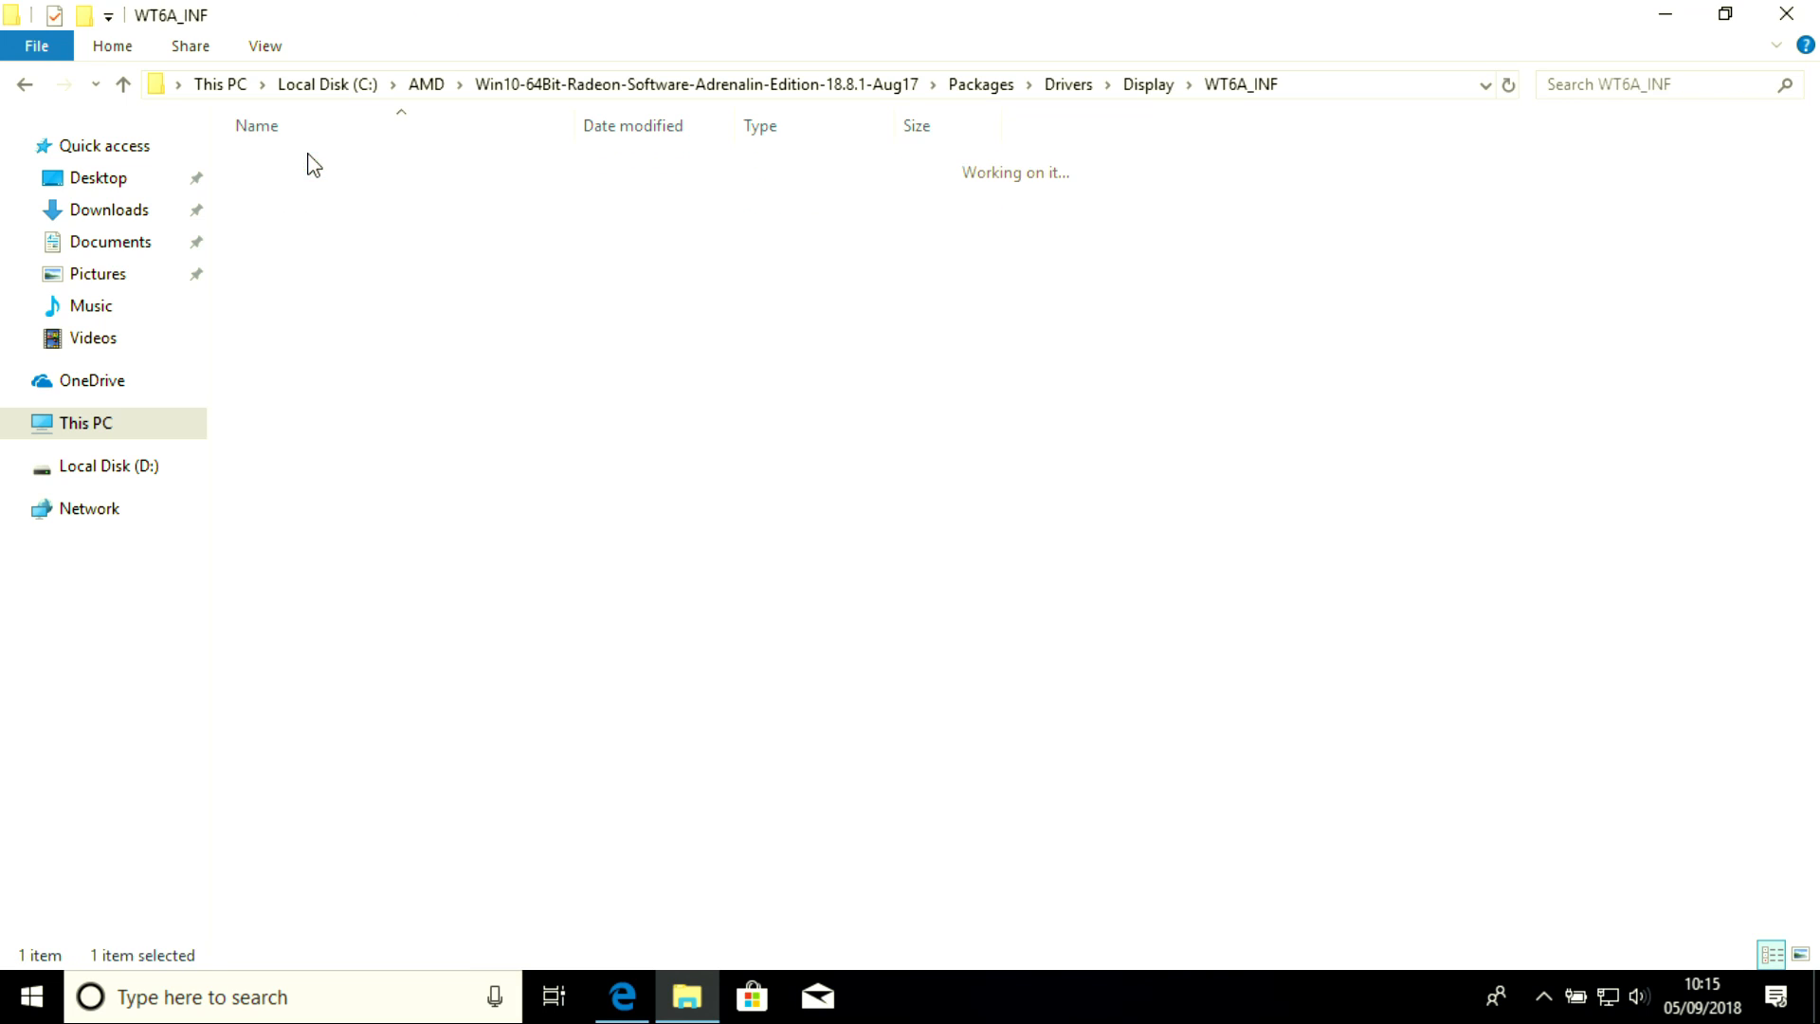
# Copy the WT6A_INF folder path from the address bar
pyautogui.click(1376, 80)
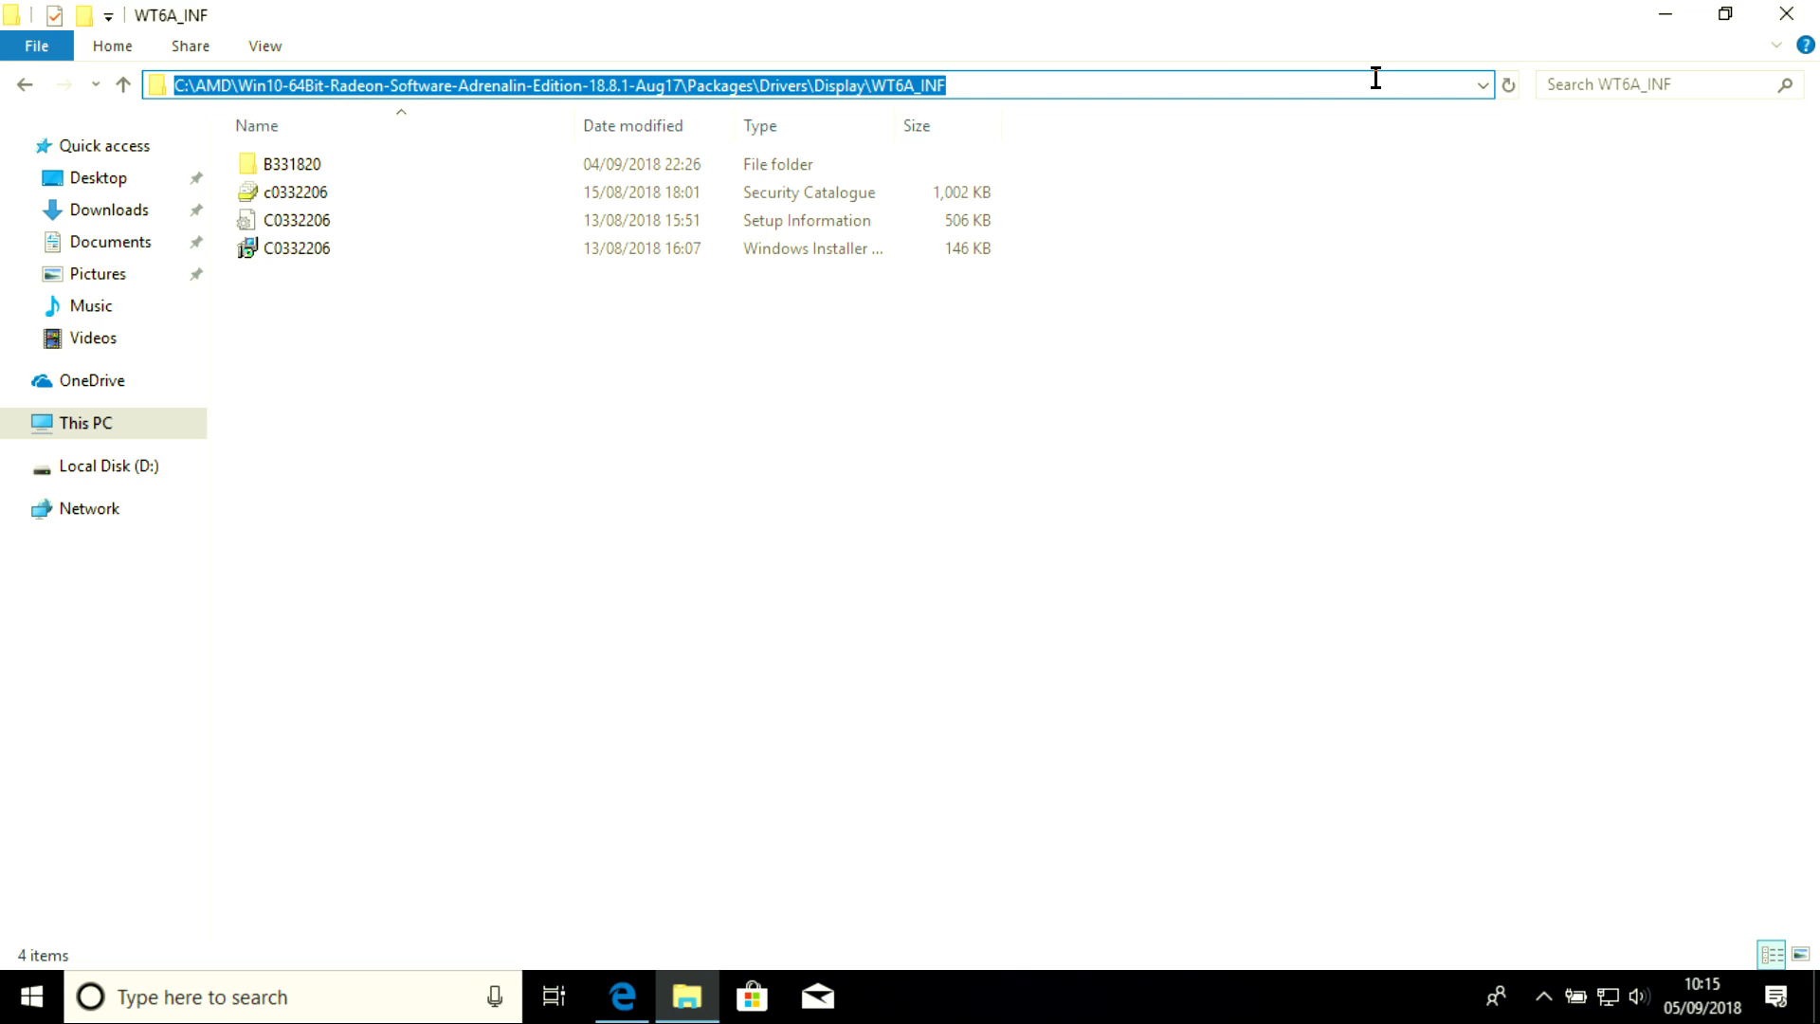
pyautogui.rightClick(1231, 75)
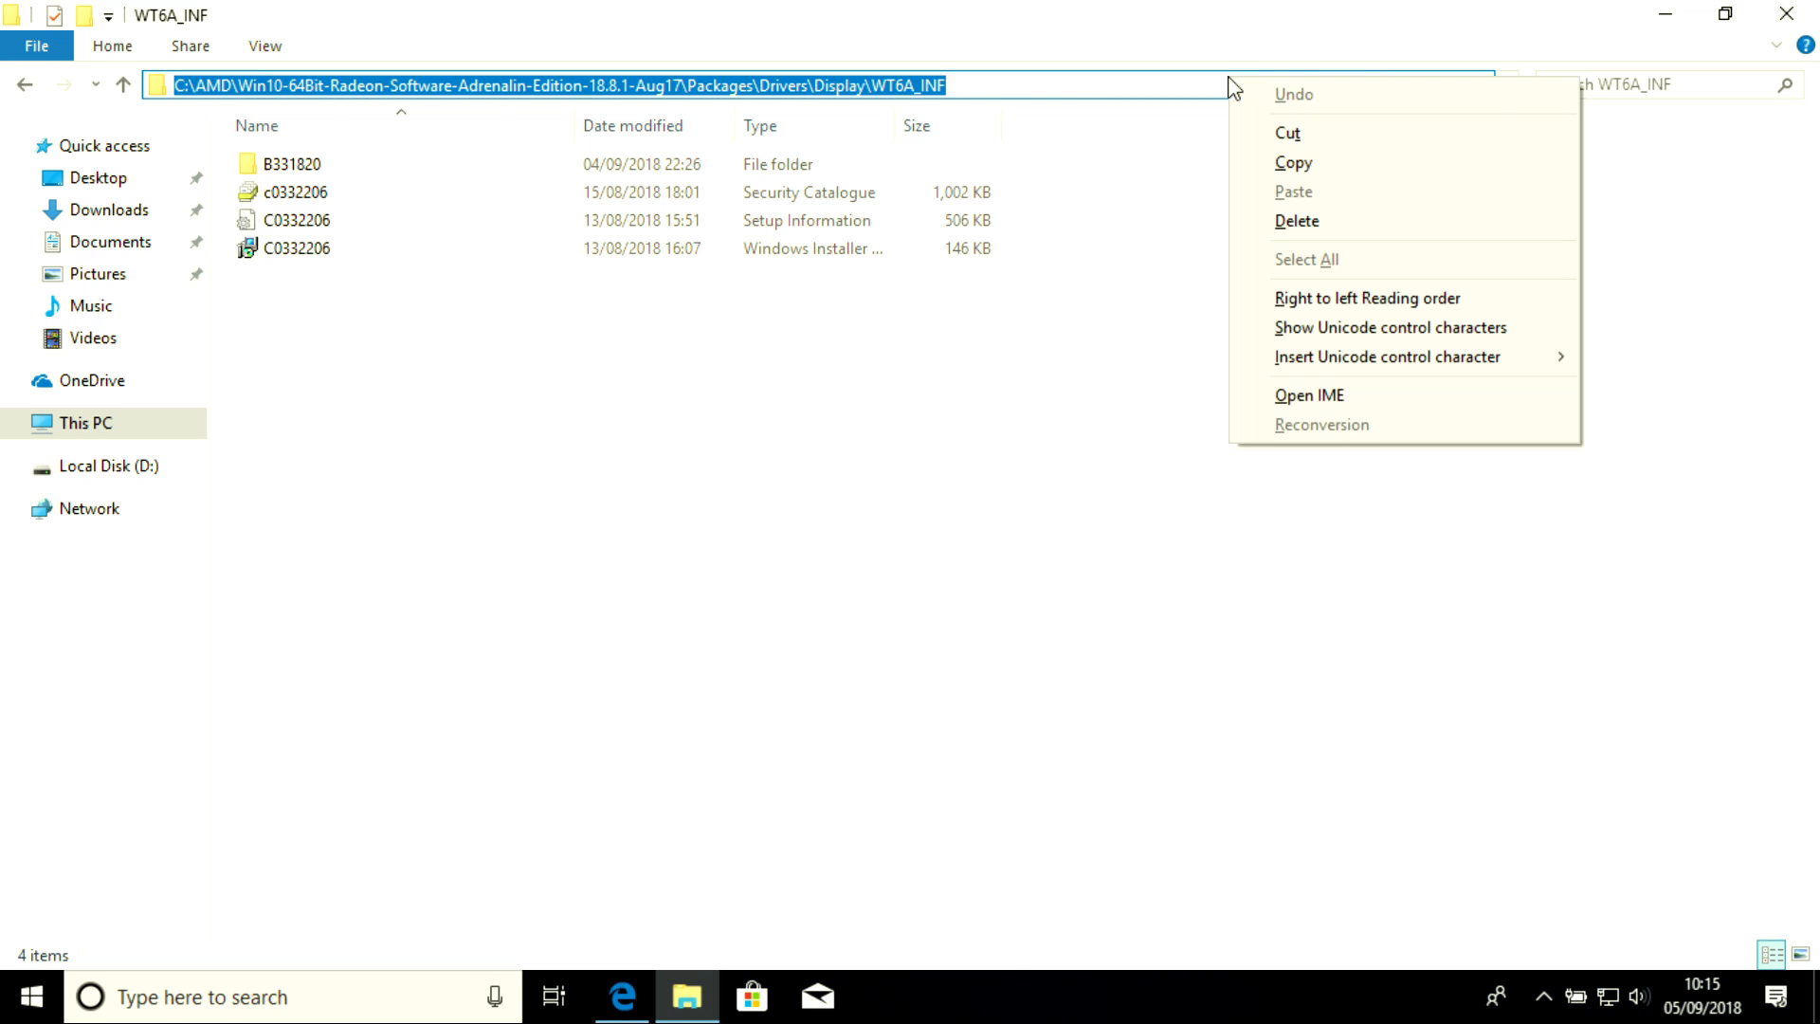
pyautogui.click(1312, 162)
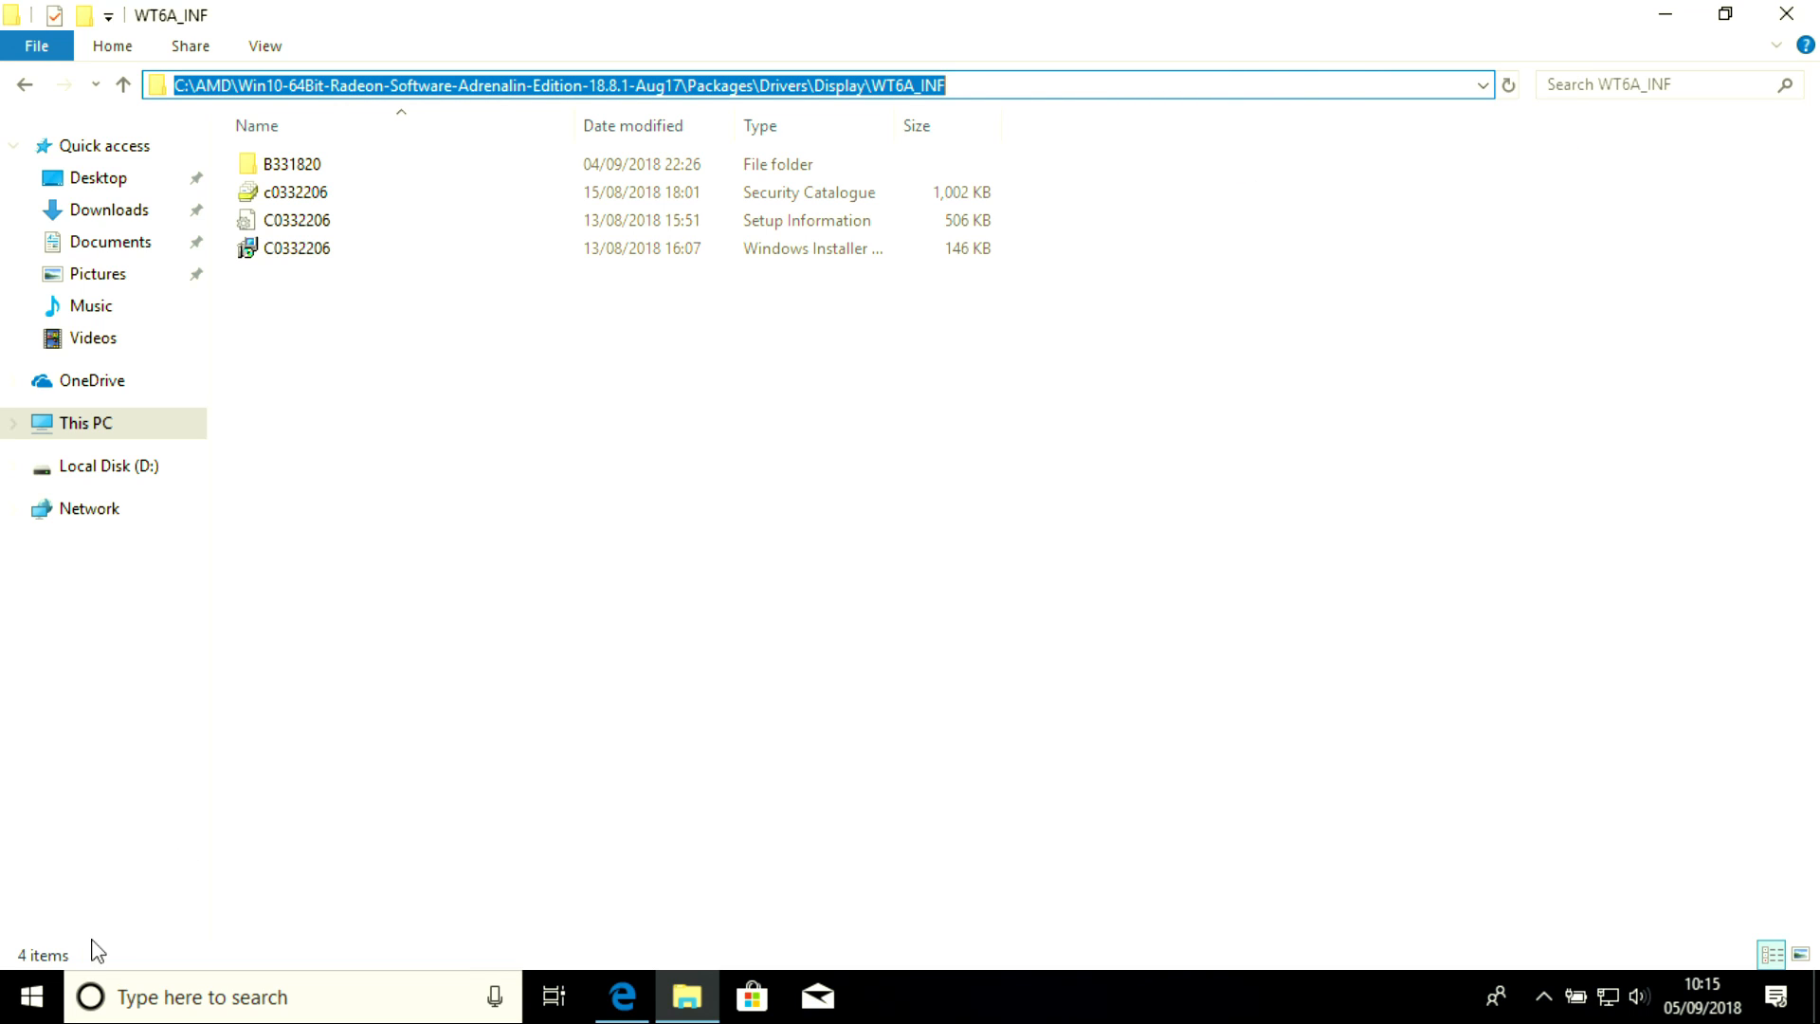
# Open Device Manager and view the driver properties of AMD Radeon(TM) Vega 3 Graphics under Display adaptors
pyautogui.rightClick(47, 998)
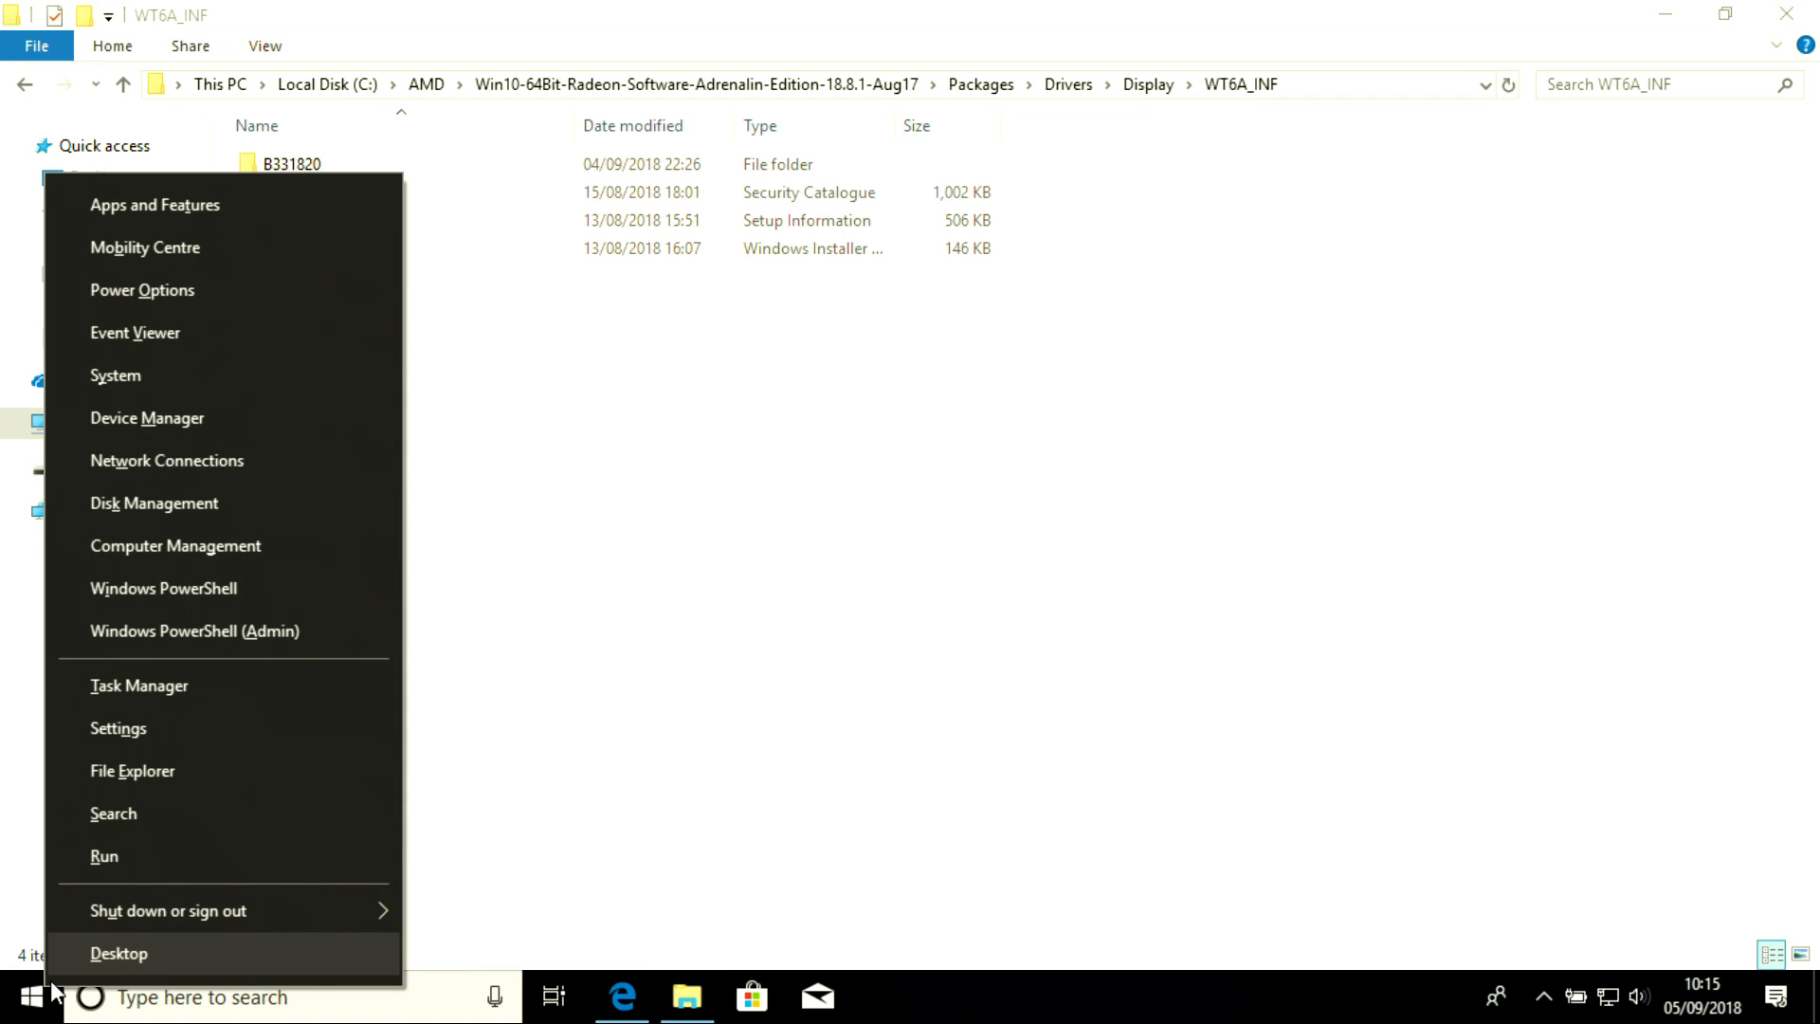
pyautogui.click(168, 423)
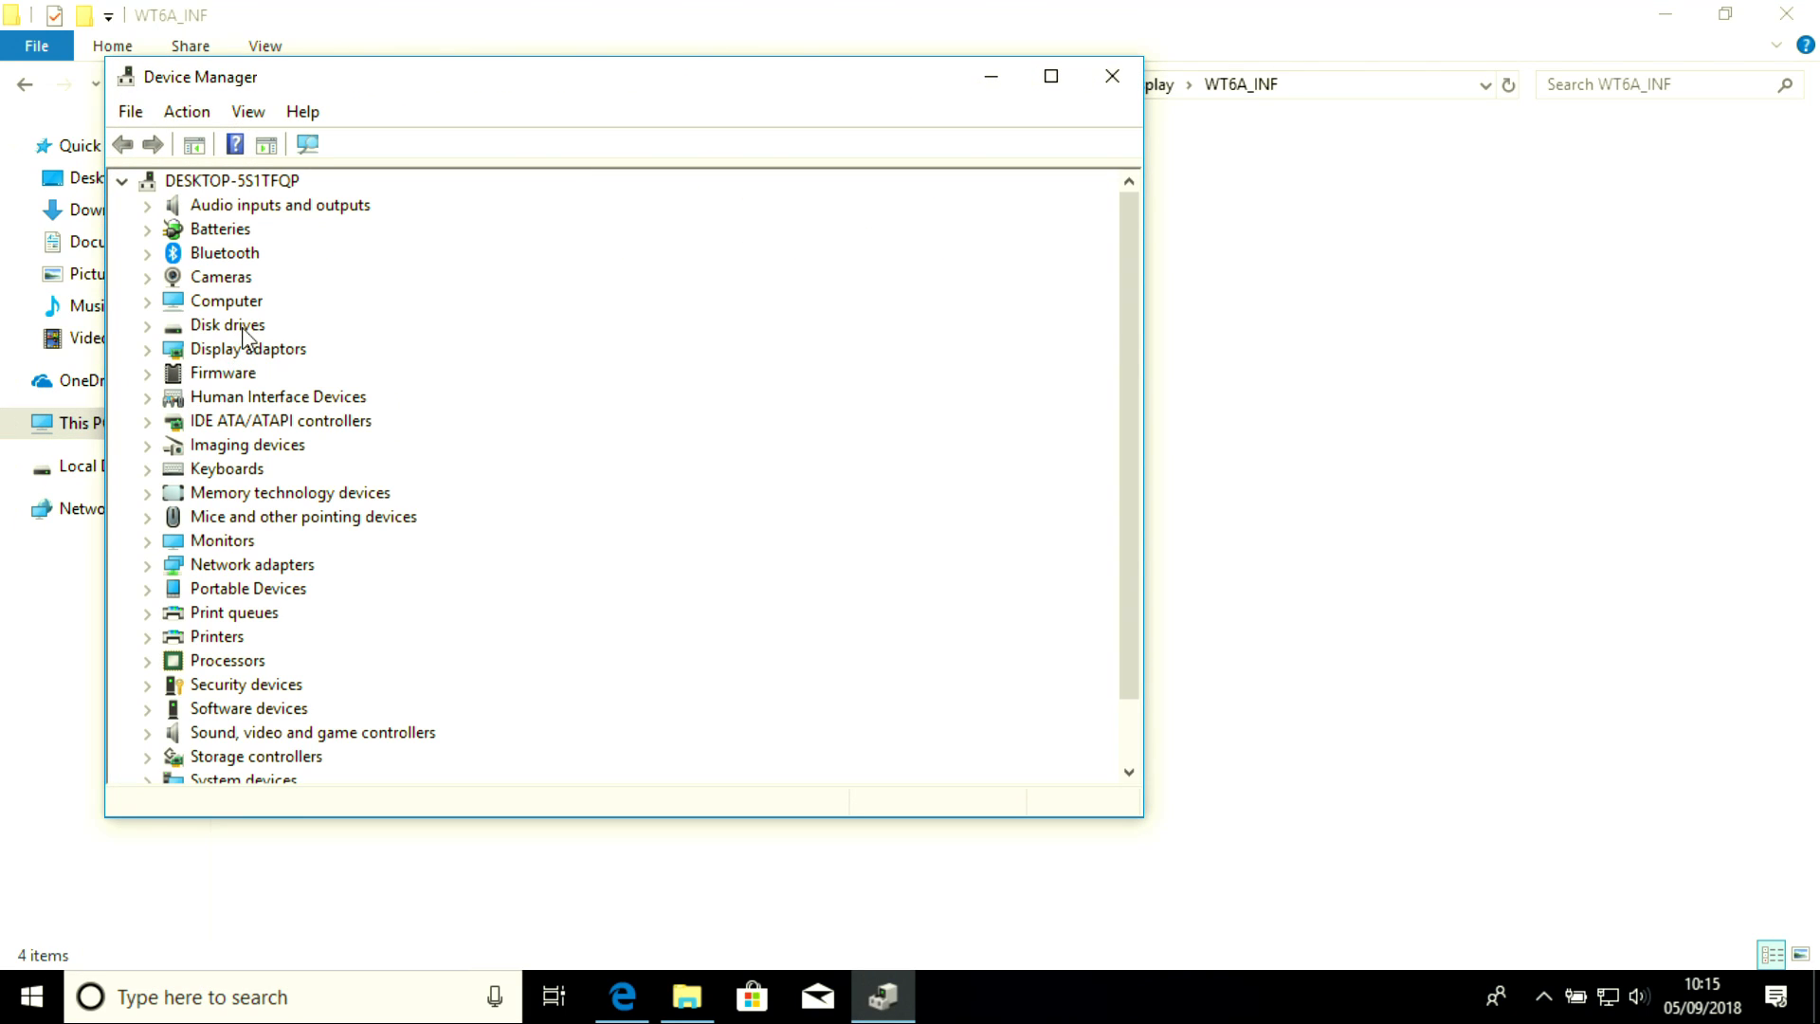
pyautogui.doubleClick(231, 353)
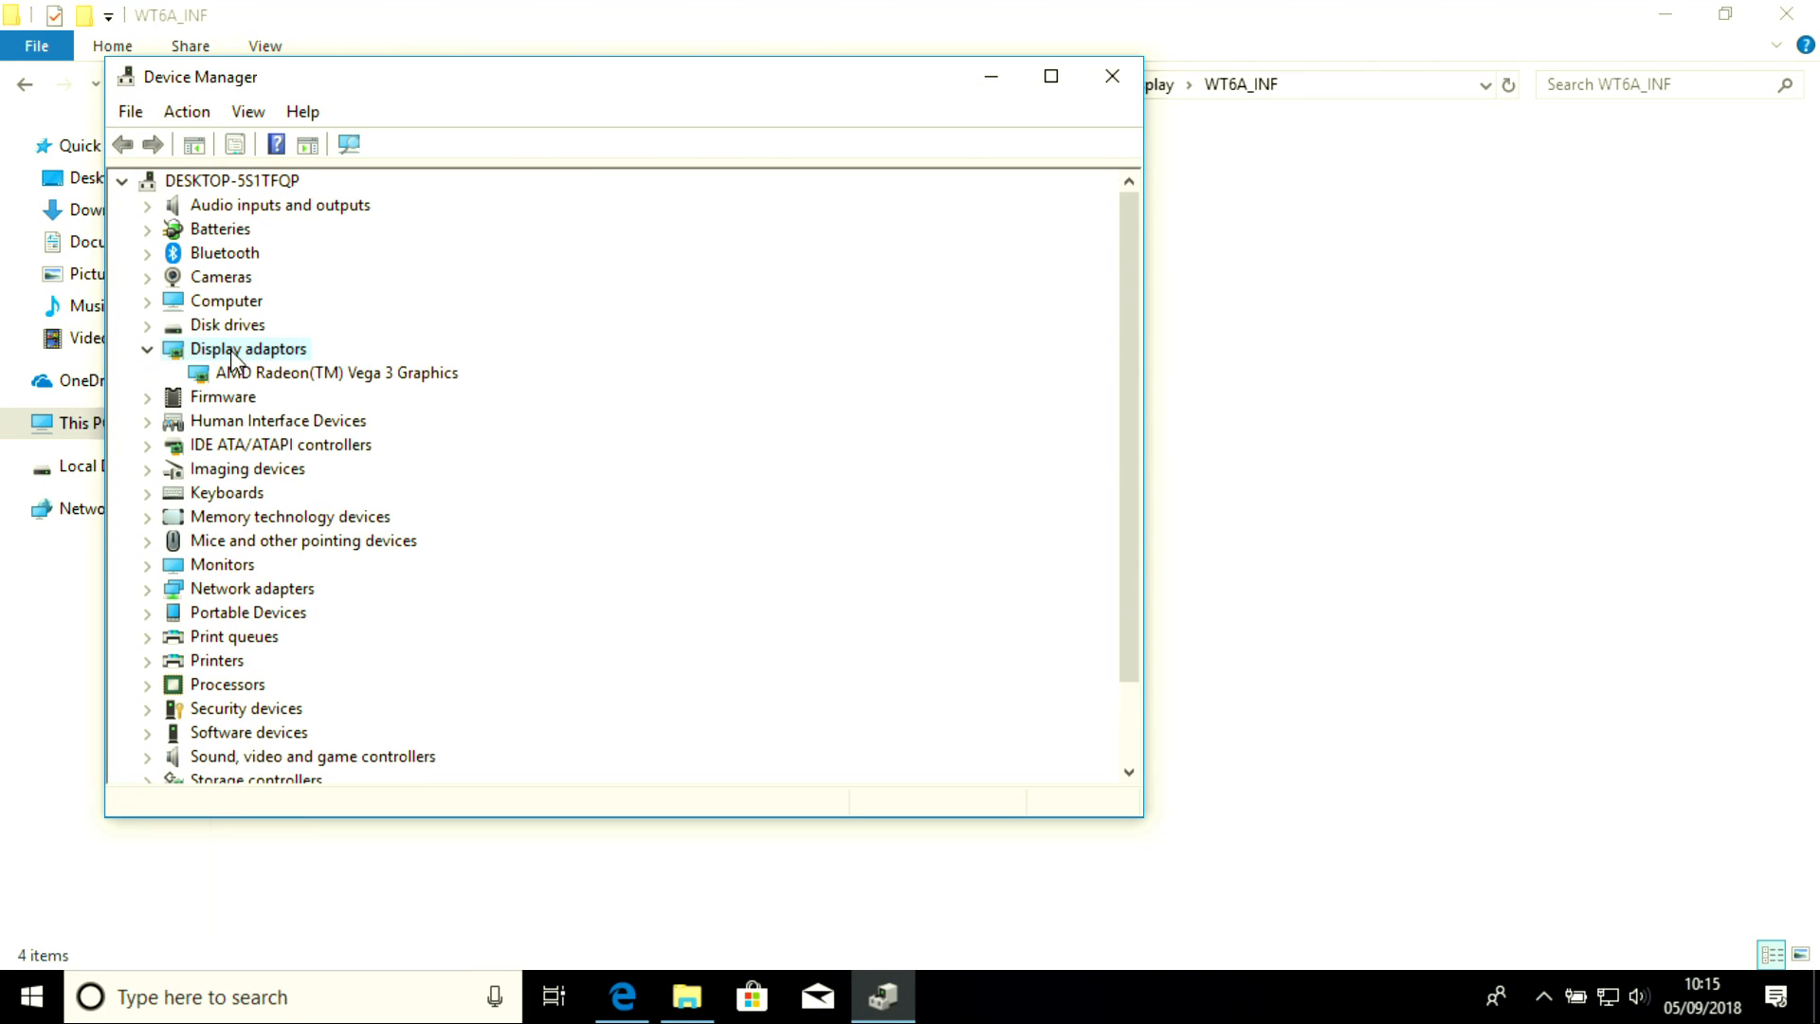
pyautogui.doubleClick(320, 377)
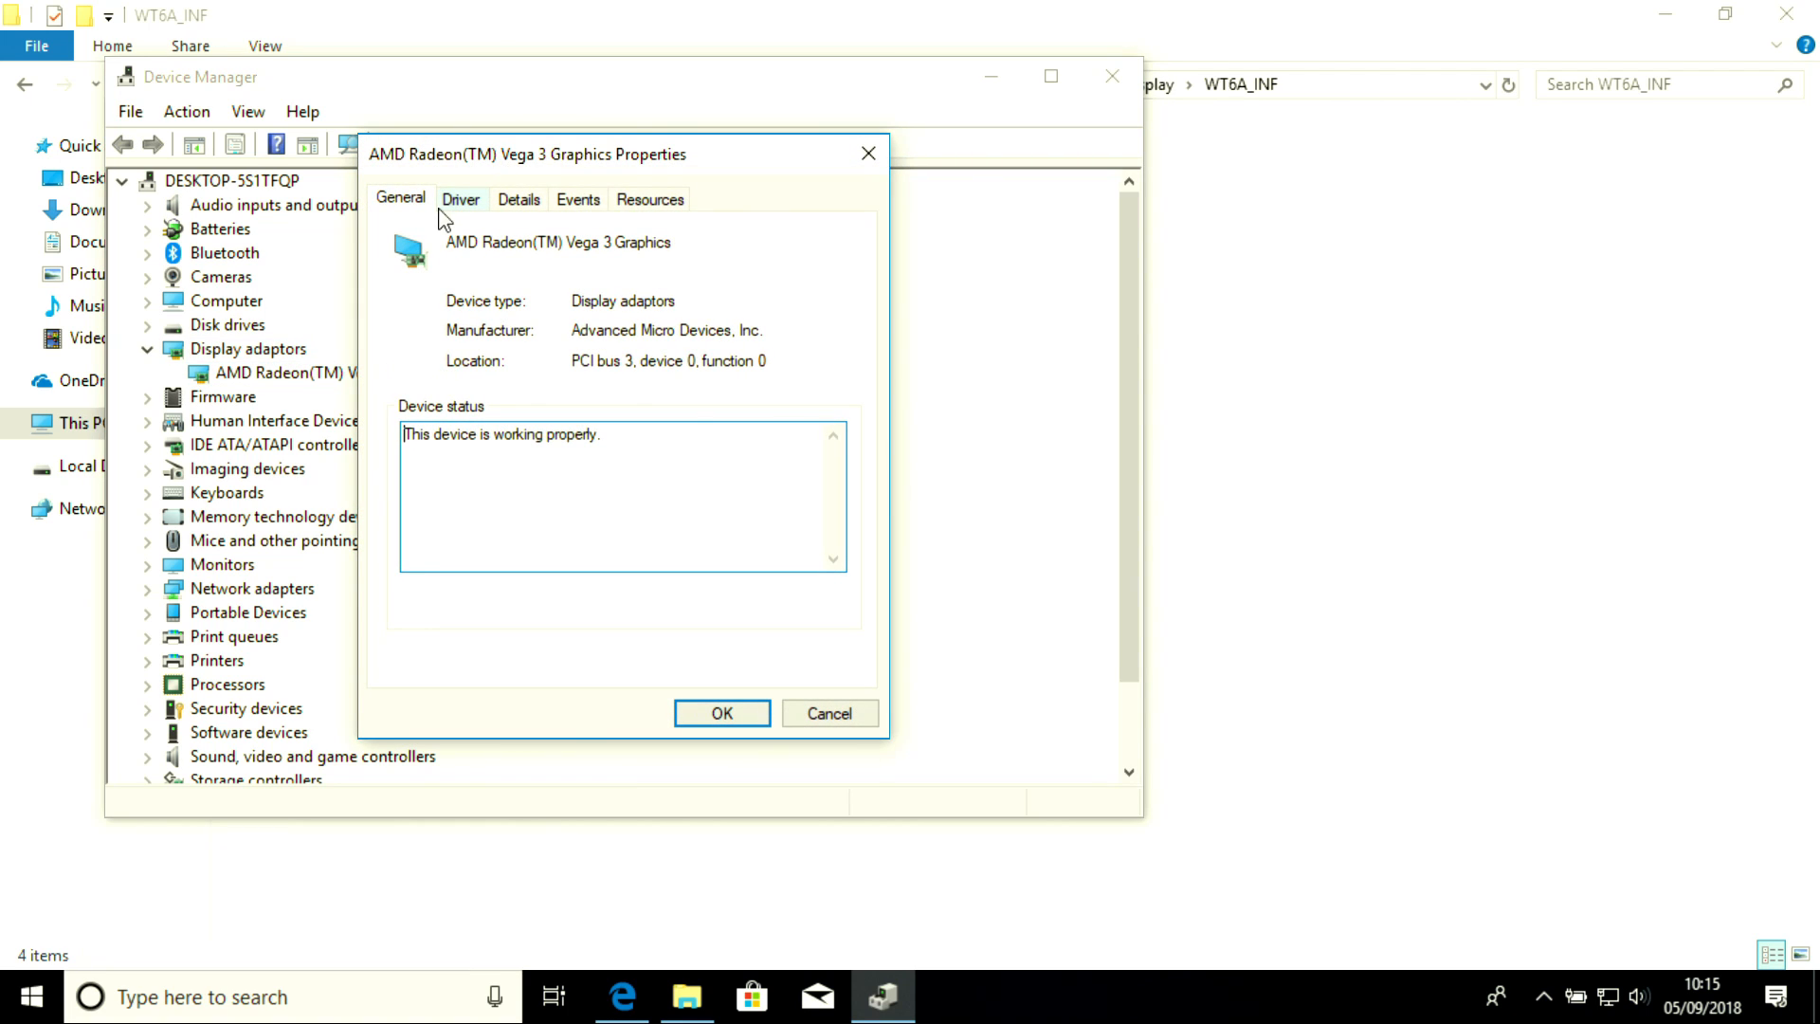
pyautogui.click(455, 206)
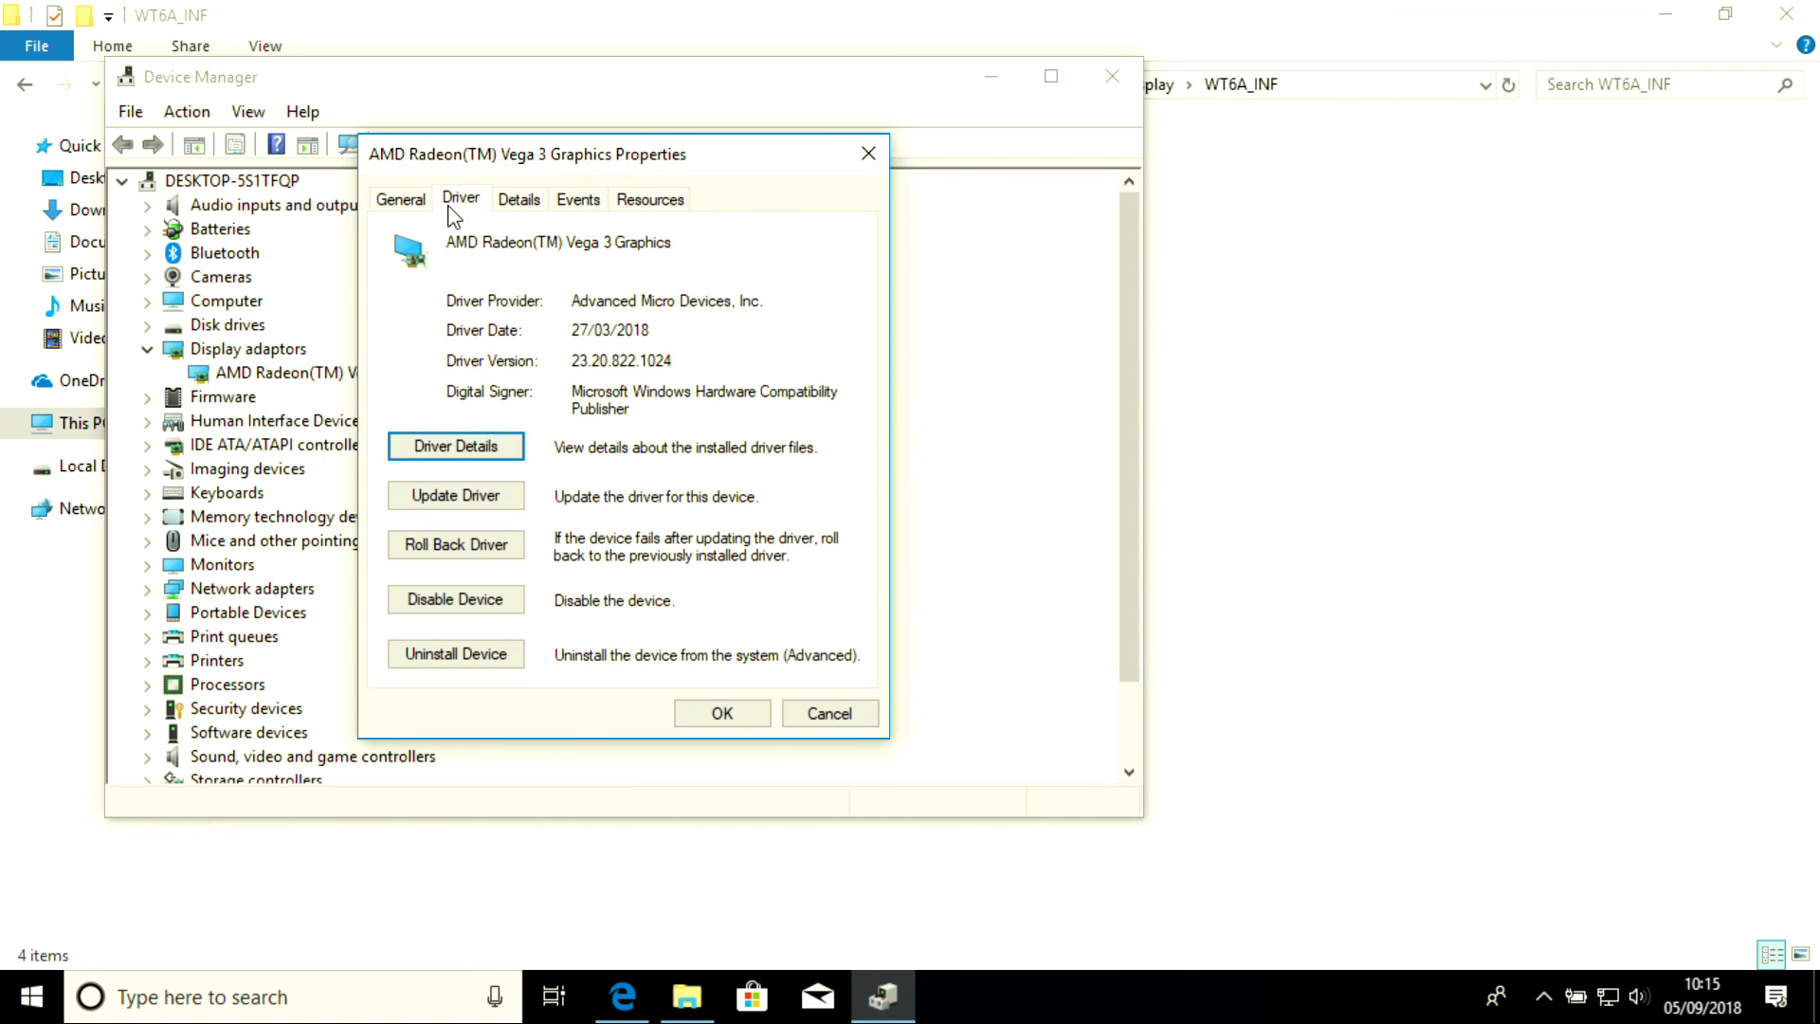
# Start updating the Vega 3 driver by browsing the computer and choosing to pick from a list of available drivers
pyautogui.click(441, 501)
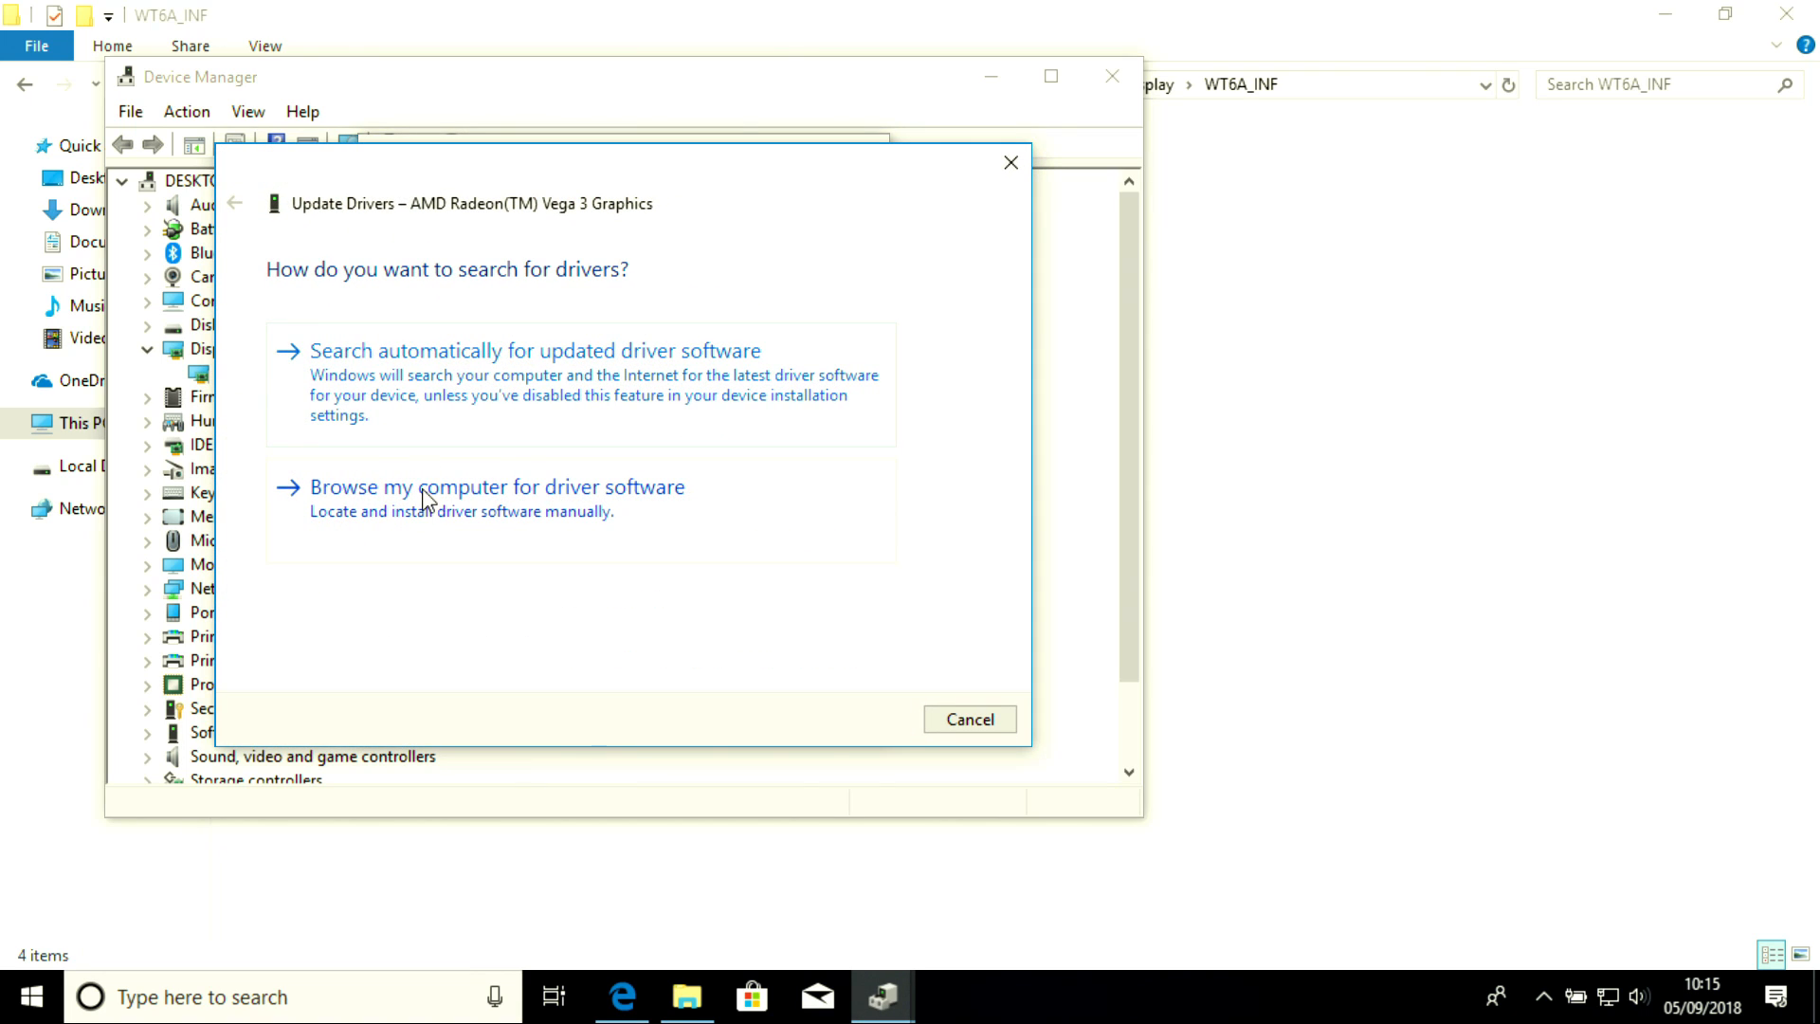
pyautogui.click(423, 493)
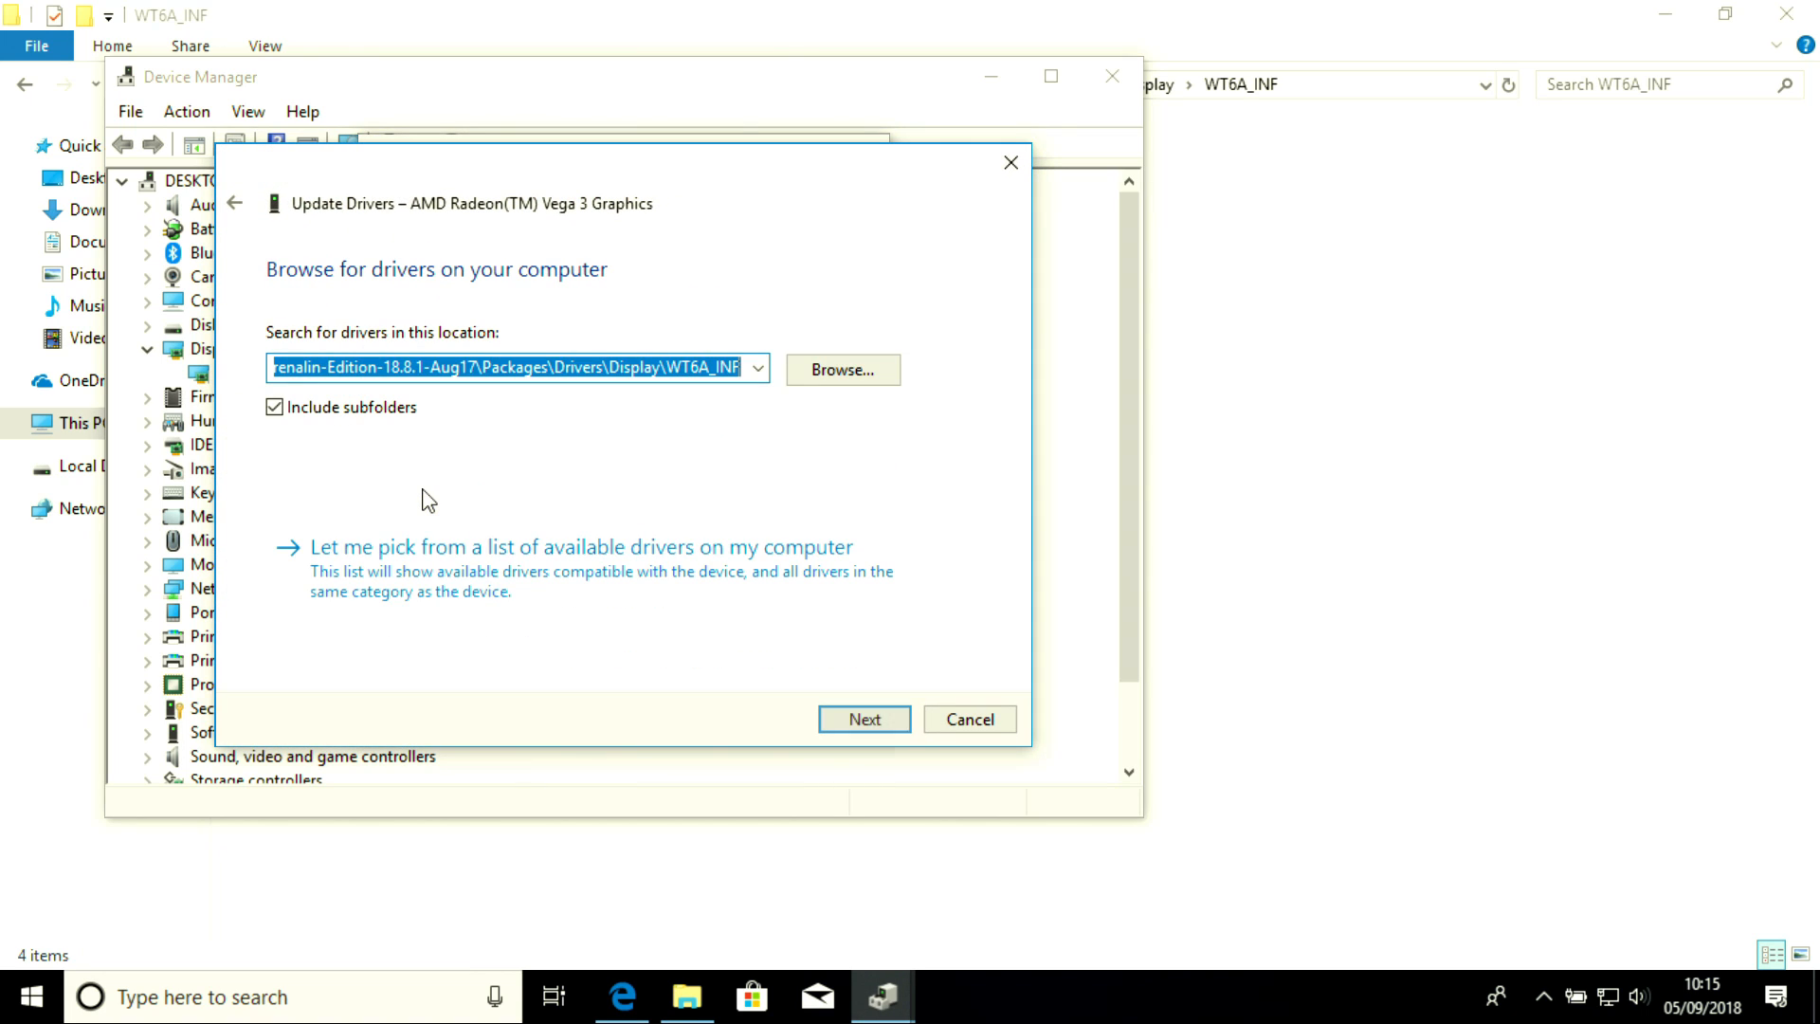
pyautogui.click(619, 573)
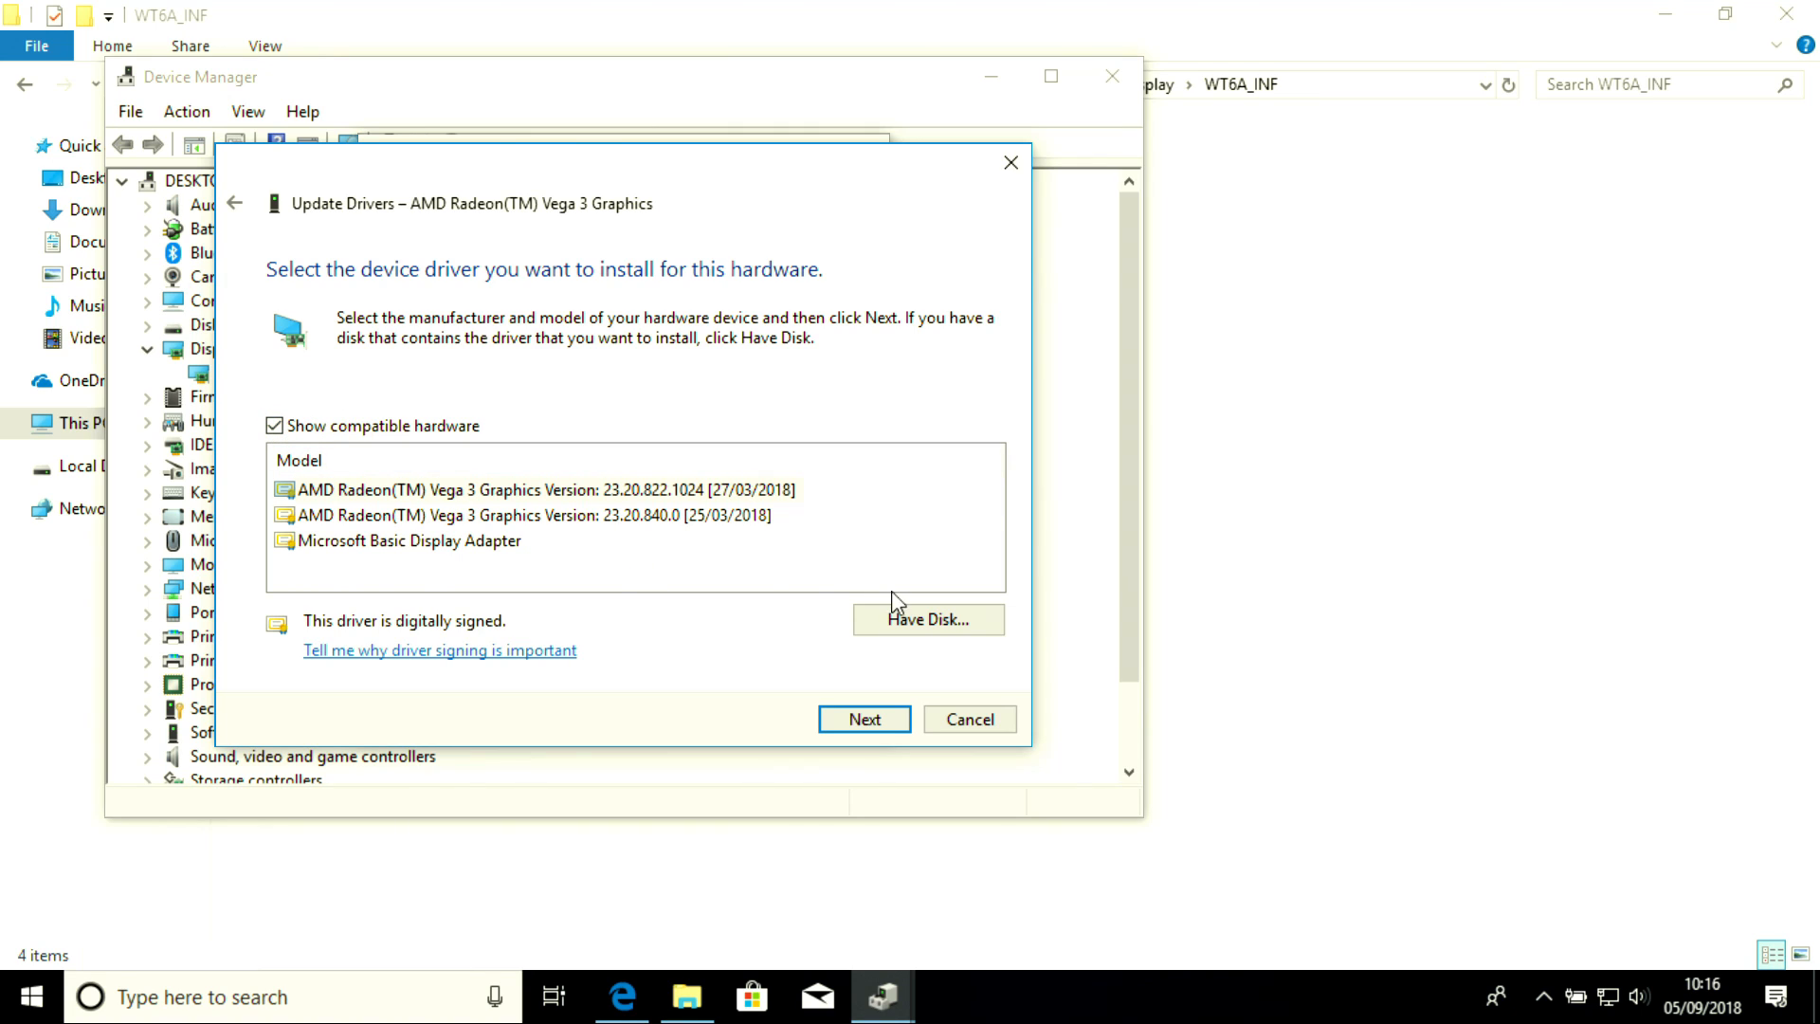
# Use Have Disk to install from the pasted WT6A_INF folder path and confirm
pyautogui.click(912, 623)
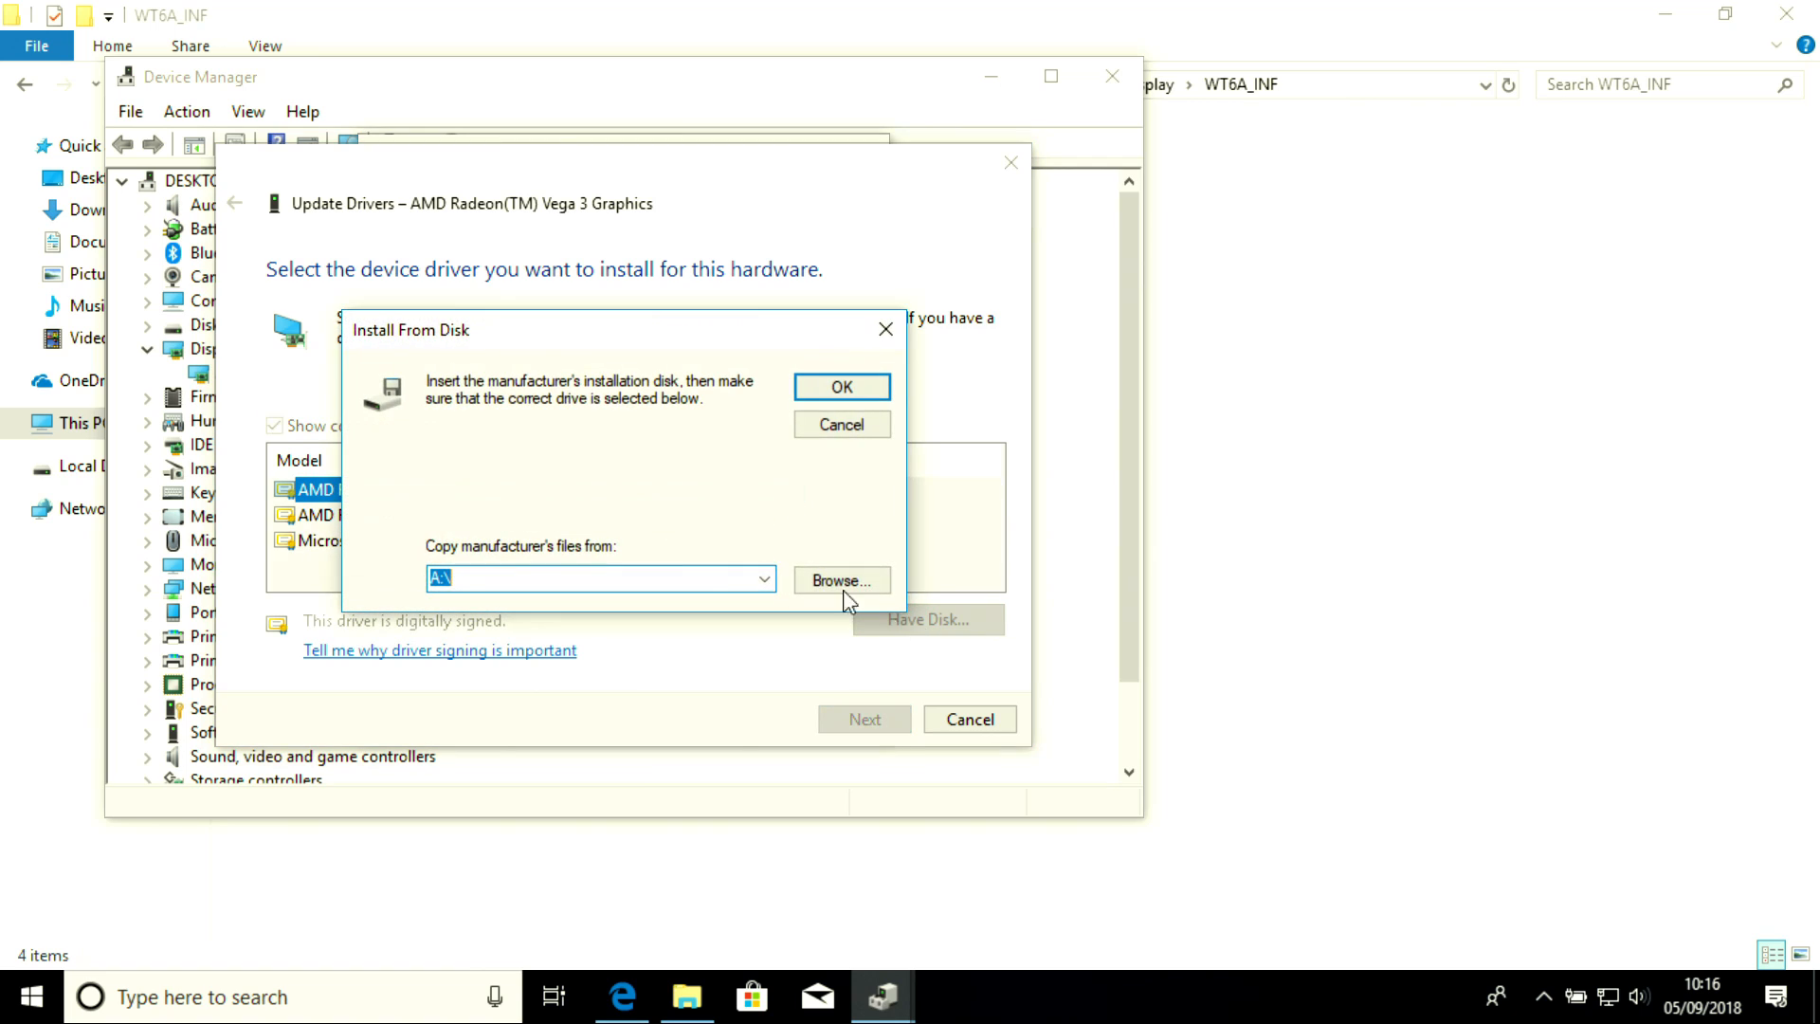
pyautogui.rightClick(635, 576)
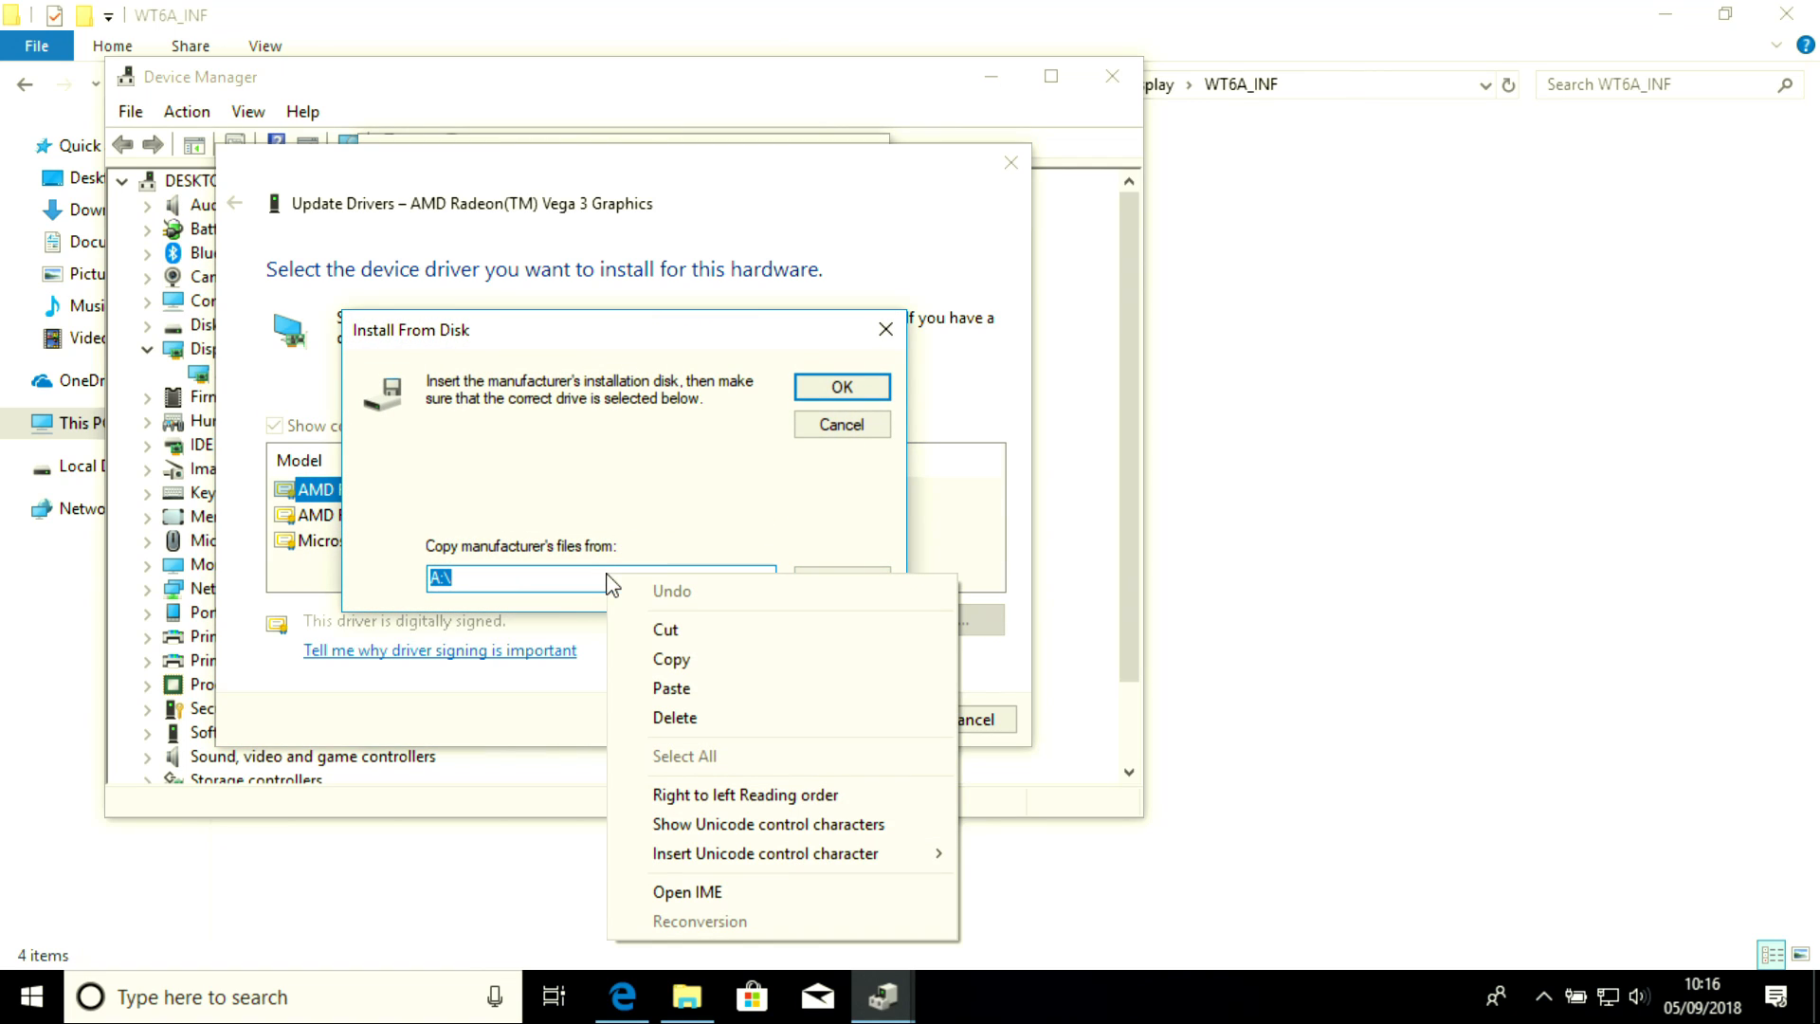
pyautogui.click(702, 691)
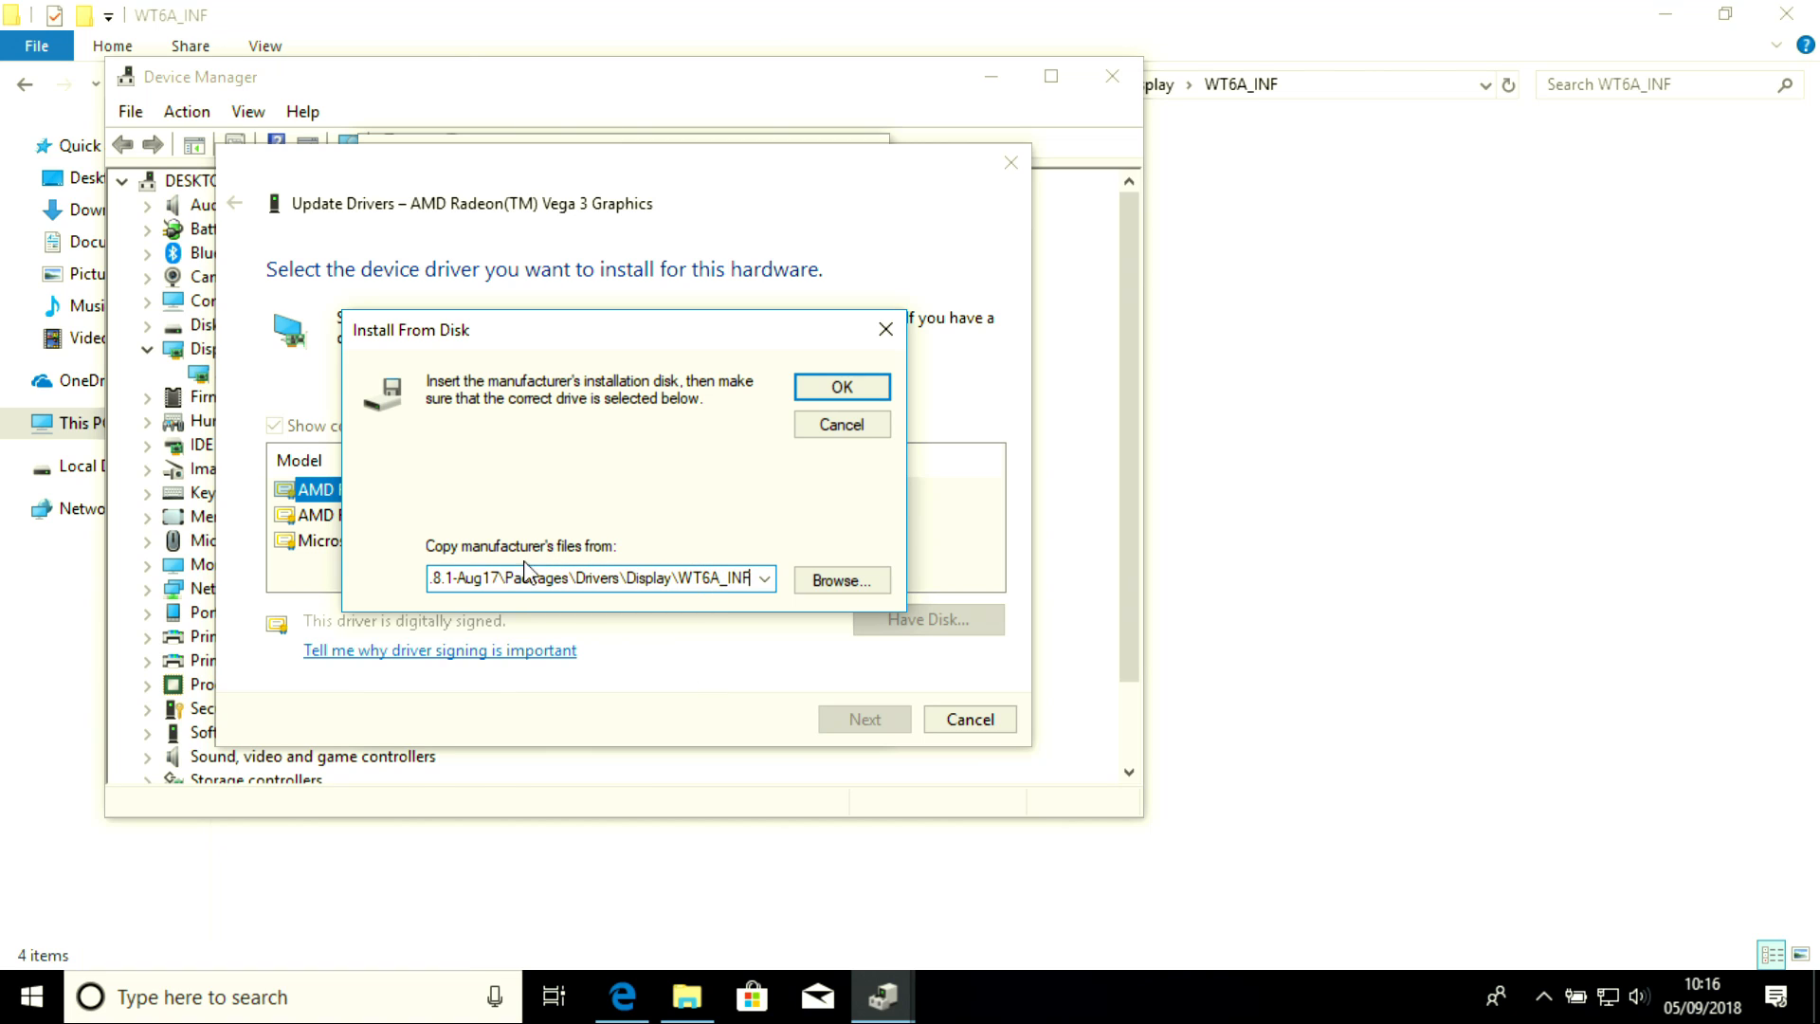
pyautogui.click(842, 388)
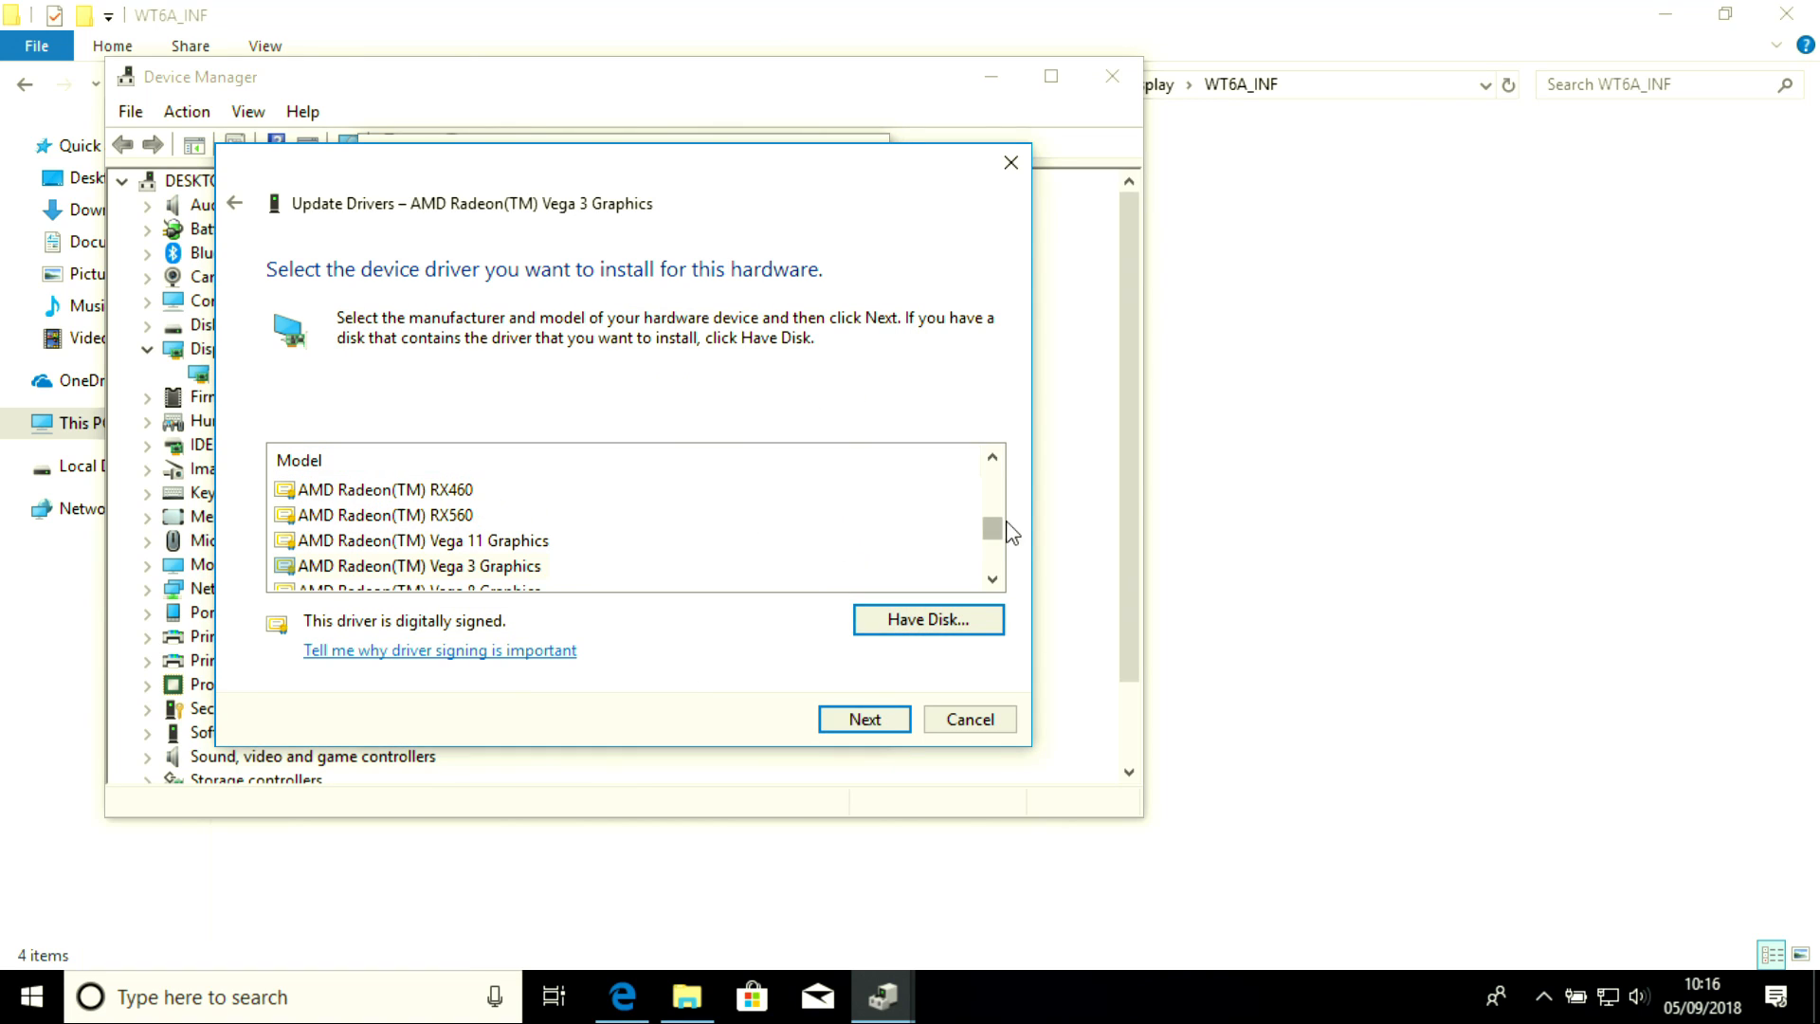
# Select AMD Radeon(TM) Vega 3 Graphics in the model list from the disk's drivers
pyautogui.moveTo(993, 531)
pyautogui.mouseDown()
pyautogui.moveTo(993, 476)
pyautogui.moveTo(996, 512)
pyautogui.mouseUp()
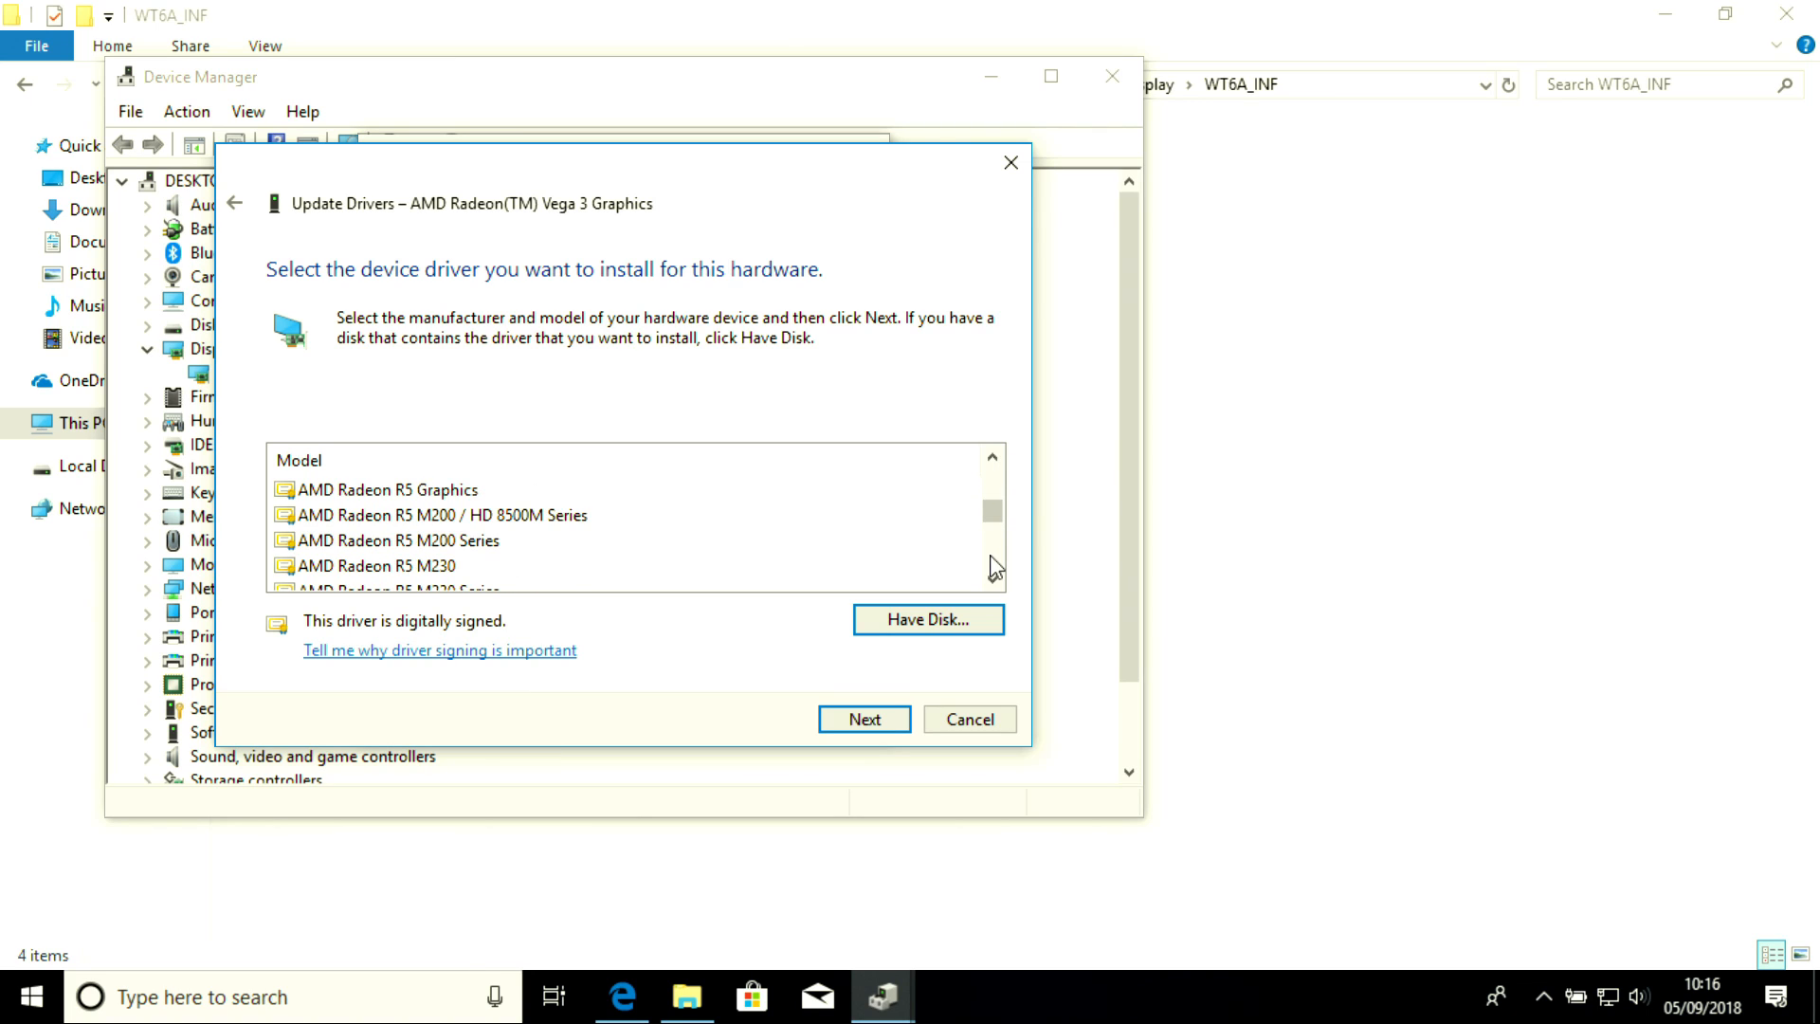
pyautogui.scroll(-8, 995, 569)
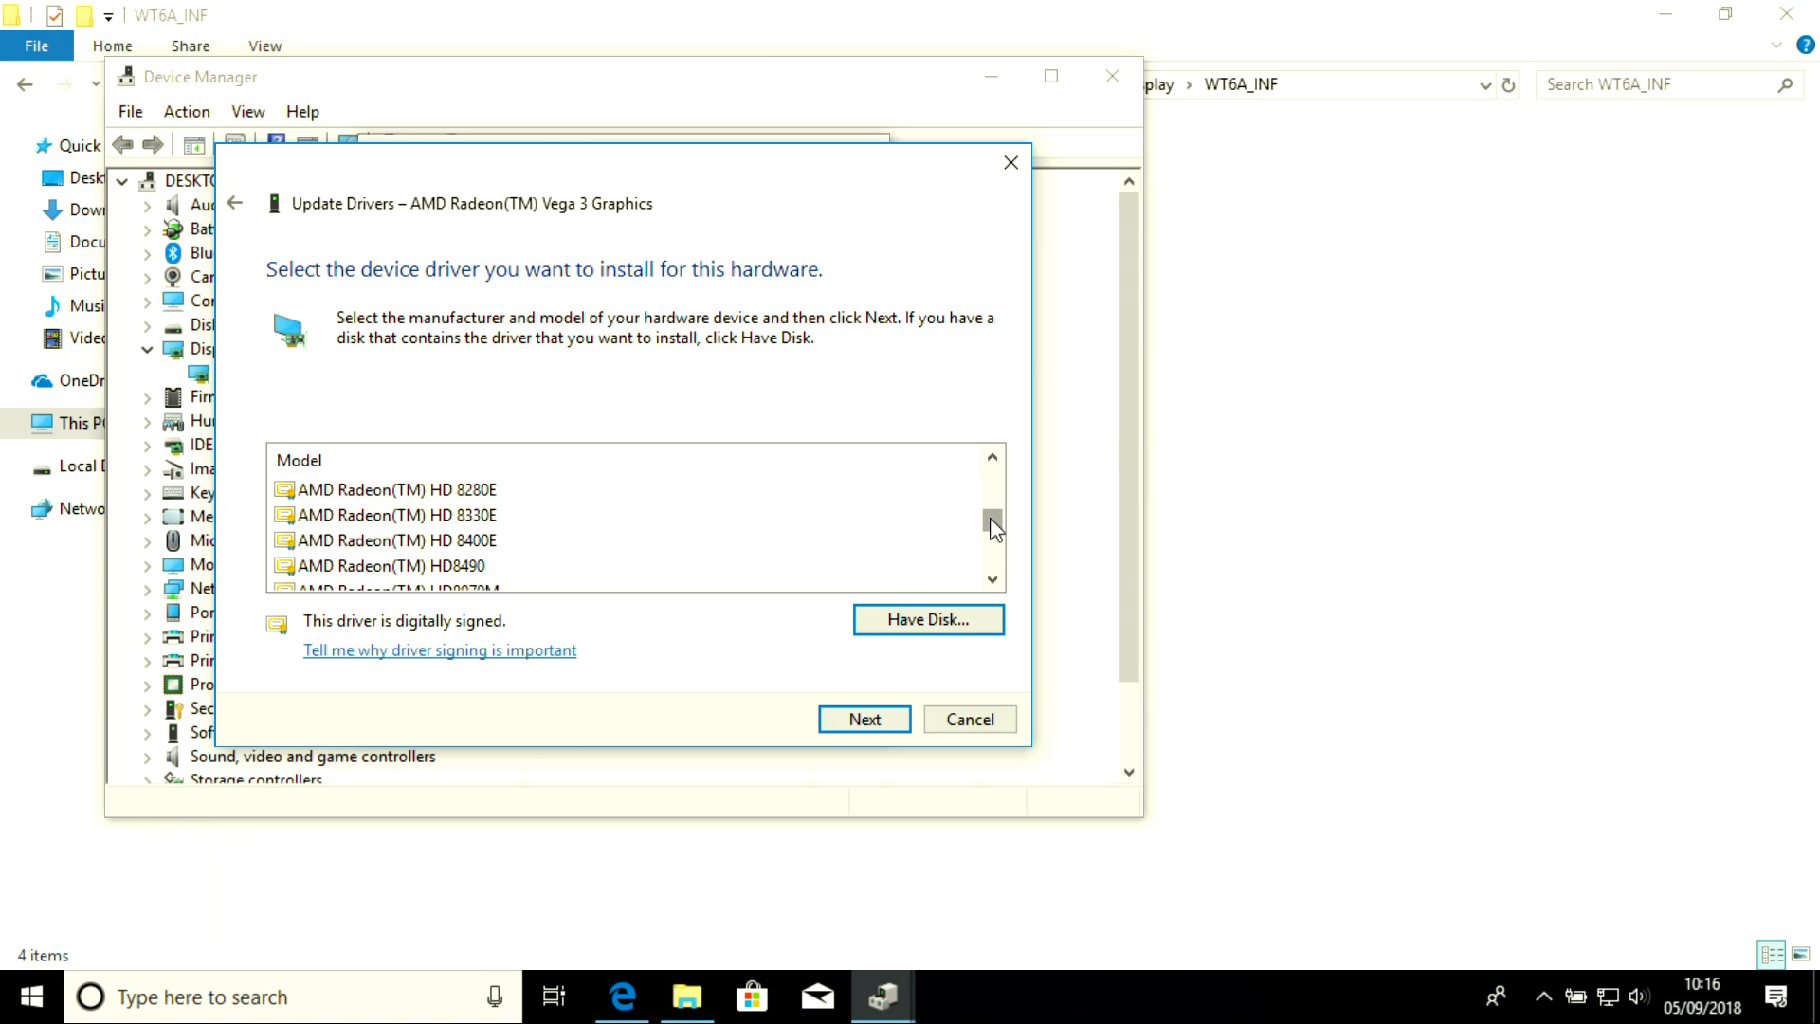
pyautogui.moveTo(991, 519)
pyautogui.mouseDown()
pyautogui.moveTo(990, 482)
pyautogui.moveTo(992, 546)
pyautogui.mouseUp()
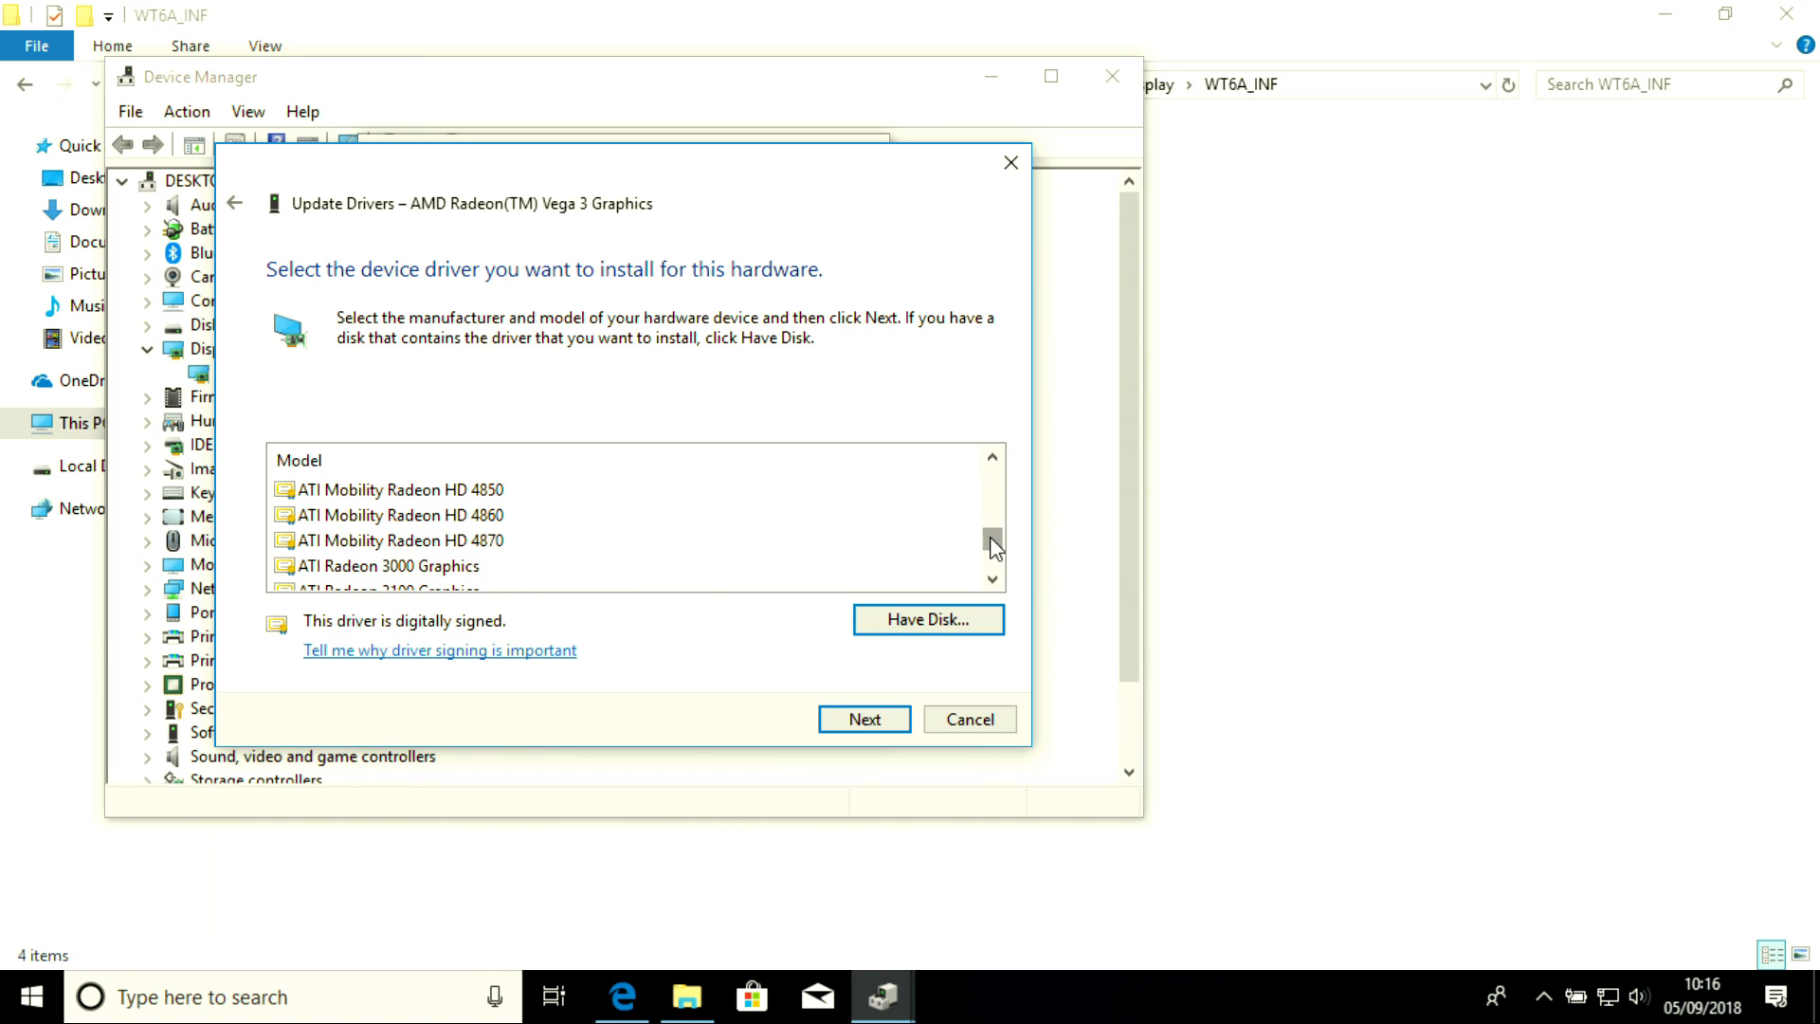
pyautogui.scroll(10, 993, 510)
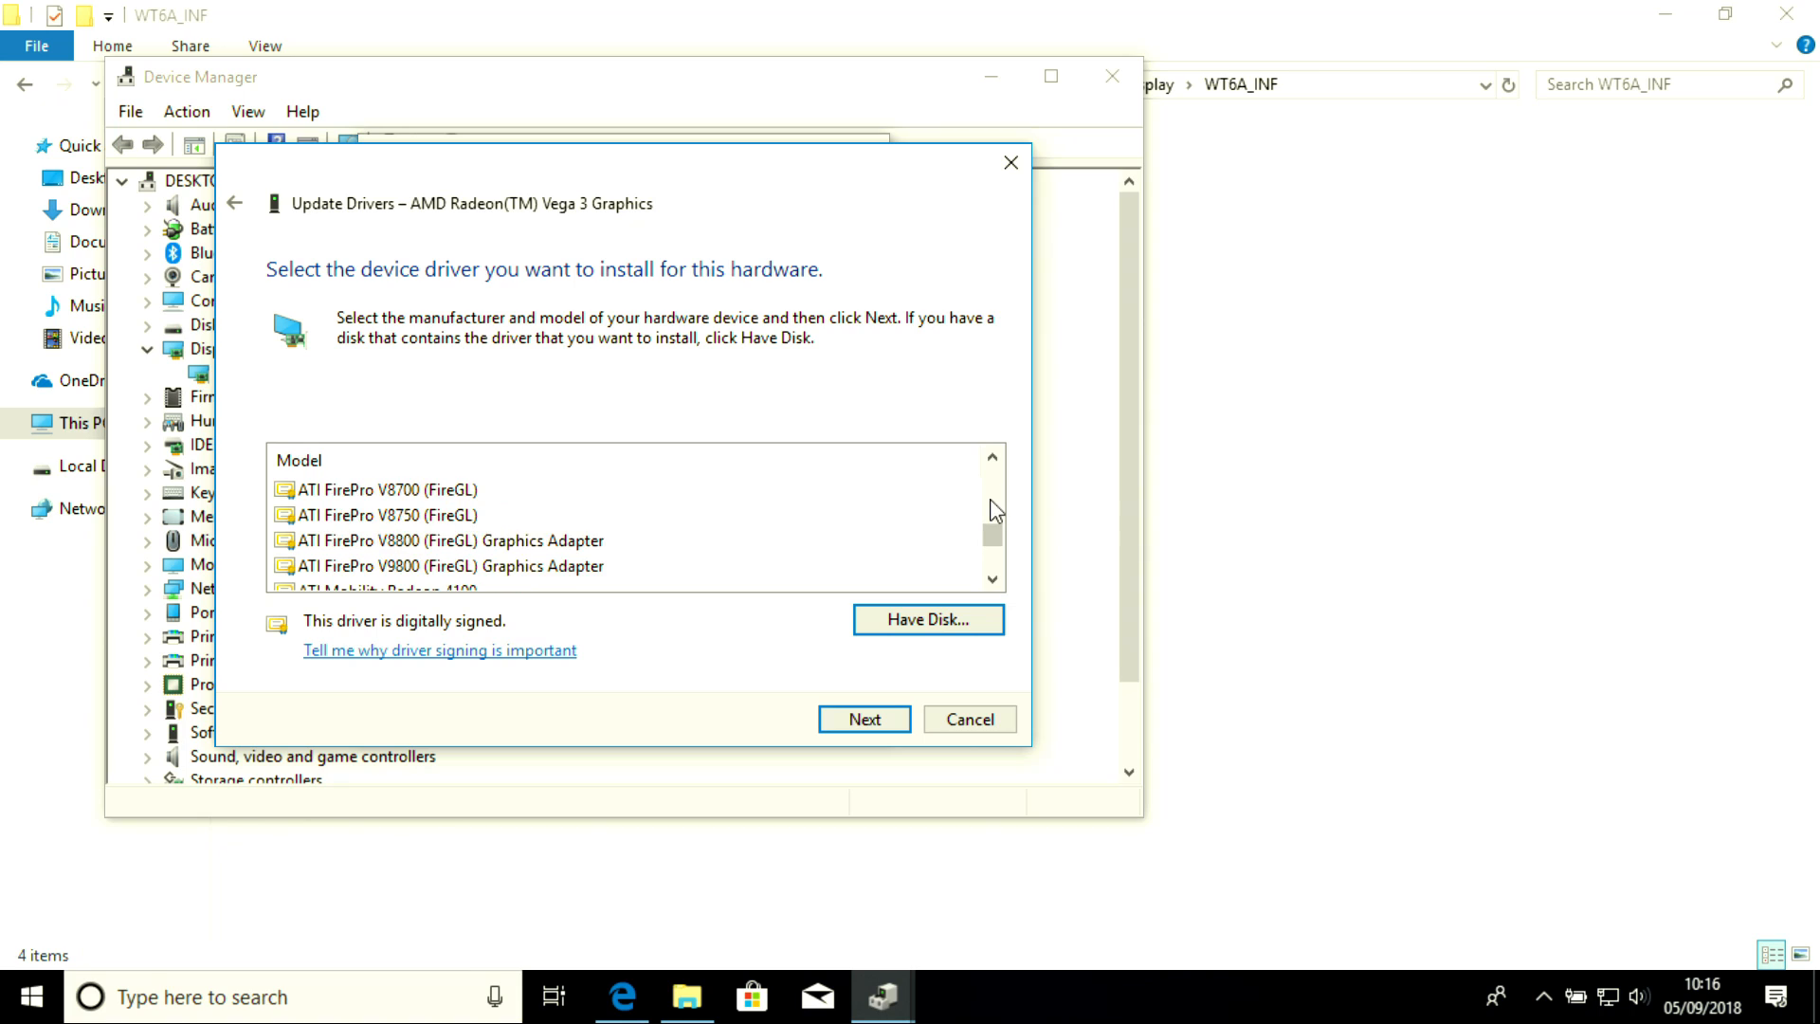
pyautogui.click(990, 499)
pyautogui.click(692, 511)
pyautogui.press('pageup')
pyautogui.press('pageup')
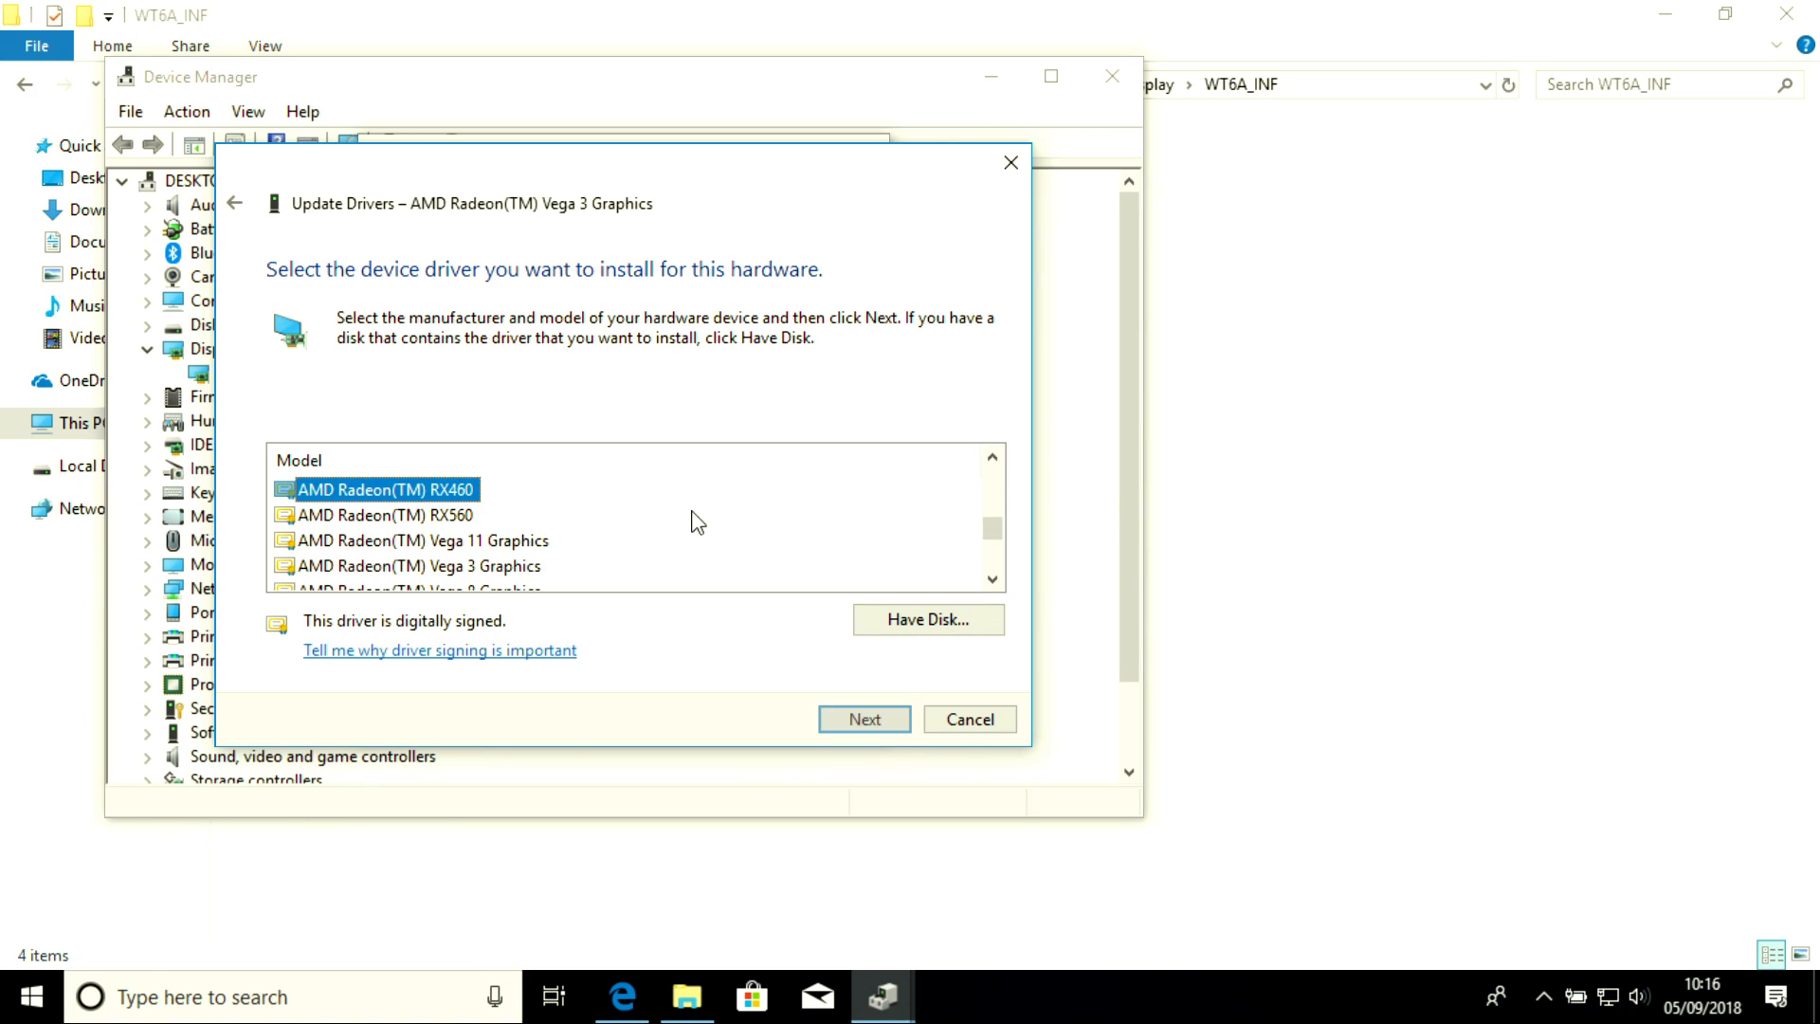
pyautogui.press('Down')
pyautogui.press('Down')
pyautogui.press('Down')
pyautogui.press('Down')
pyautogui.press('Down')
pyautogui.press('Down')
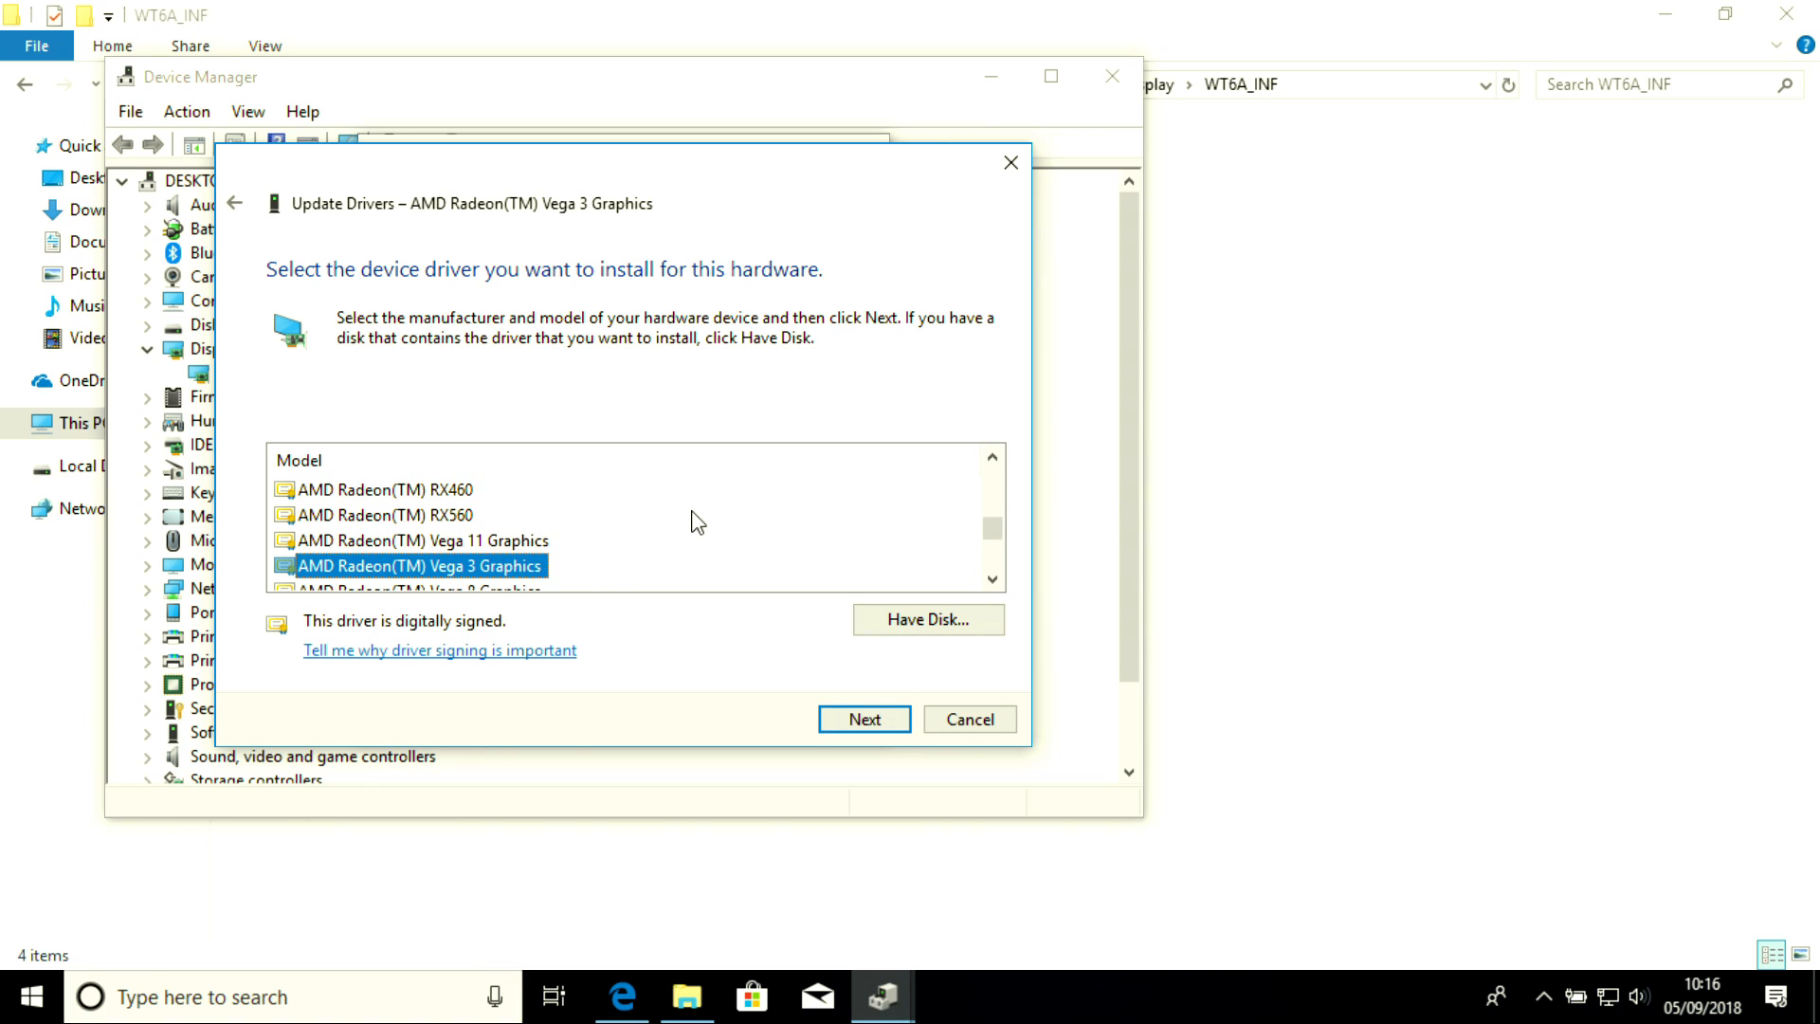
pyautogui.press('pageup')
pyautogui.press('Down')
pyautogui.press('Down')
pyautogui.press('Down')
pyautogui.scroll(-1, 697, 521)
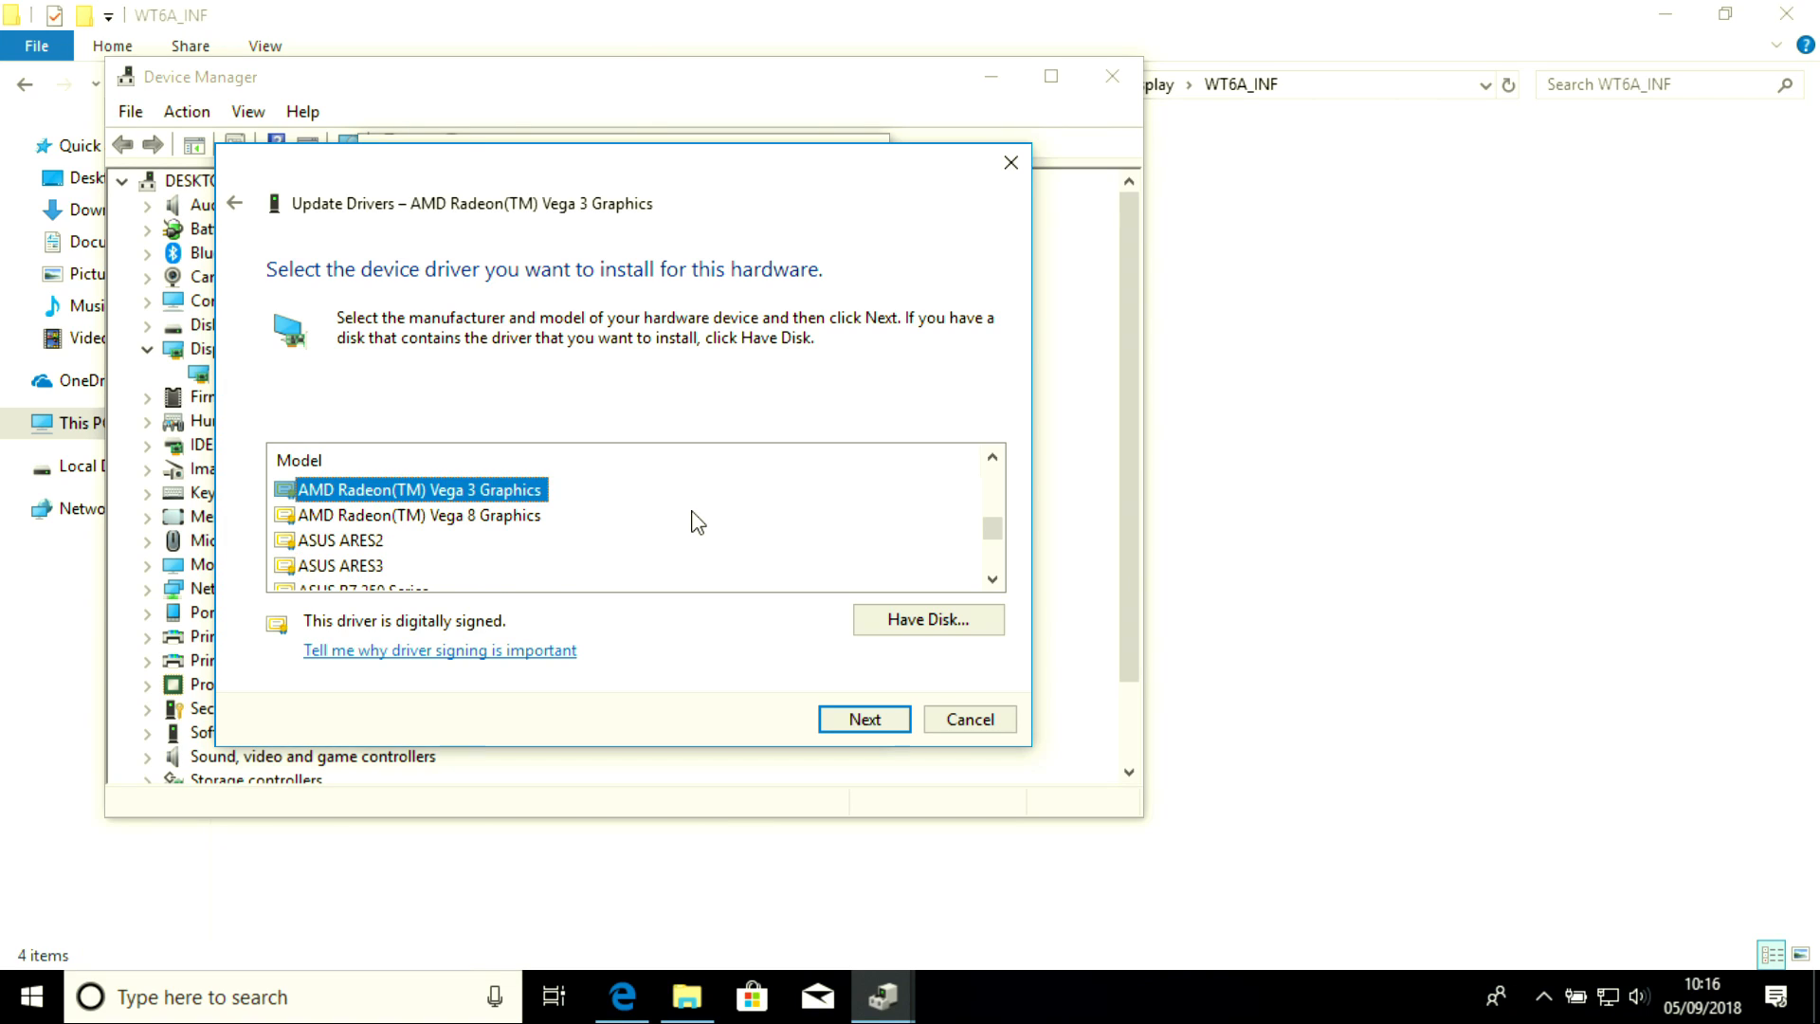
pyautogui.scroll(1, 698, 523)
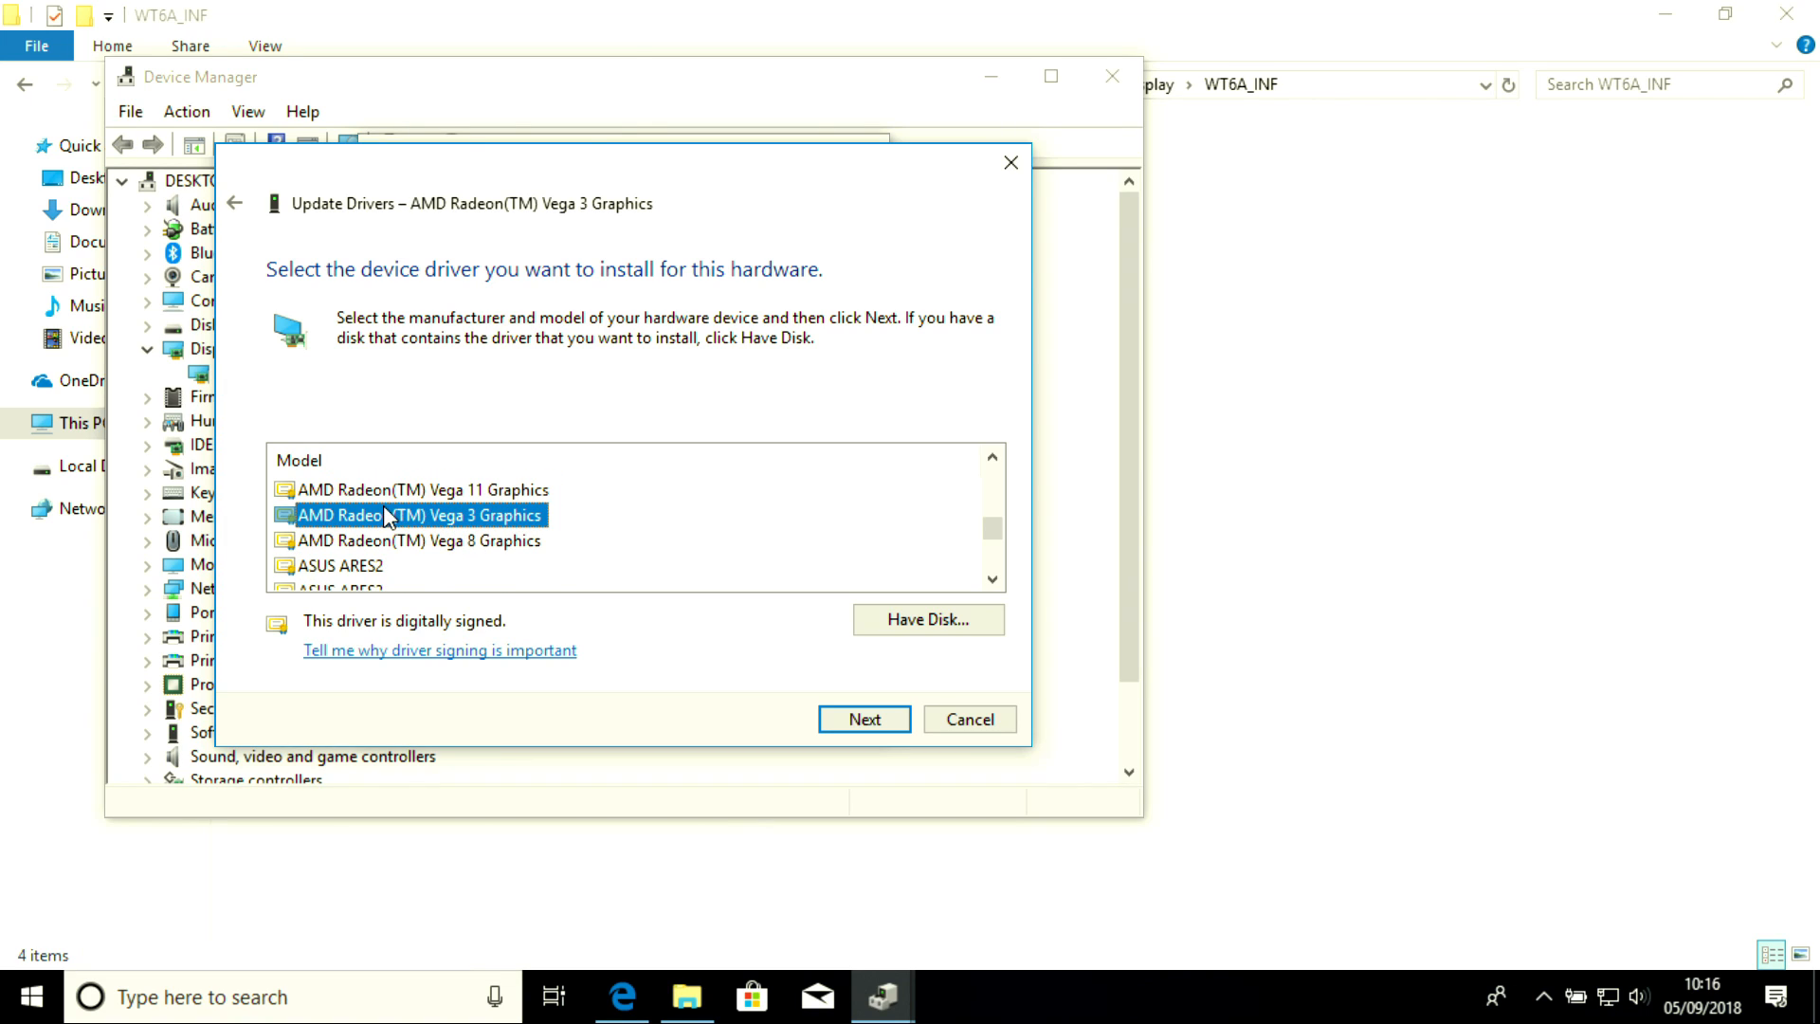
# Install the selected driver, accept the compatibility warning, and close the update wizard
pyautogui.click(864, 719)
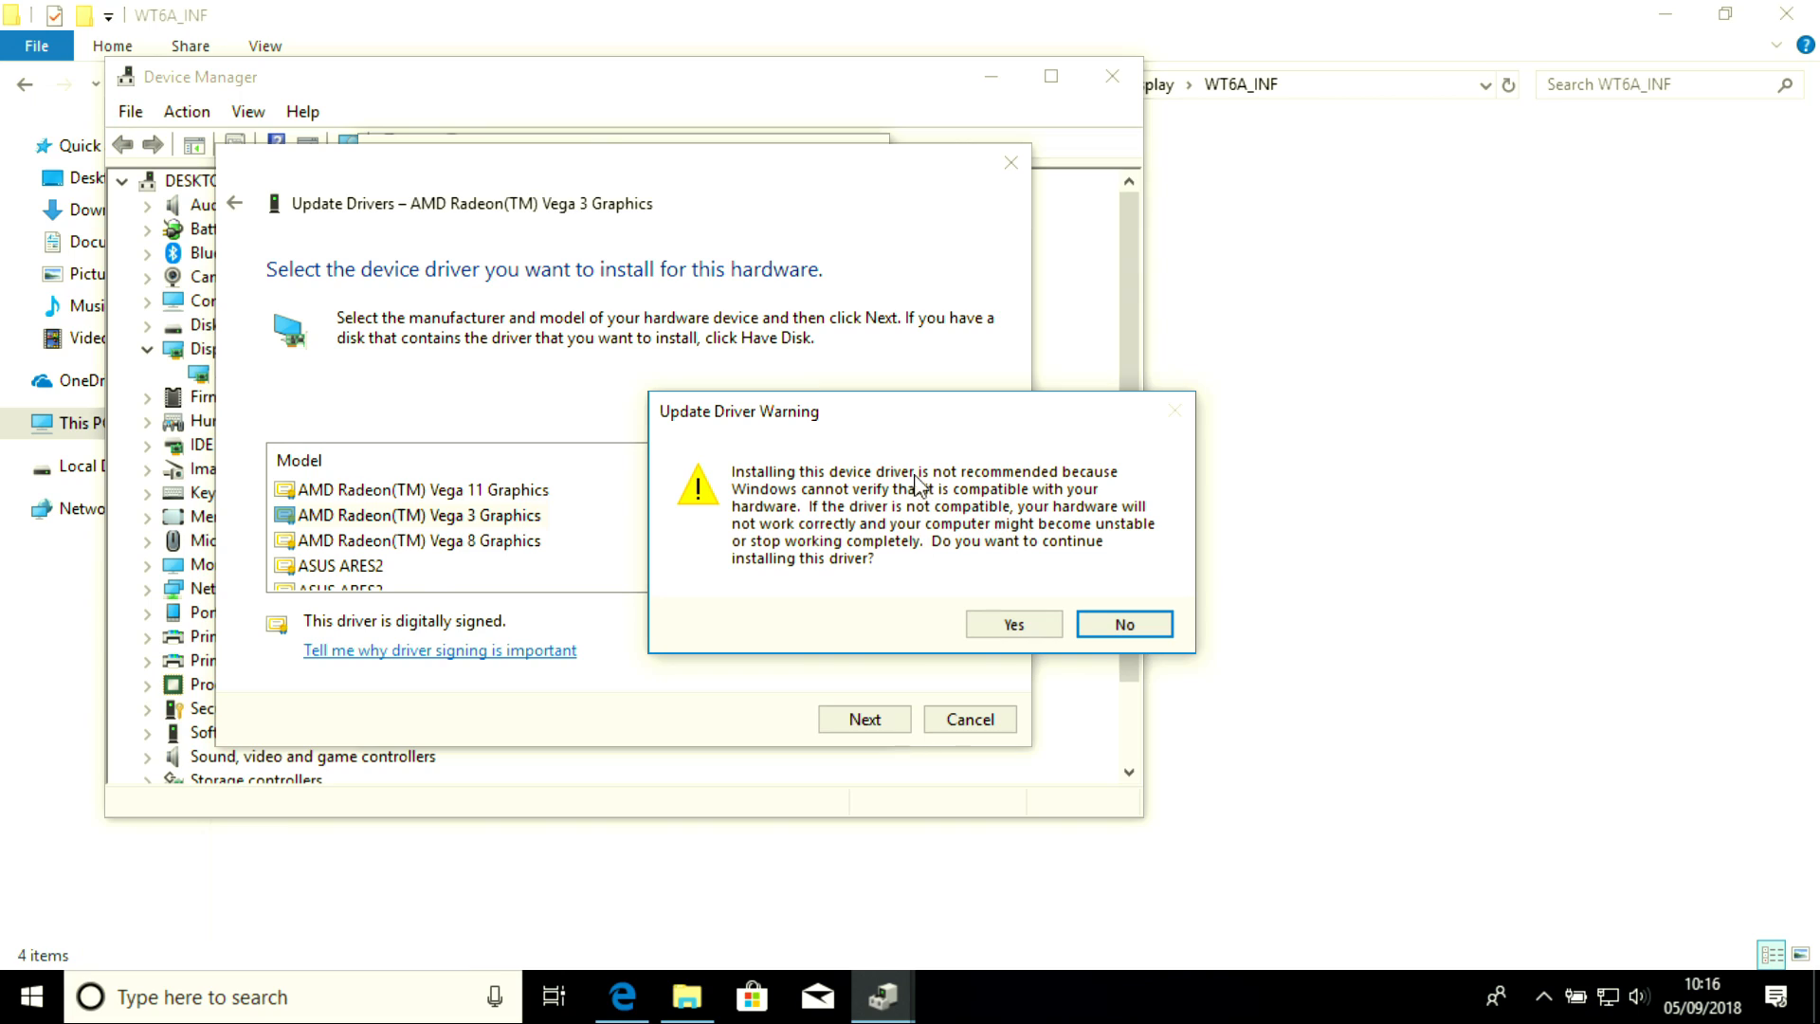
pyautogui.click(1007, 626)
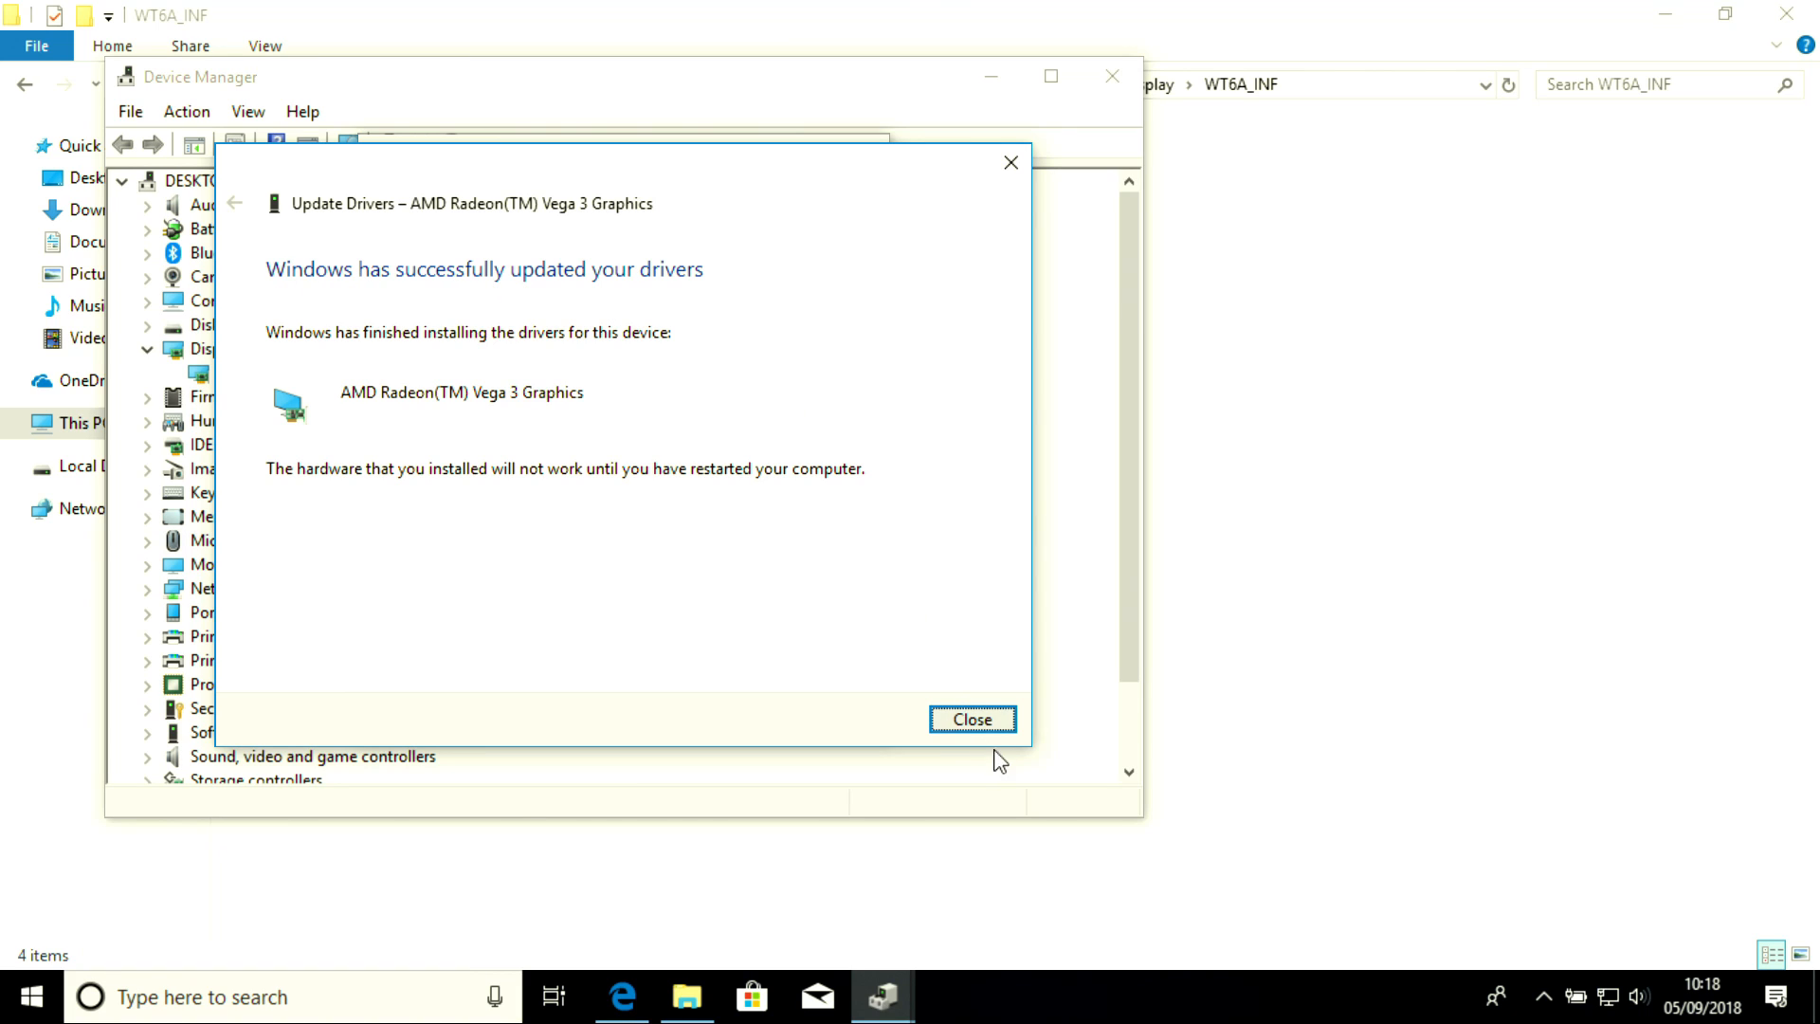
pyautogui.click(973, 720)
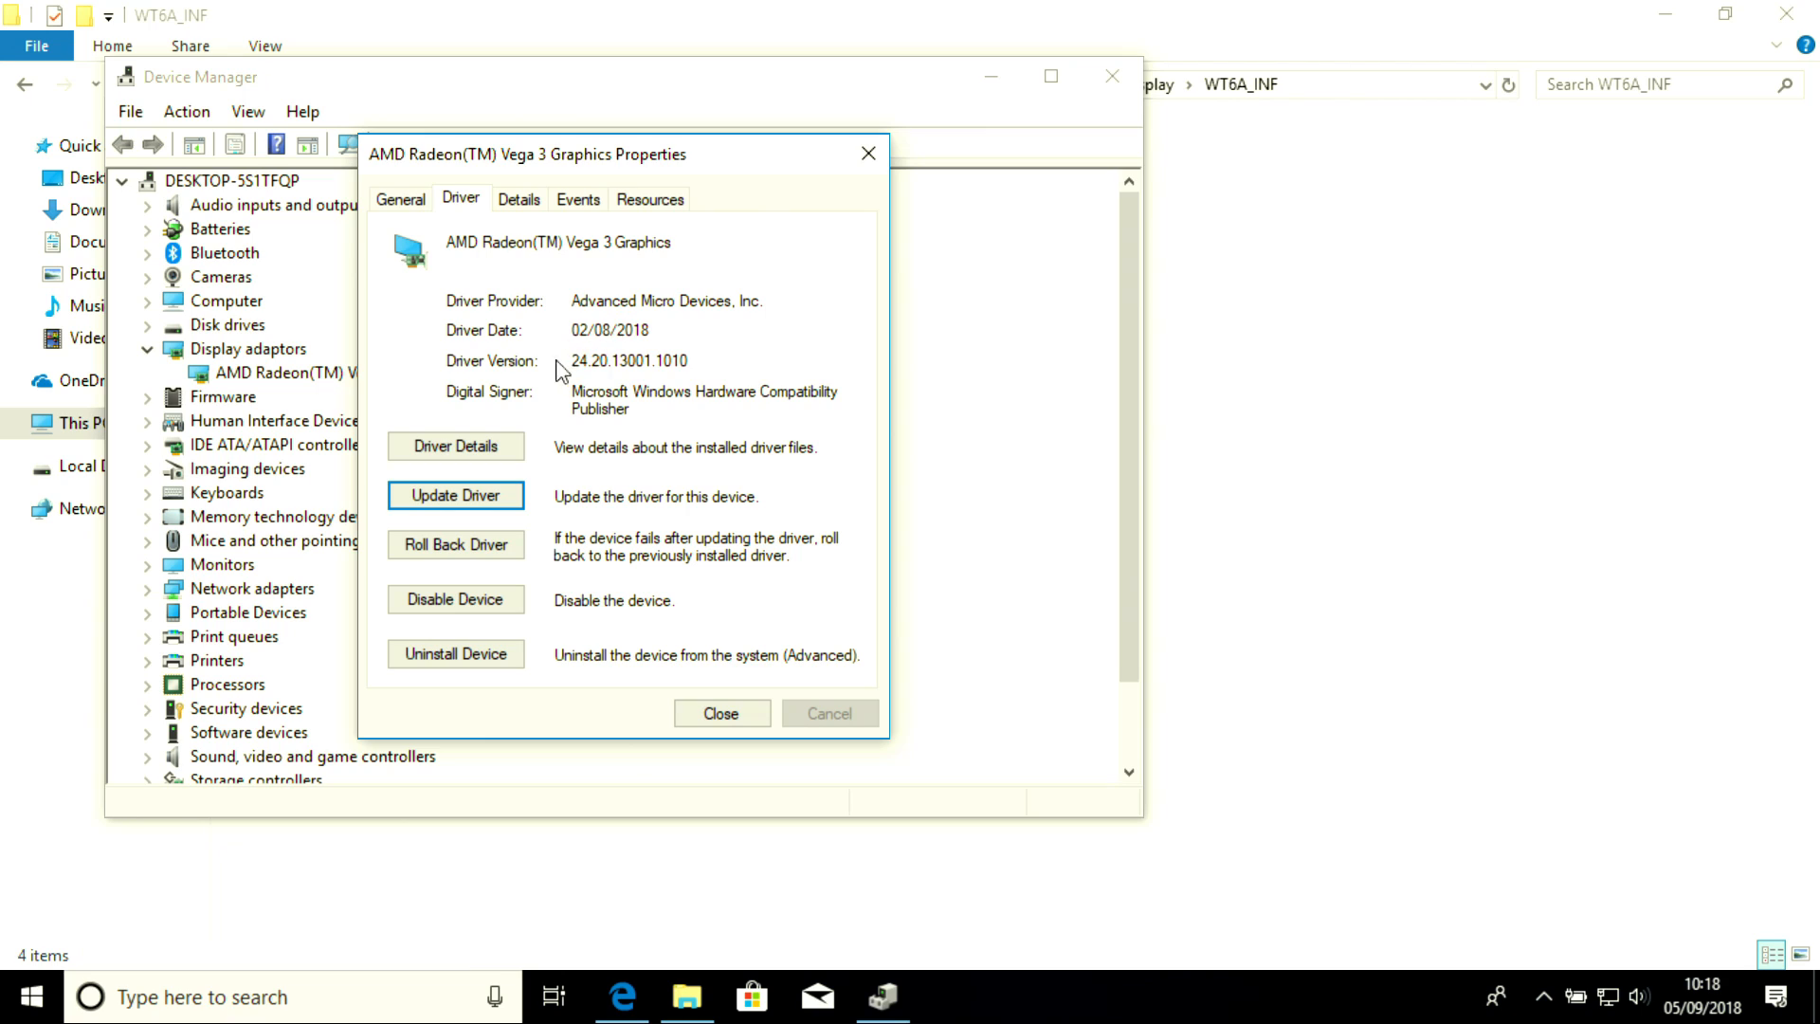
# Close the Vega 3 Graphics properties and agree to restart the computer now
pyautogui.click(739, 717)
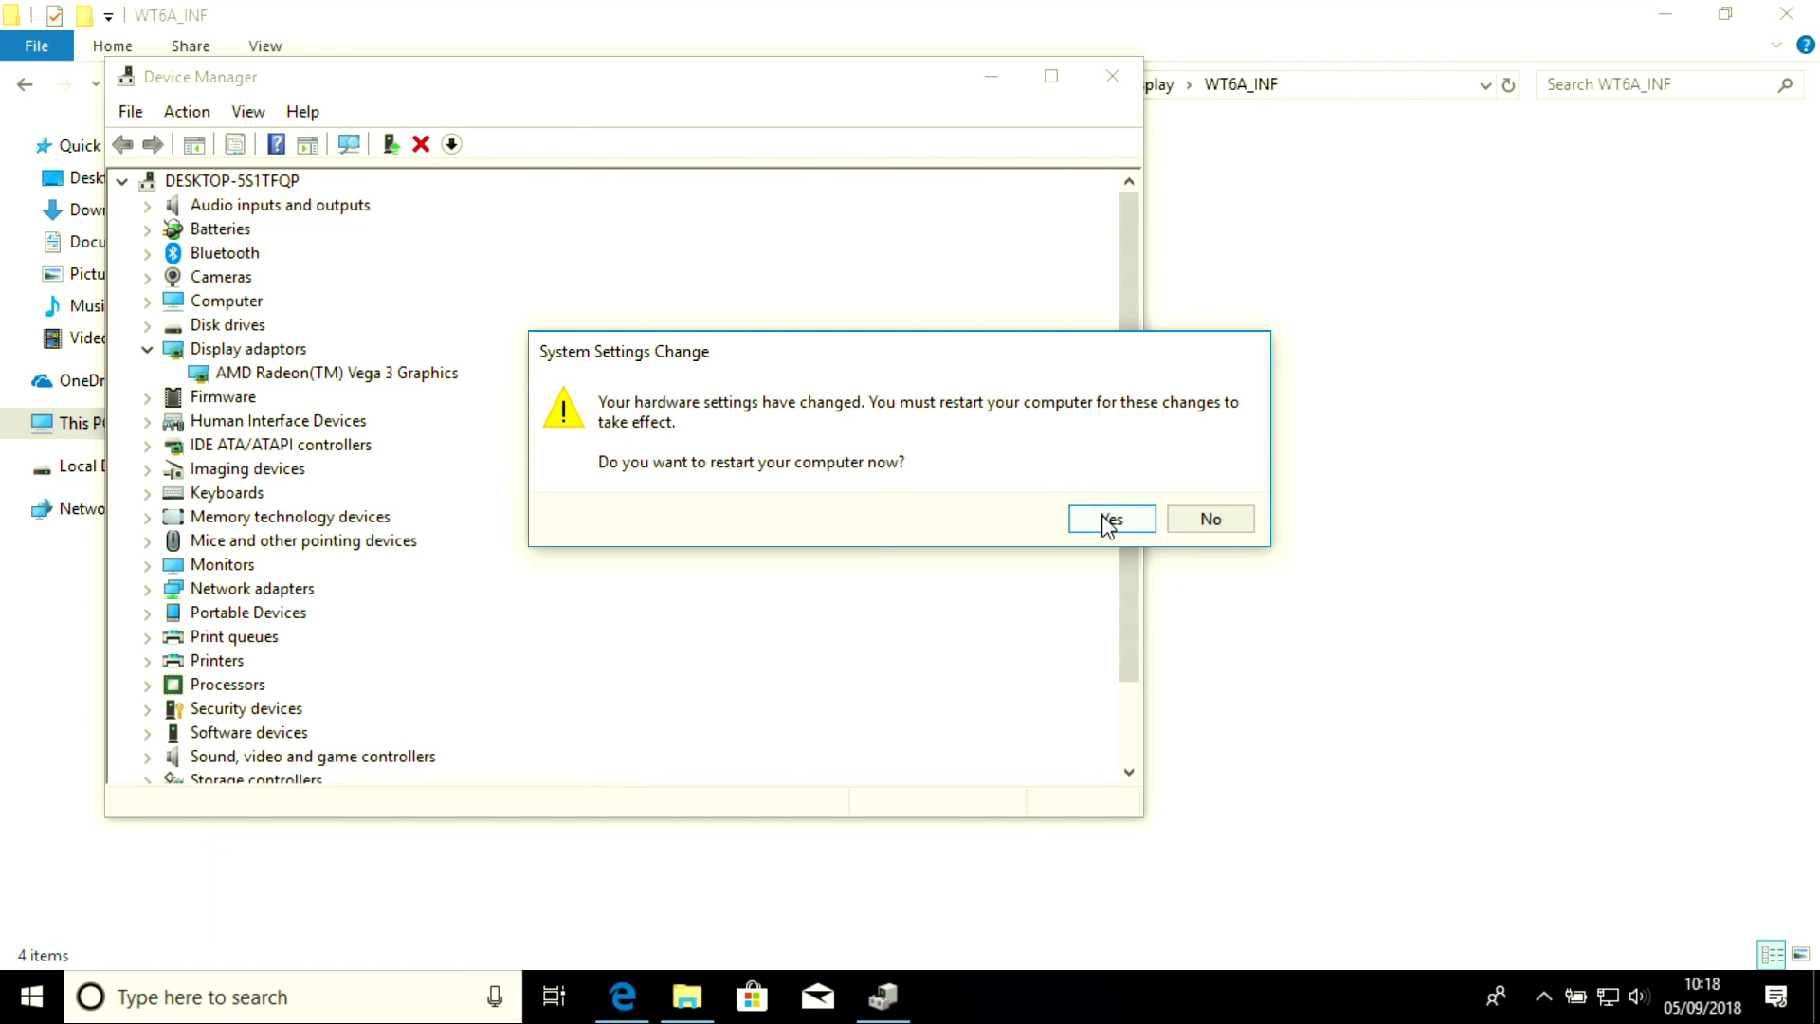
pyautogui.click(1109, 520)
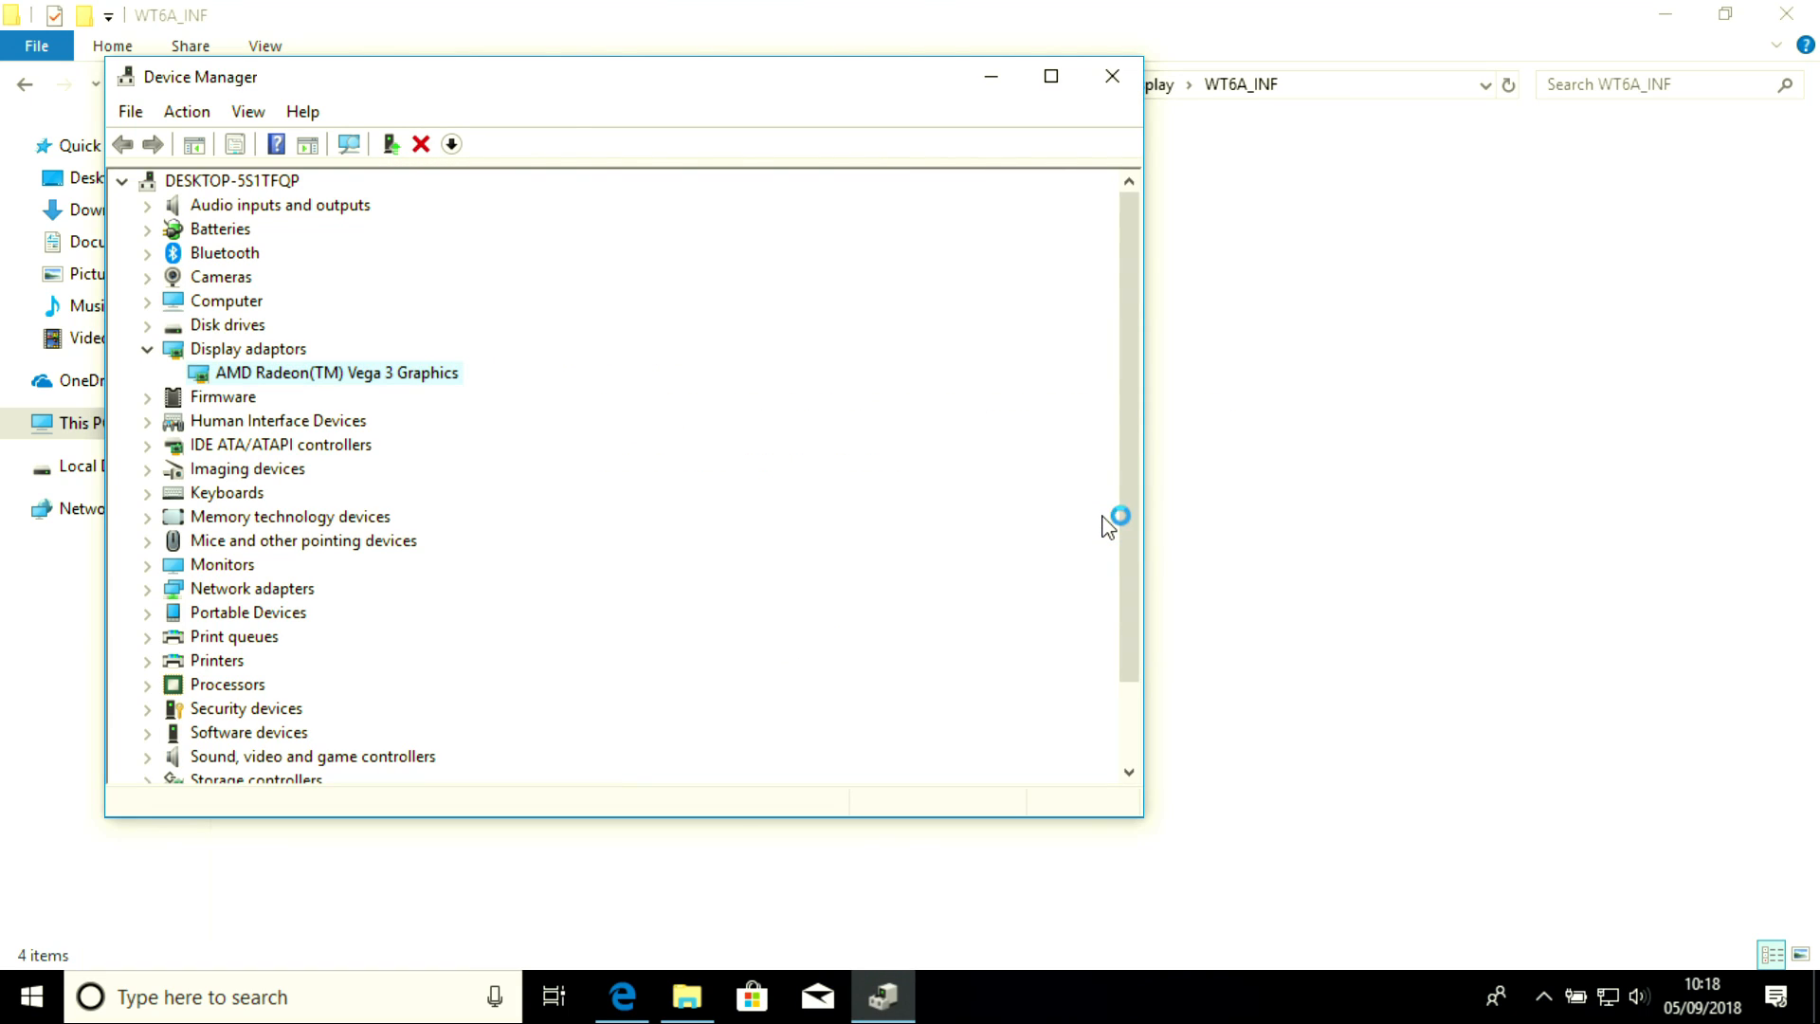